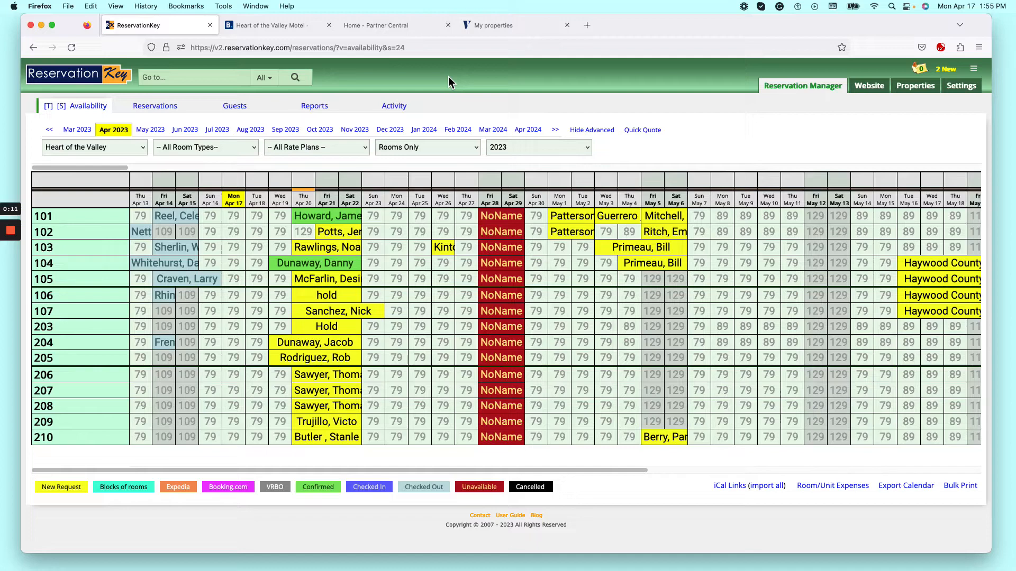
- Add an enabled external connection for ReservationKey Channel Manager (Channex) and save it with its default settings
{"action": "left_click_drag", "start_coordinate": [667, 30], "coordinate": [666, 30]}
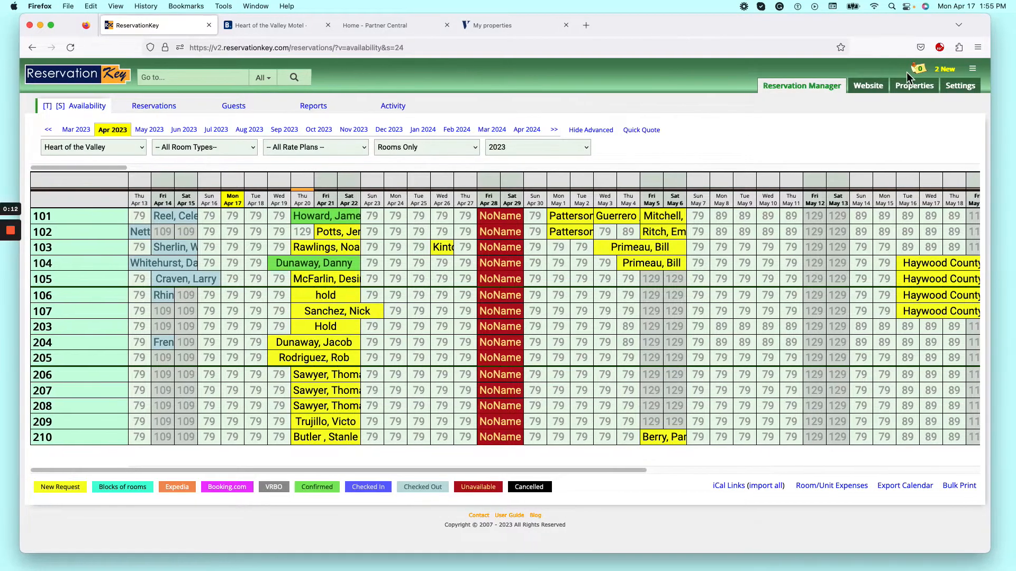
{"action": "mouse_move", "coordinate": [960, 87]}
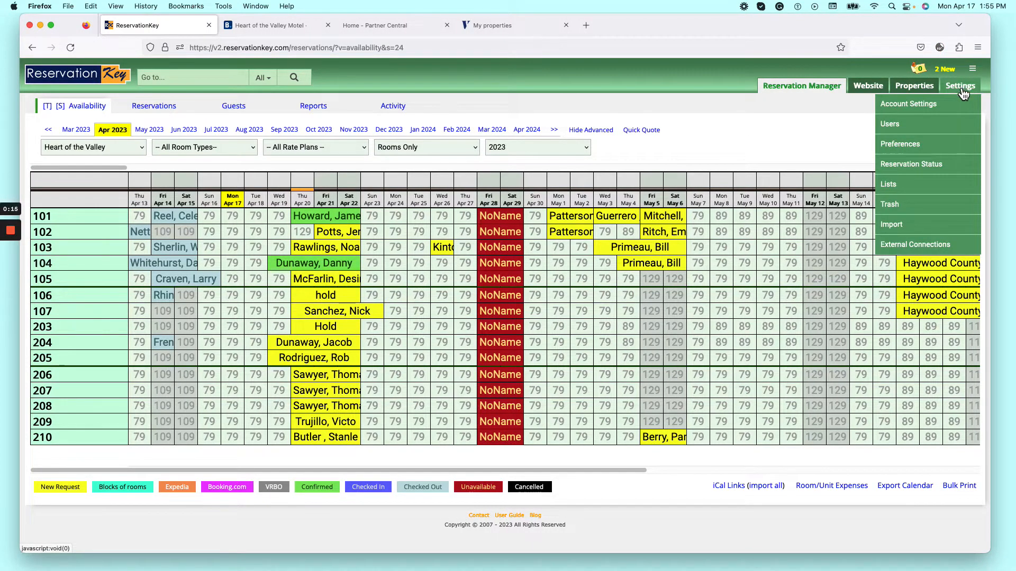
{"action": "left_click", "coordinate": [915, 245]}
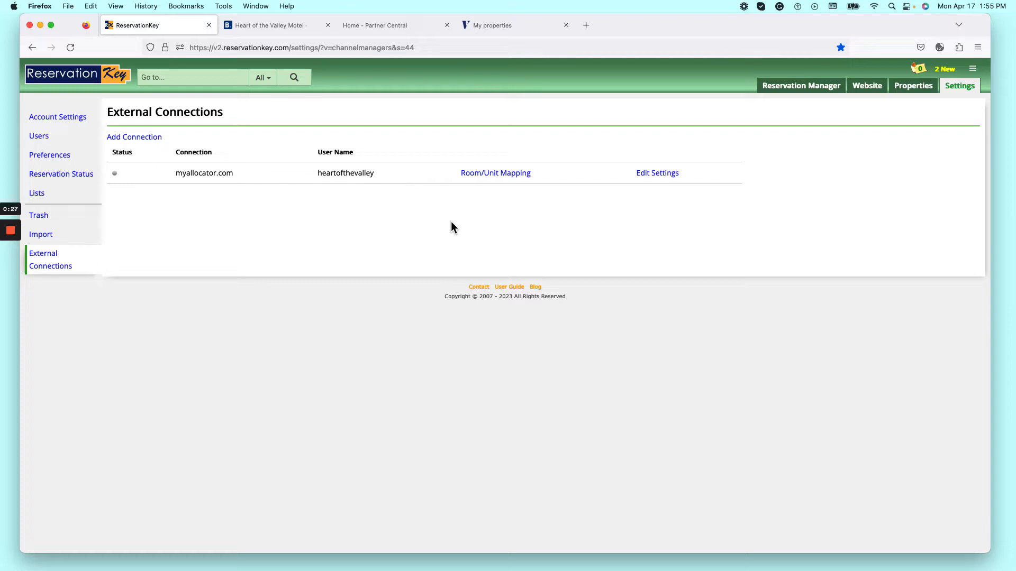
{"action": "left_click", "coordinate": [148, 141]}
{"action": "left_click", "coordinate": [380, 144]}
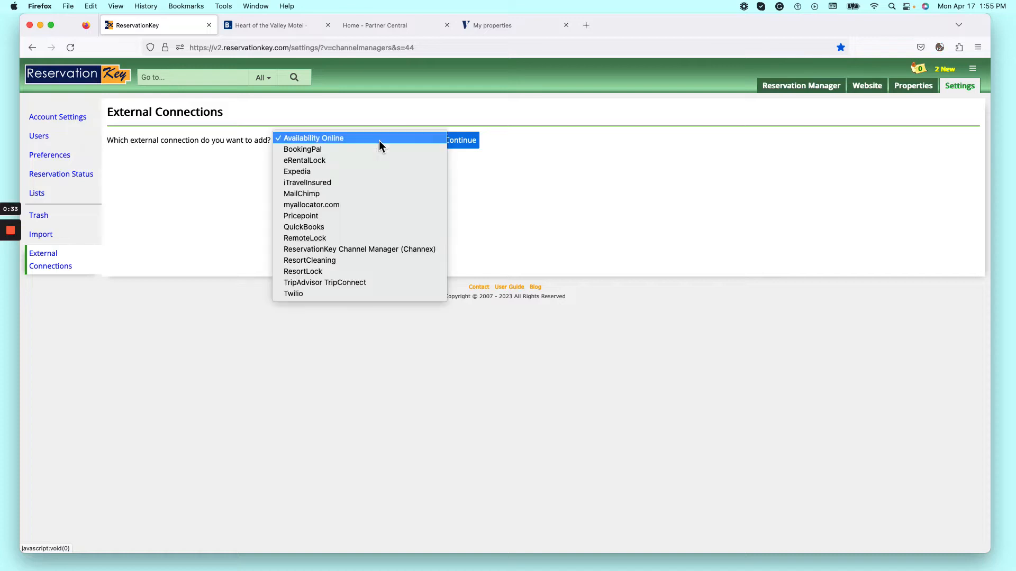
{"action": "left_click", "coordinate": [376, 249]}
{"action": "left_click", "coordinate": [460, 140]}
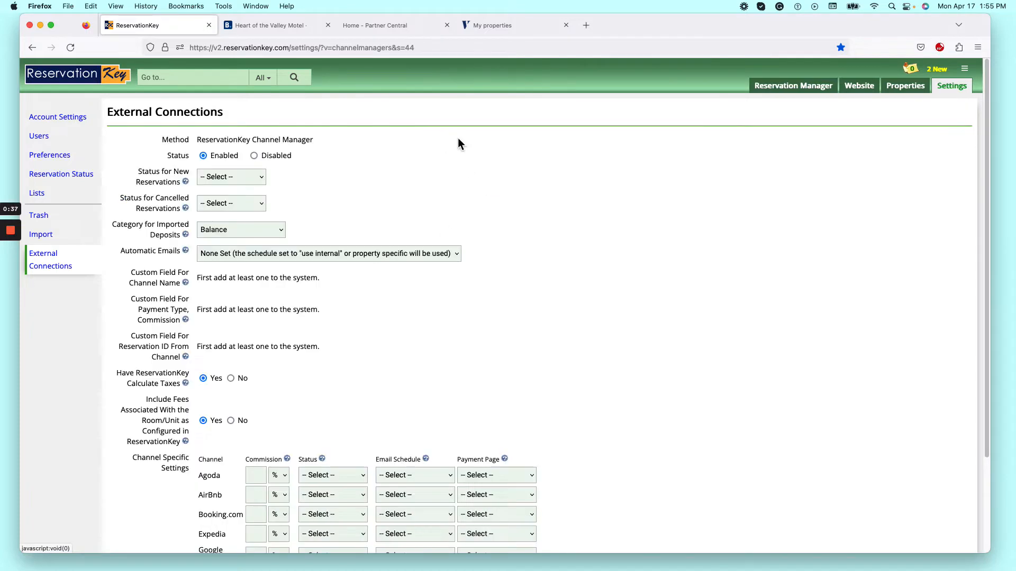
{"action": "left_click_drag", "start_coordinate": [987, 120], "coordinate": [985, 269]}
{"action": "left_click", "coordinate": [483, 509]}
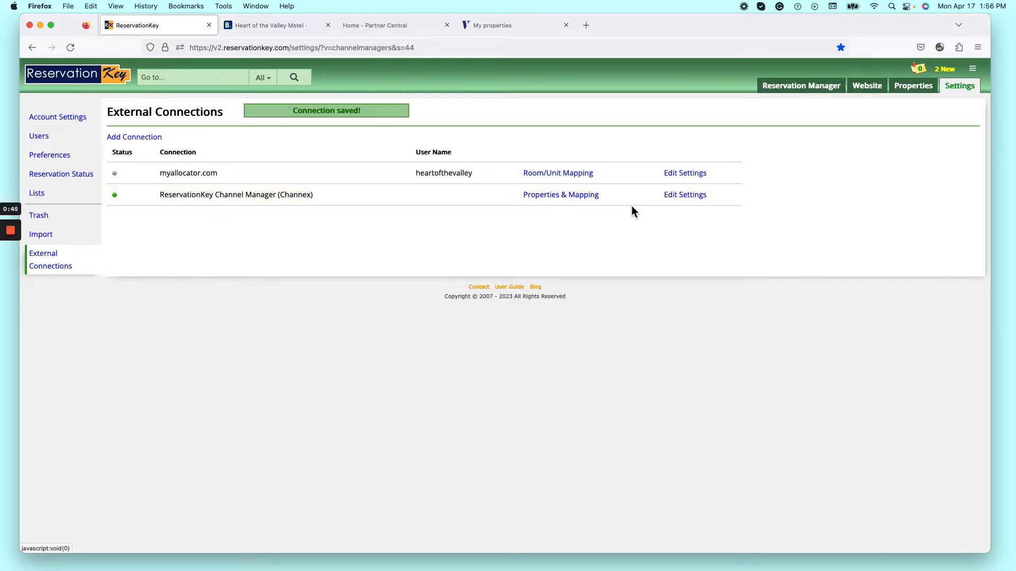
- Add the properties Heart of the Valley and Miss Caroline's Country Cabin Rentals to the Channex channel manager connection
{"action": "left_click", "coordinate": [558, 195]}
{"action": "left_click", "coordinate": [189, 141]}
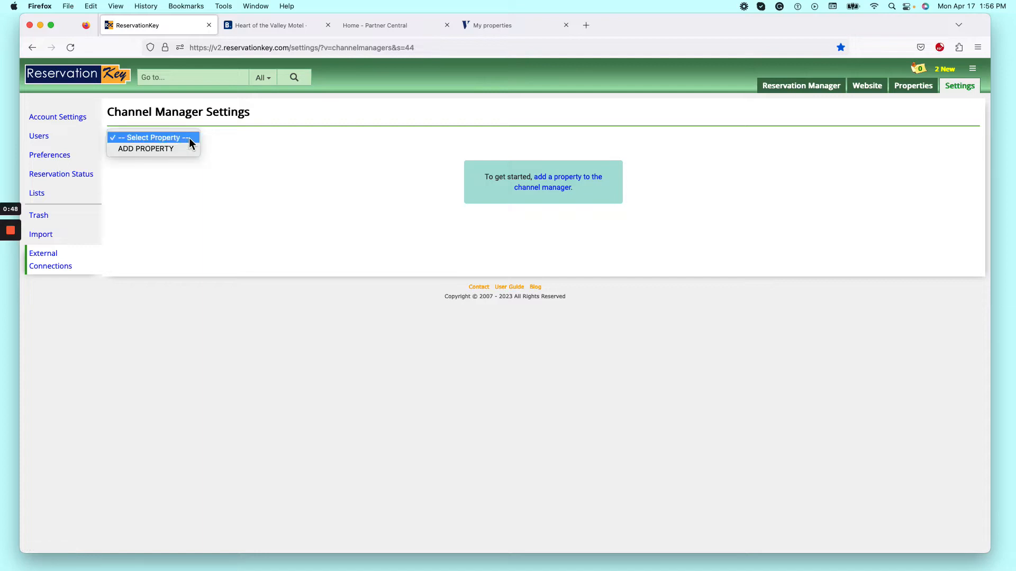
{"action": "left_click", "coordinate": [155, 147]}
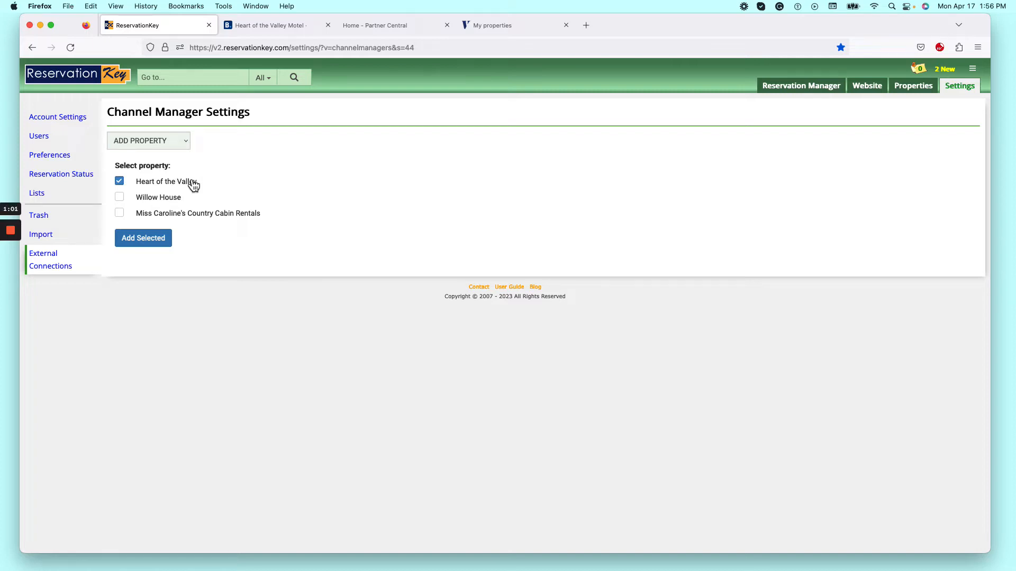
{"action": "left_click", "coordinate": [119, 213]}
{"action": "left_click", "coordinate": [136, 239]}
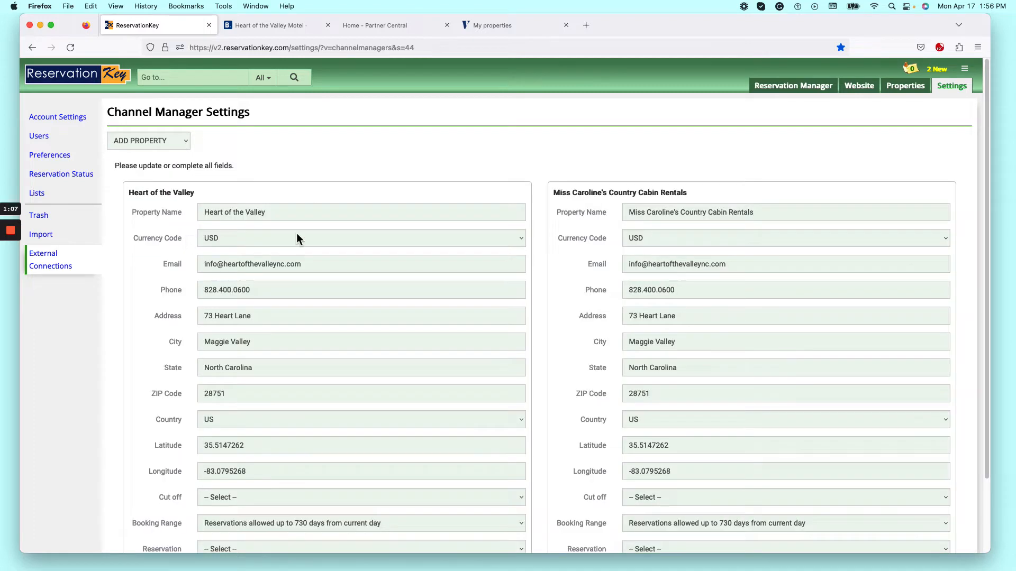
- Set the cut off for both properties to "No reservations today - 1 day from current day"
{"action": "left_click_drag", "start_coordinate": [988, 132], "coordinate": [991, 235]}
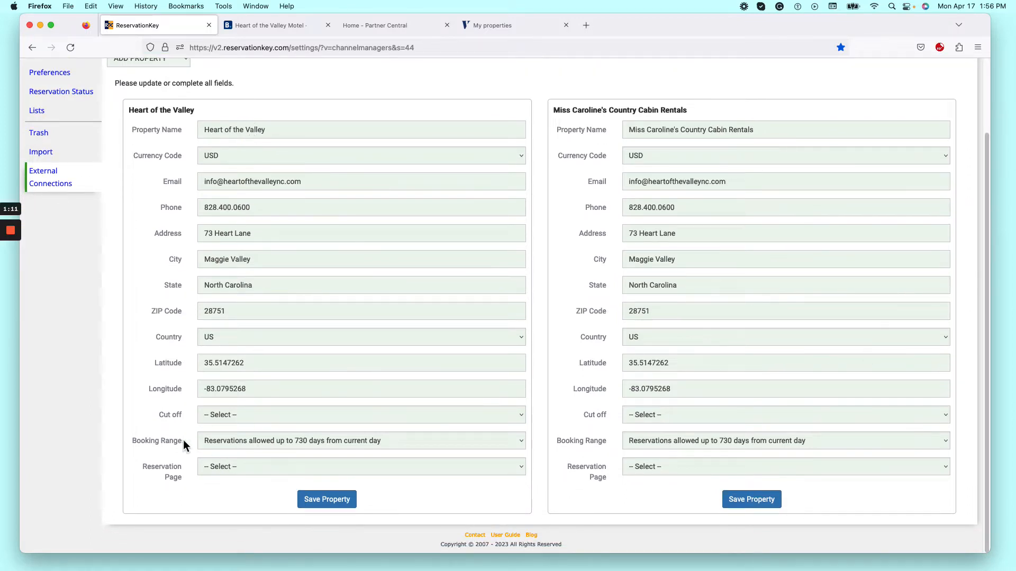
{"action": "left_click", "coordinate": [231, 414]}
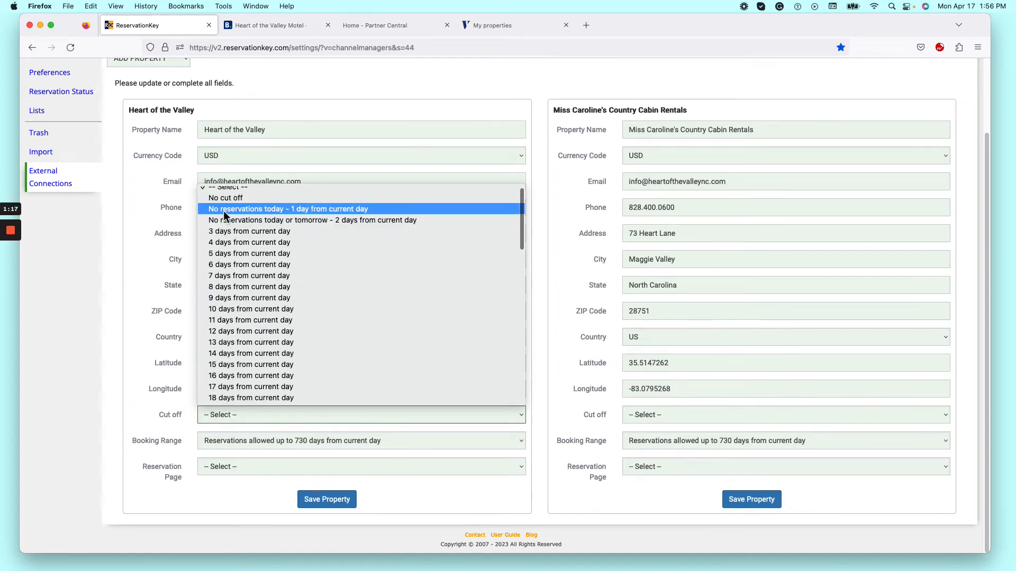
{"action": "left_click", "coordinate": [336, 209]}
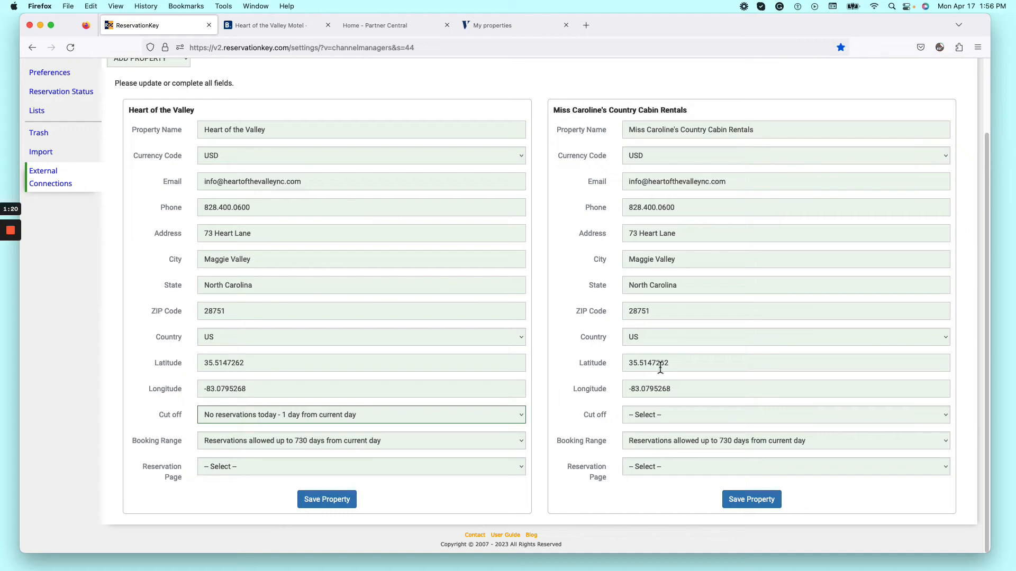
{"action": "left_click", "coordinate": [662, 417]}
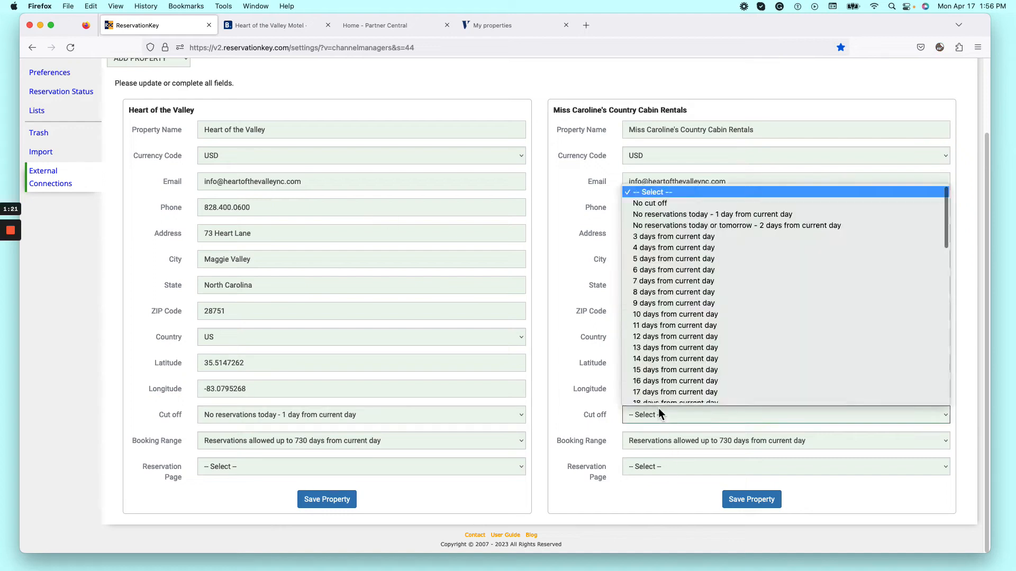
{"action": "left_click", "coordinate": [727, 210]}
- Assign Heart of the Valley Online Reservations and Miss Caroline's Country Cabins (reserve) as the matching properties' reservation pages, and save both properties
{"action": "left_click", "coordinate": [258, 465]}
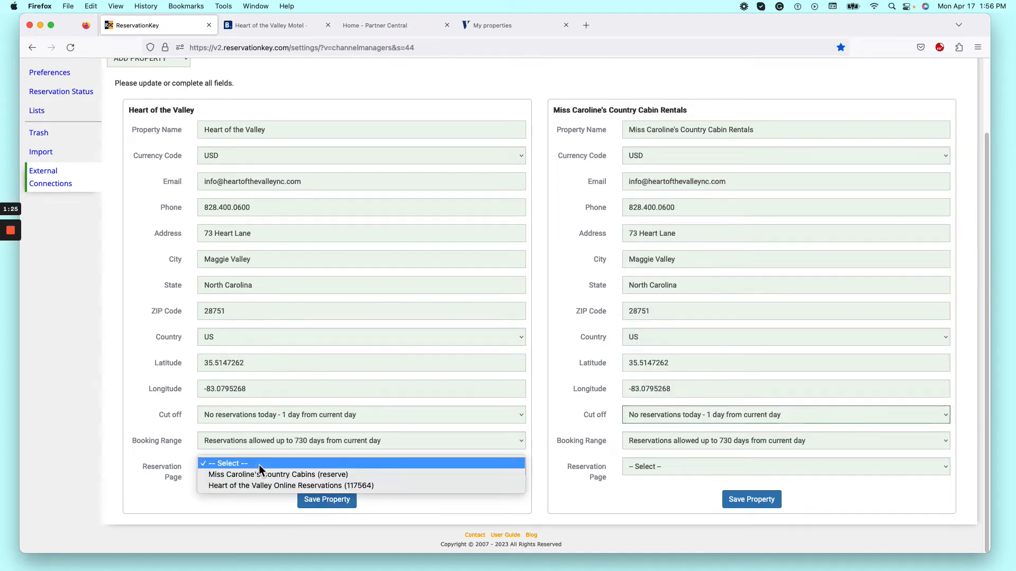
{"action": "left_click", "coordinate": [234, 484]}
{"action": "left_click", "coordinate": [686, 473]}
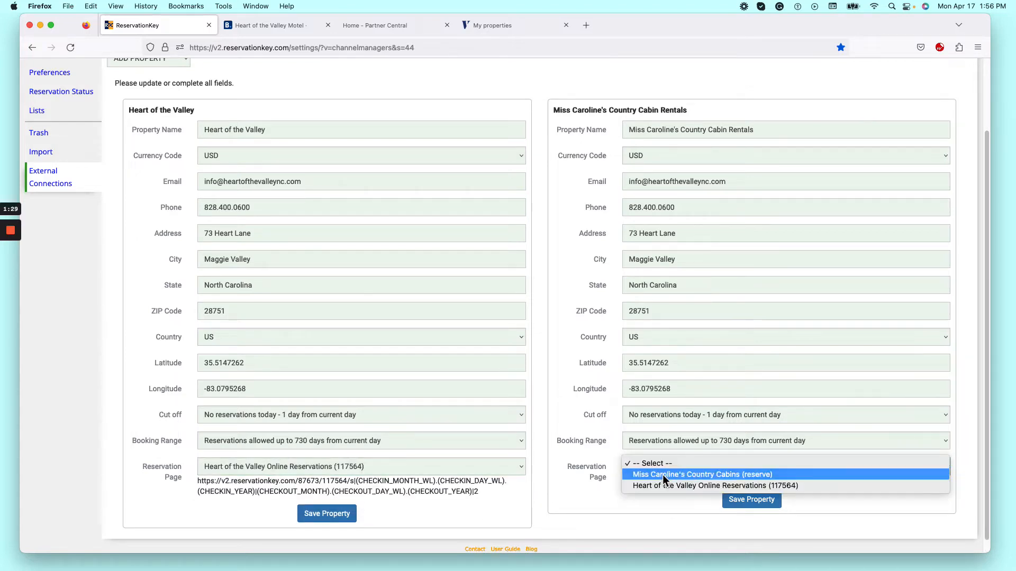
{"action": "left_click", "coordinate": [671, 475]}
{"action": "left_click", "coordinate": [750, 500]}
{"action": "left_click", "coordinate": [334, 516]}
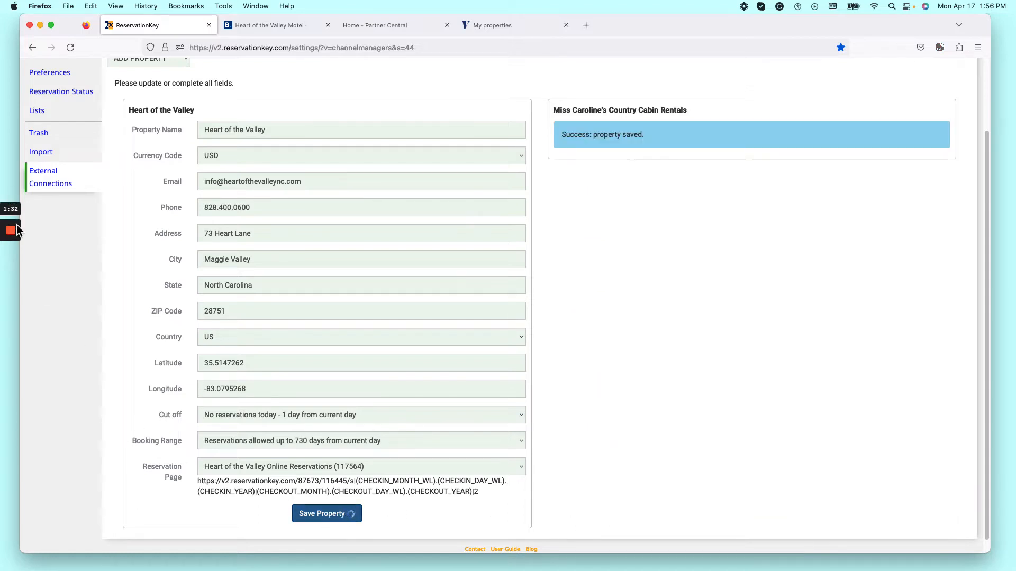
{"action": "mouse_move", "coordinate": [12, 239]}
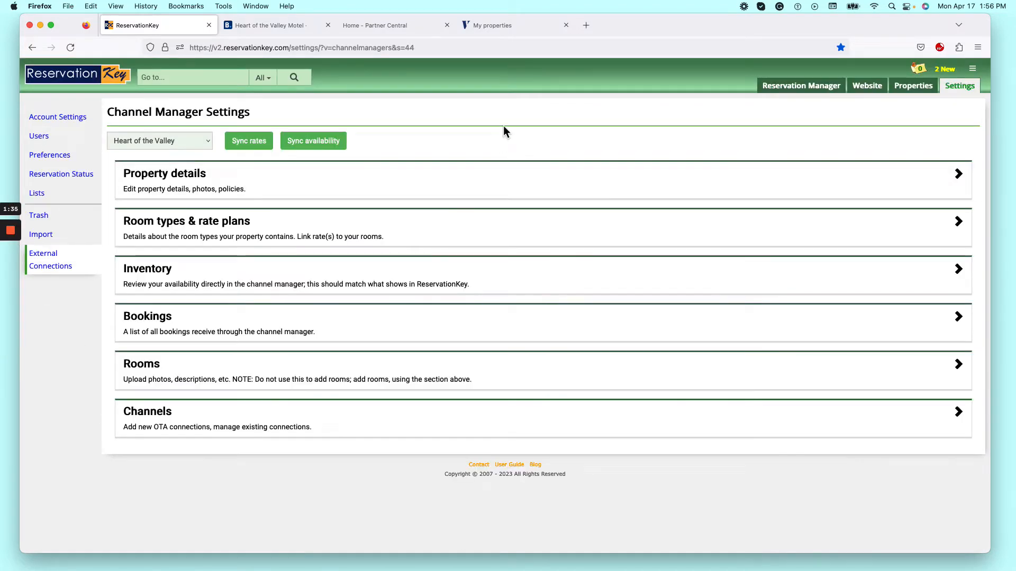
- Add Double Queen Room Standard and Standard King Room to Heart of the Valley in the channel manager, using the Room type mapping method
{"action": "left_click", "coordinate": [205, 141]}
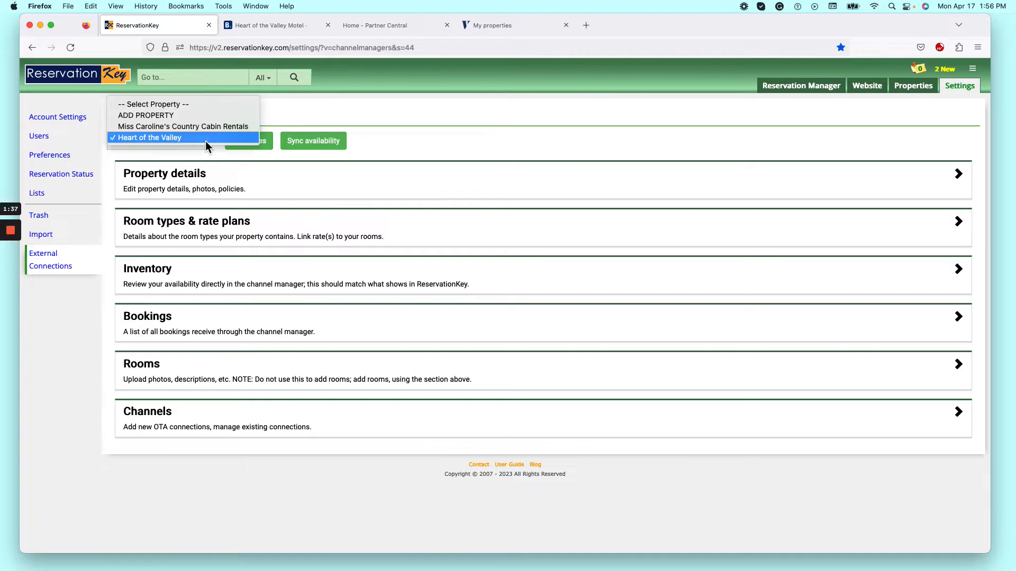
{"action": "left_click", "coordinate": [288, 120]}
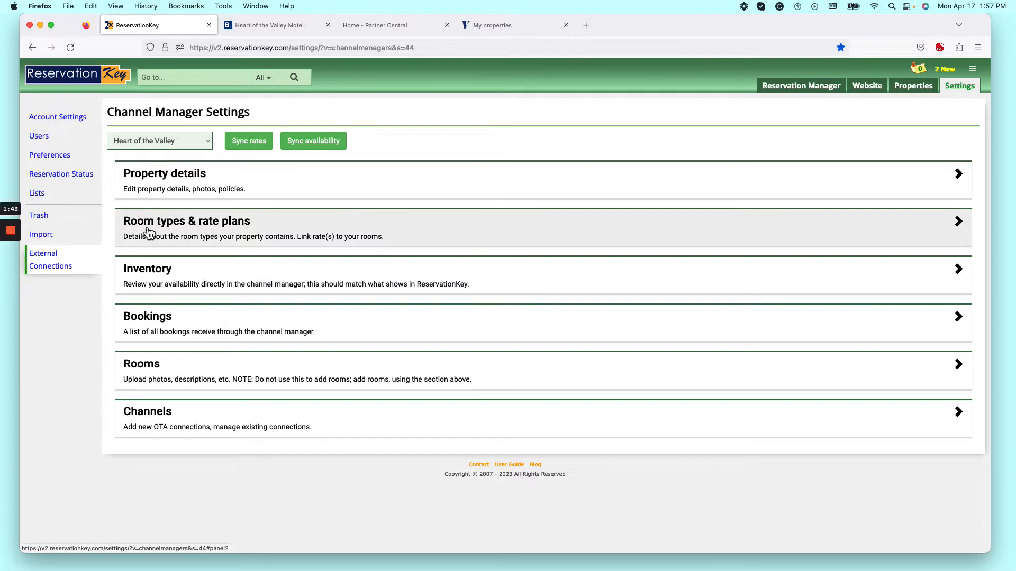
{"action": "left_click", "coordinate": [164, 227]}
{"action": "left_click_drag", "start_coordinate": [985, 84], "coordinate": [985, 120]}
{"action": "left_click", "coordinate": [258, 229]}
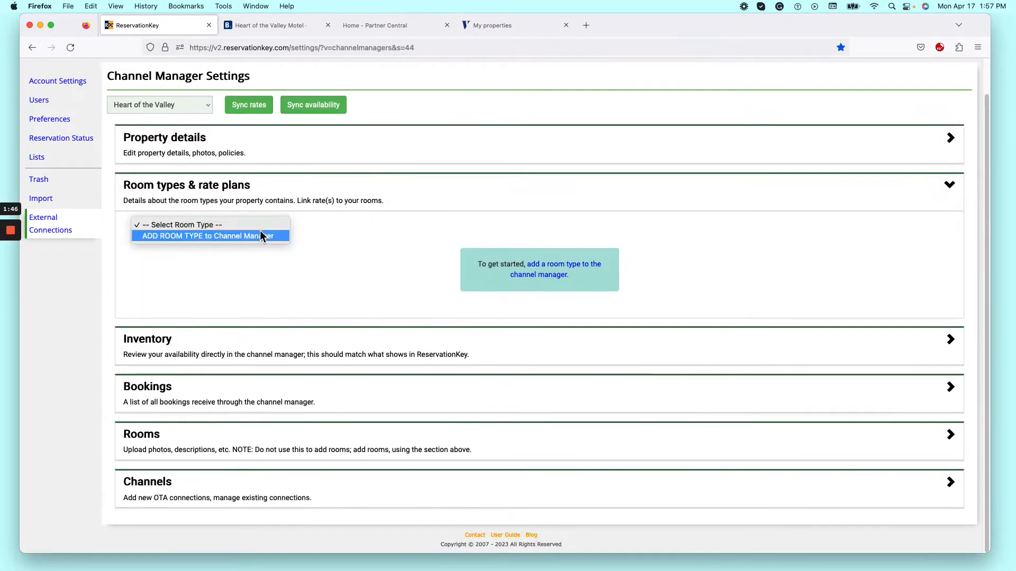
{"action": "left_click", "coordinate": [252, 237]}
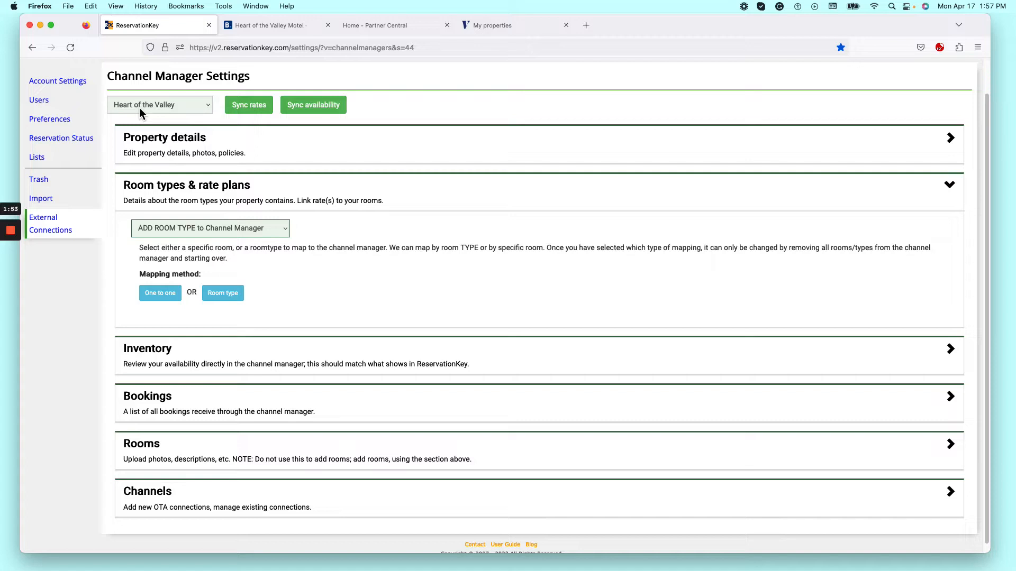
{"action": "left_click", "coordinate": [231, 296]}
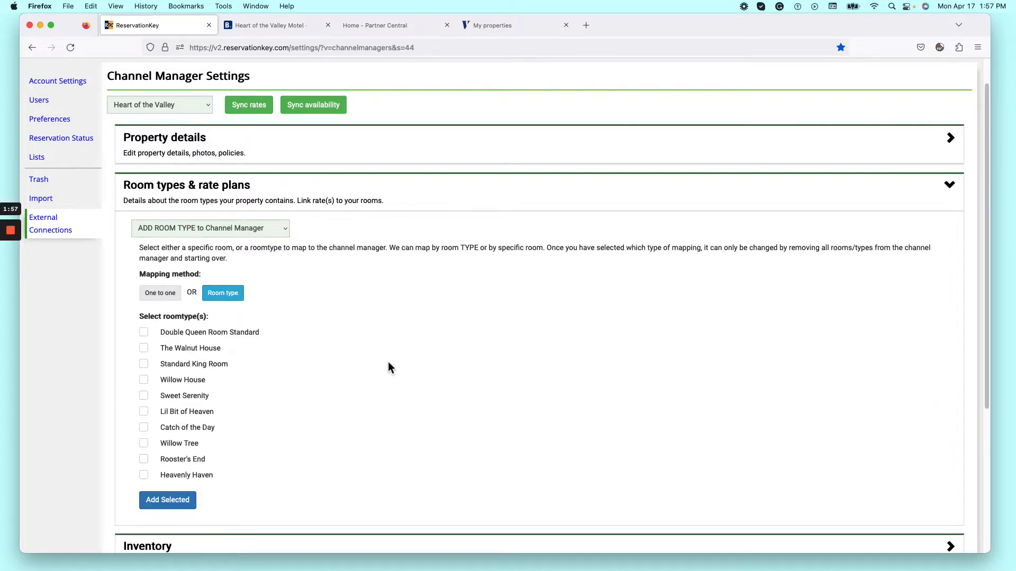
{"action": "left_click", "coordinate": [143, 332]}
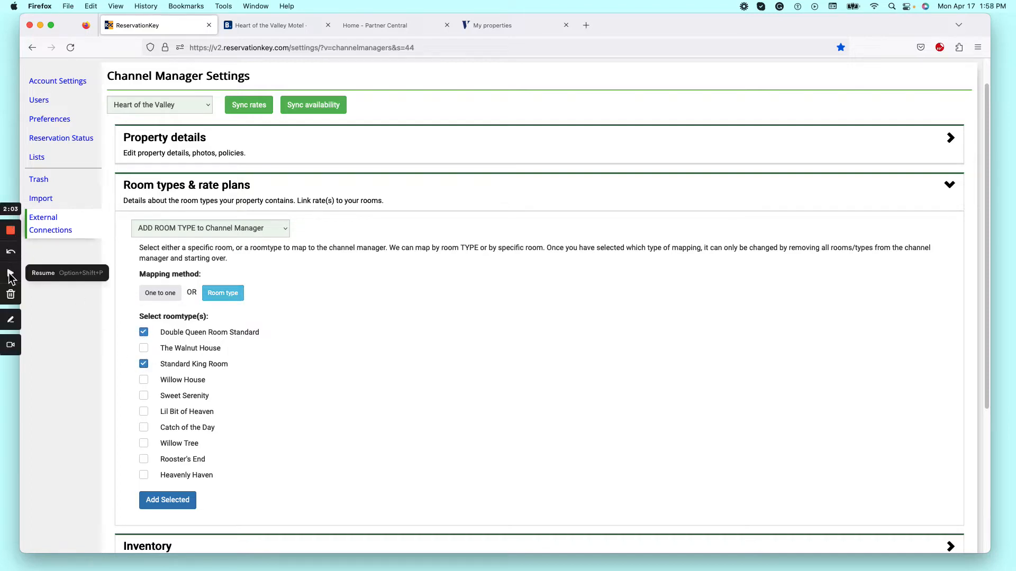
{"action": "left_click", "coordinate": [11, 275]}
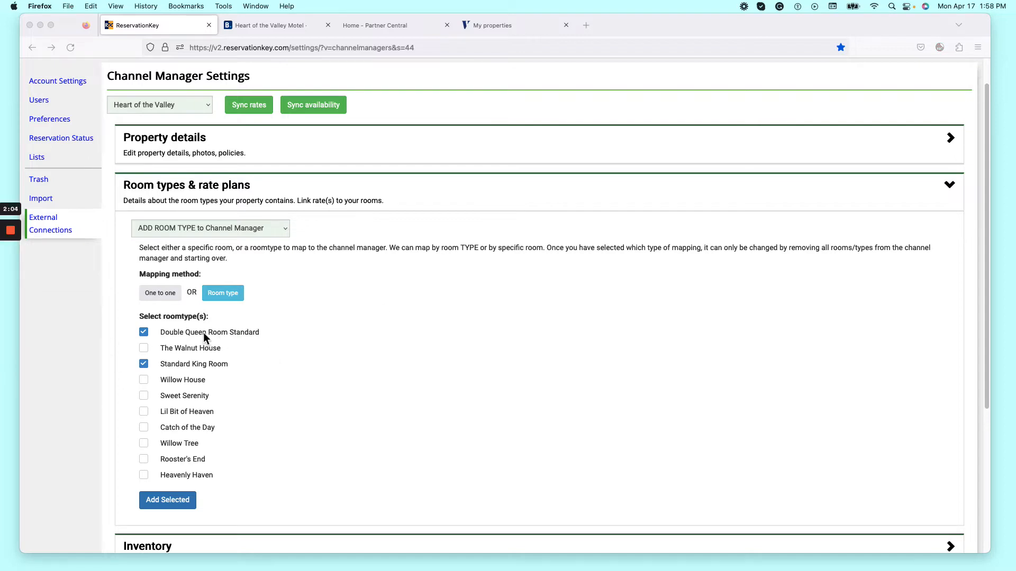
{"action": "left_click", "coordinate": [164, 499]}
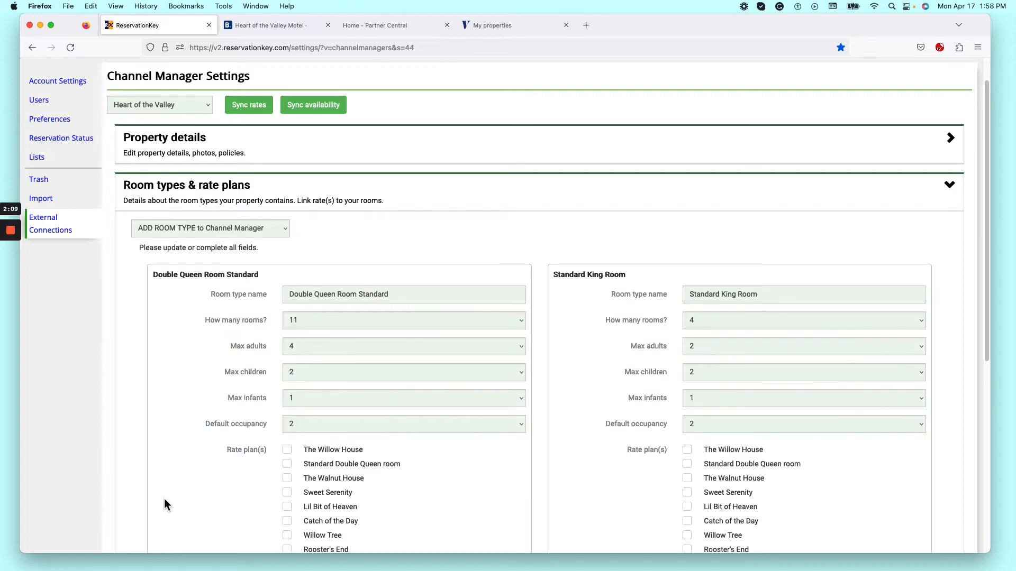
- Link the Standard Double Queen room rate plan to Double Queen Room Standard and King Room to Standard King Room, and save both room types
{"action": "left_click_drag", "start_coordinate": [985, 184], "coordinate": [973, 233]}
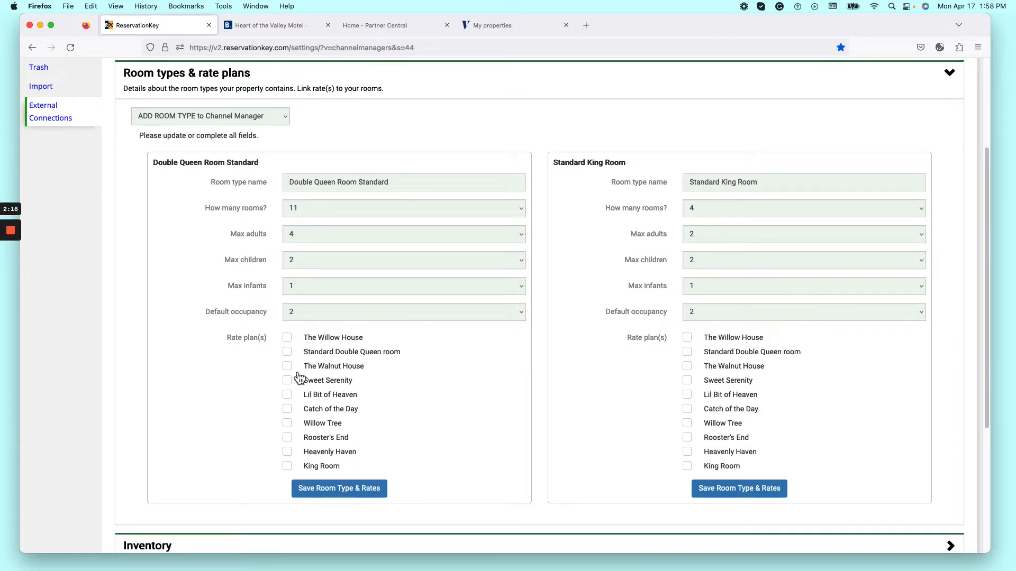
{"action": "mouse_move", "coordinate": [10, 253]}
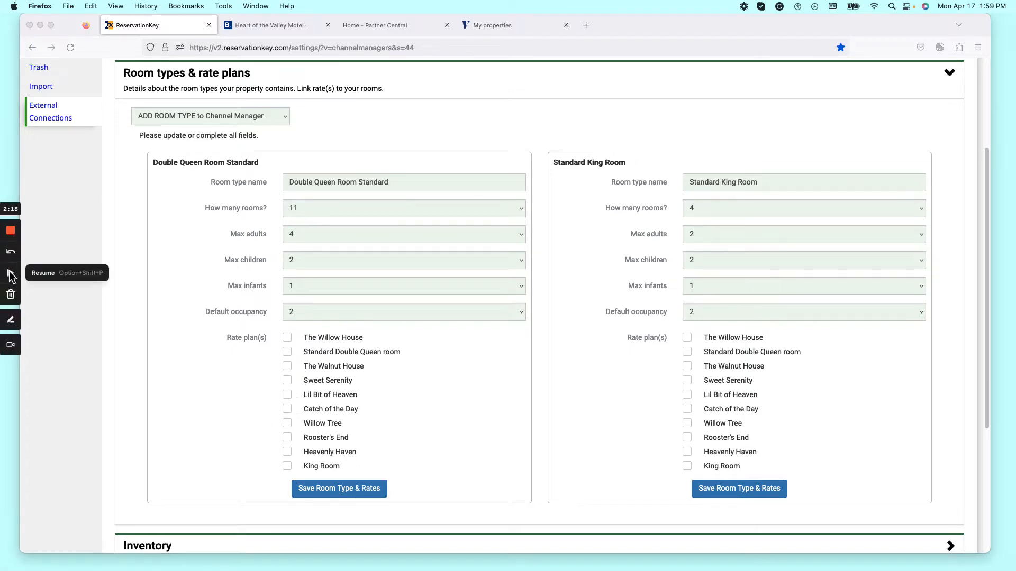
{"action": "left_click", "coordinate": [287, 352]}
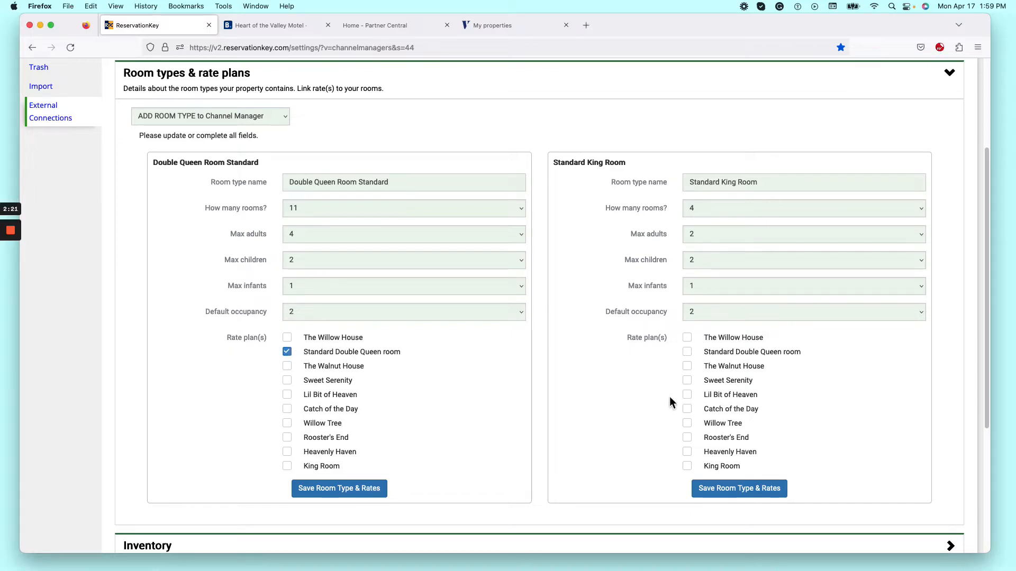
{"action": "left_click", "coordinate": [687, 466]}
{"action": "left_click", "coordinate": [333, 491]}
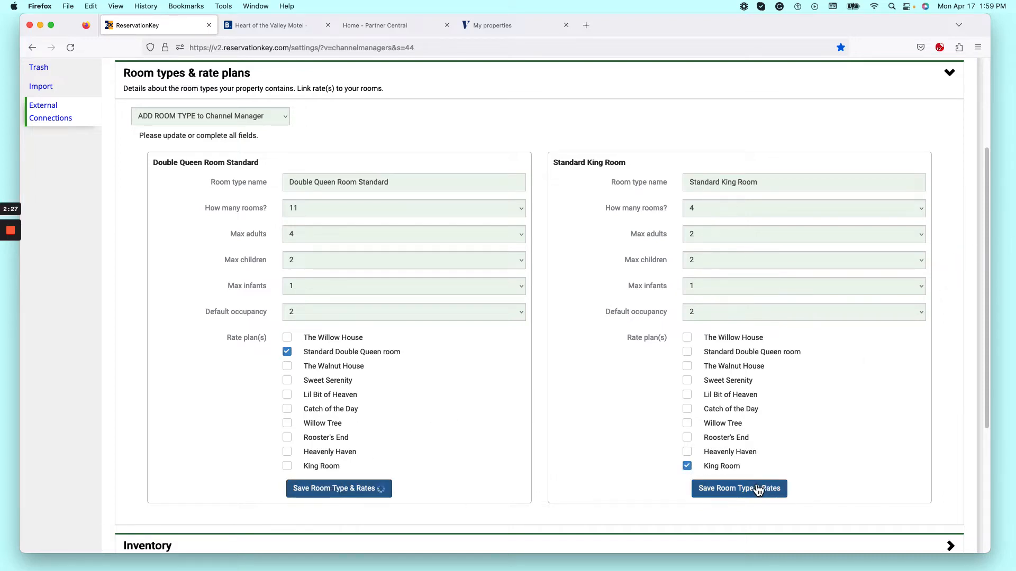
{"action": "left_click", "coordinate": [730, 489]}
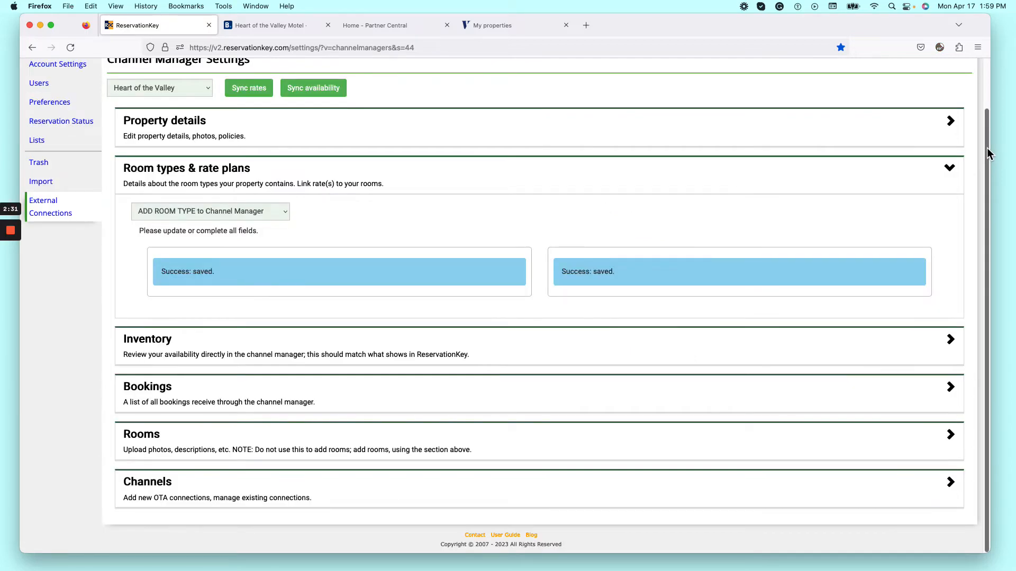
- Sync the rates and the availability of Heart of the Valley to the channel manager
{"action": "mouse_move", "coordinate": [25, 233]}
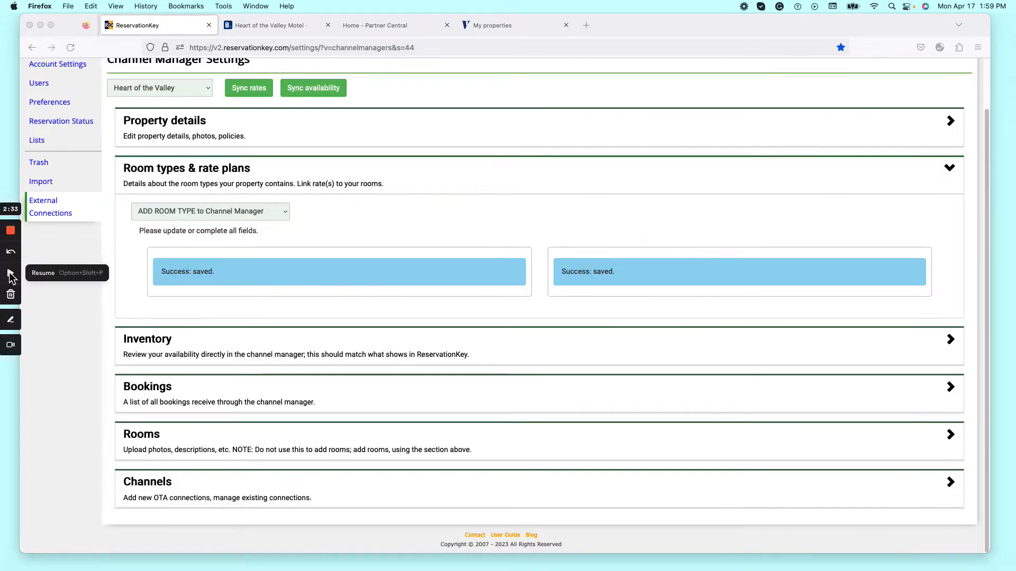
{"action": "left_click", "coordinate": [985, 305]}
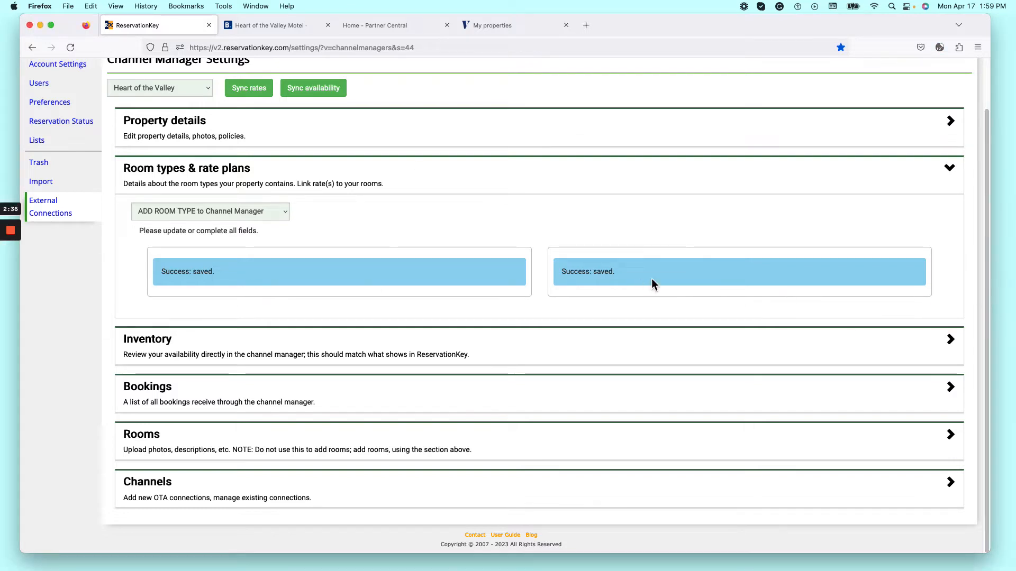
{"action": "left_click", "coordinate": [249, 88]}
{"action": "left_click", "coordinate": [322, 90]}
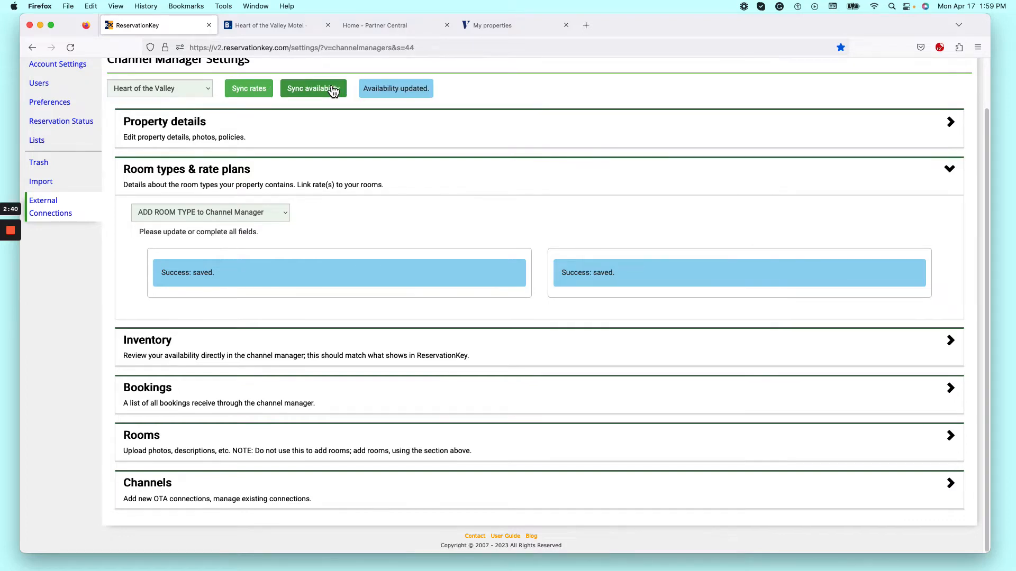
- Switch the channel manager settings to the property Miss Caroline's Country Cabin Rentals
{"action": "left_click", "coordinate": [209, 90]}
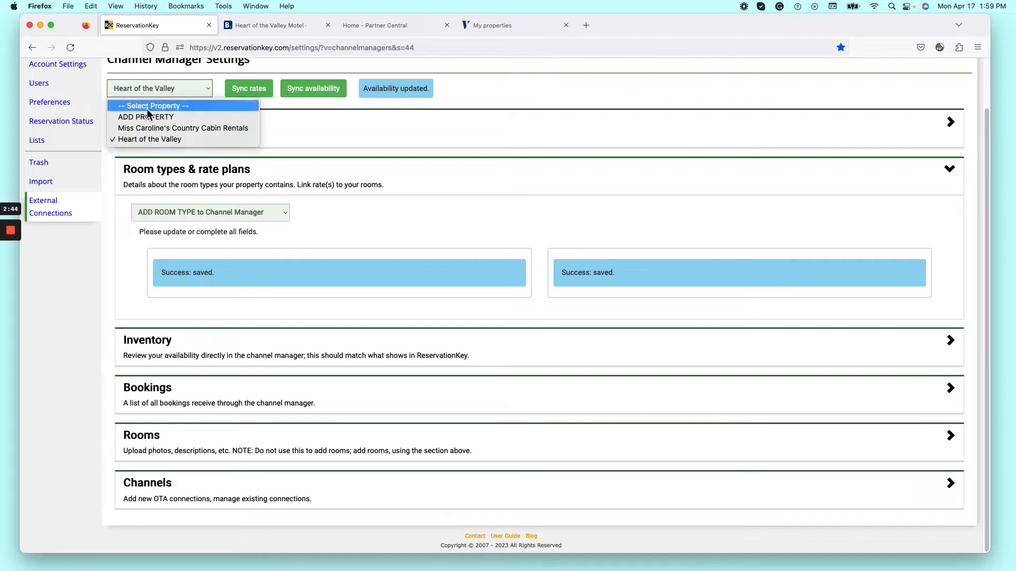
{"action": "left_click", "coordinate": [208, 128]}
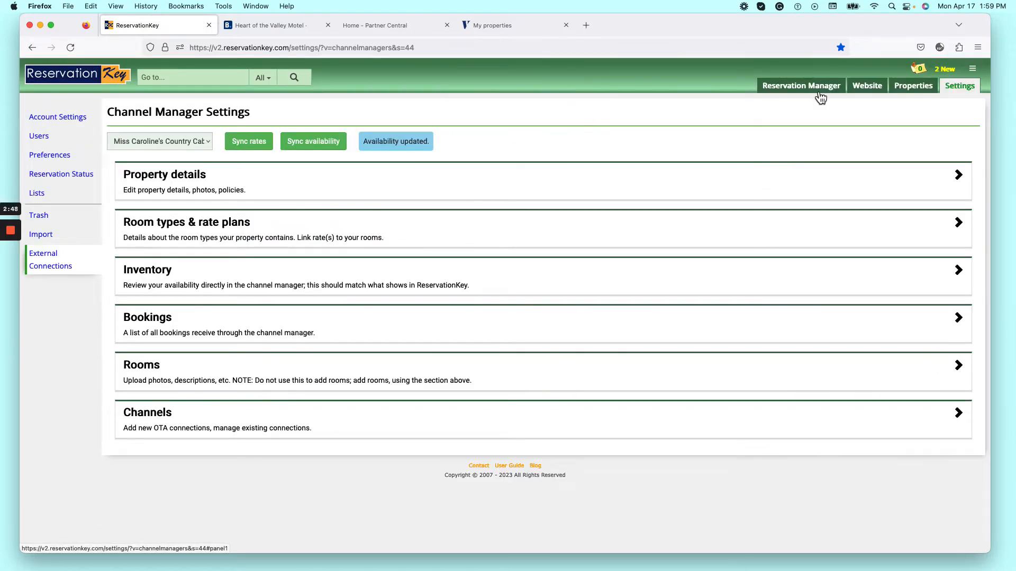
- Add all rooms (HH, NB, 68, 58, 76, 73 and 115) to the channel manager, using the One to one mapping method
{"action": "left_click", "coordinate": [164, 226]}
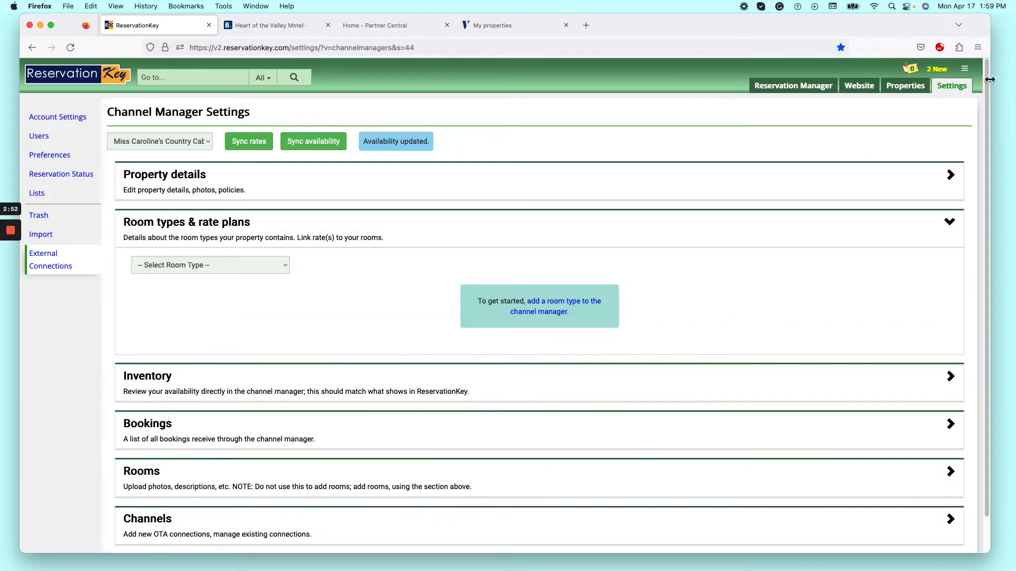
{"action": "scroll", "coordinate": [982, 80], "scroll_direction": "down", "scroll_amount": 2}
{"action": "left_click", "coordinate": [152, 235]}
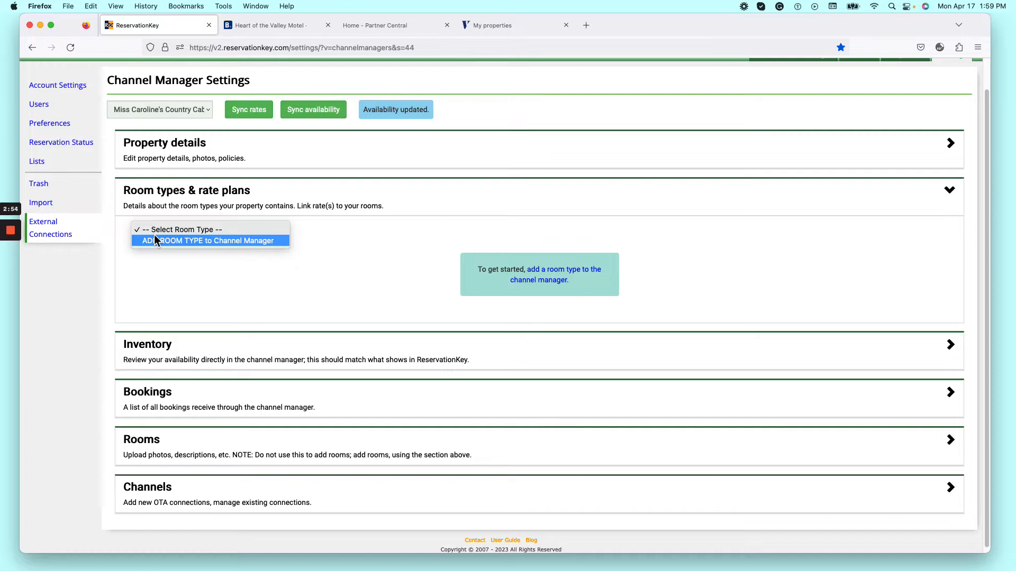
{"action": "left_click", "coordinate": [154, 240]}
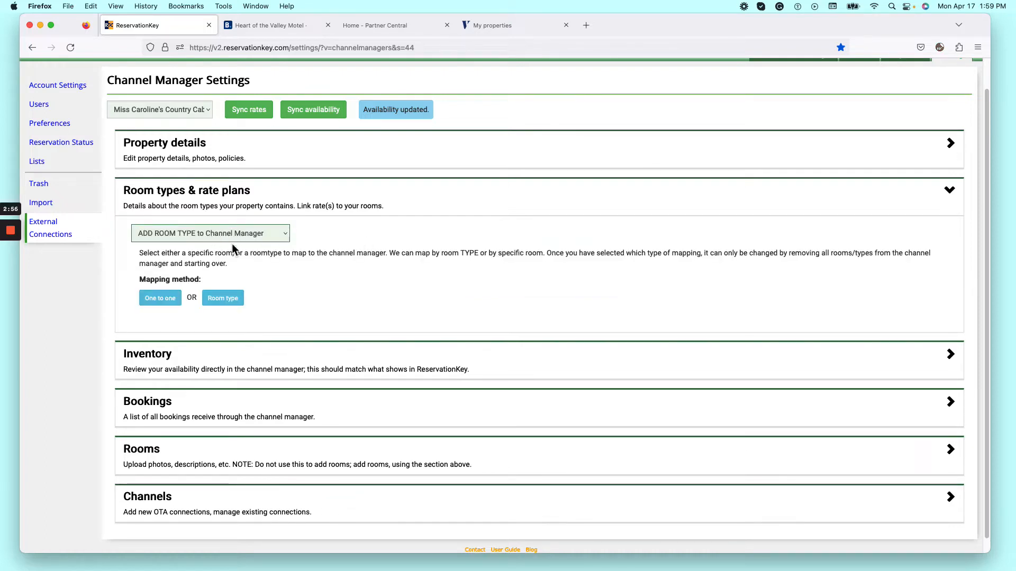
{"action": "left_click", "coordinate": [163, 298]}
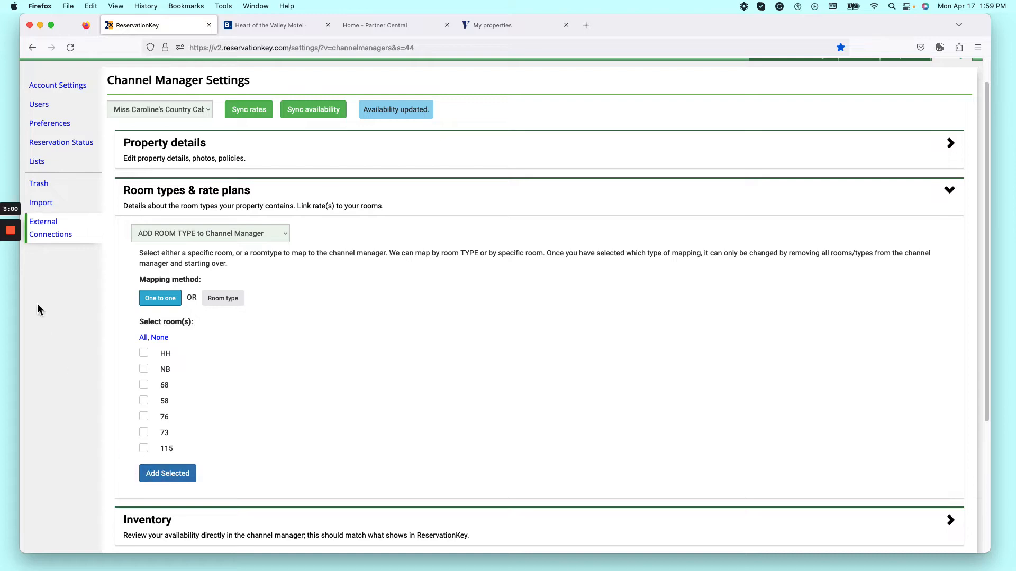
{"action": "mouse_move", "coordinate": [13, 241]}
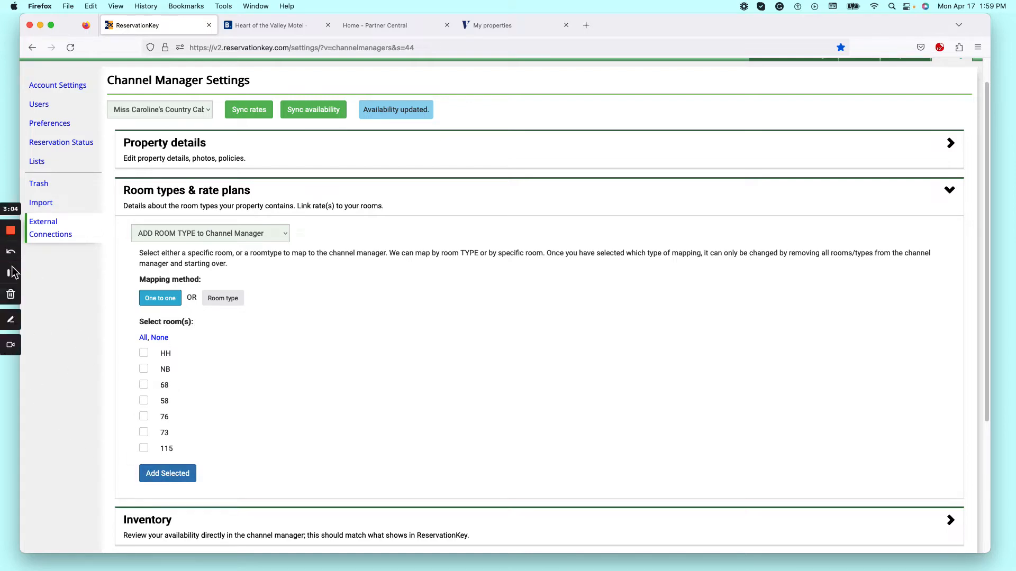
{"action": "left_click", "coordinate": [11, 275]}
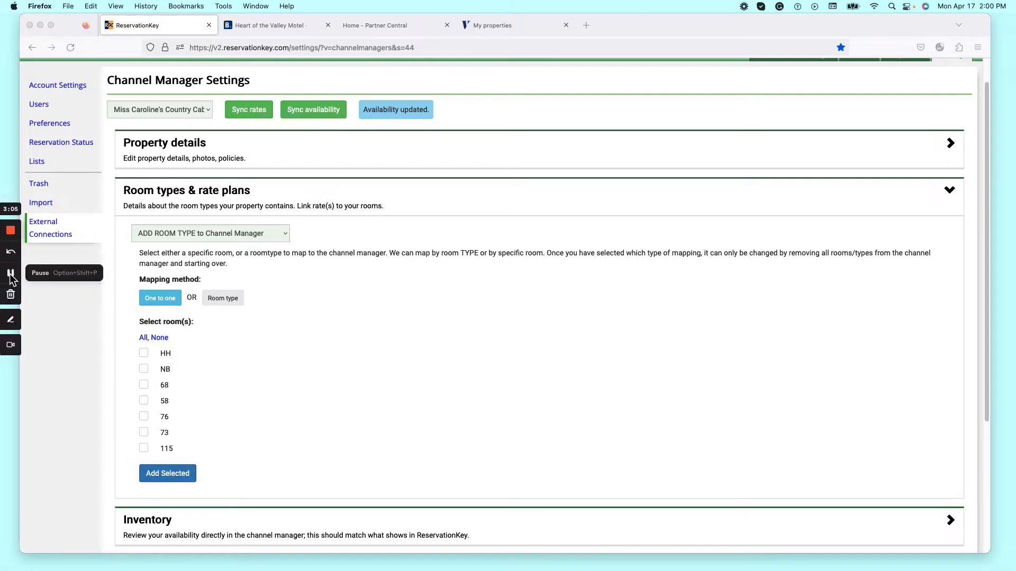
{"action": "left_click", "coordinate": [156, 339]}
{"action": "left_click", "coordinate": [143, 338]}
{"action": "left_click", "coordinate": [167, 474]}
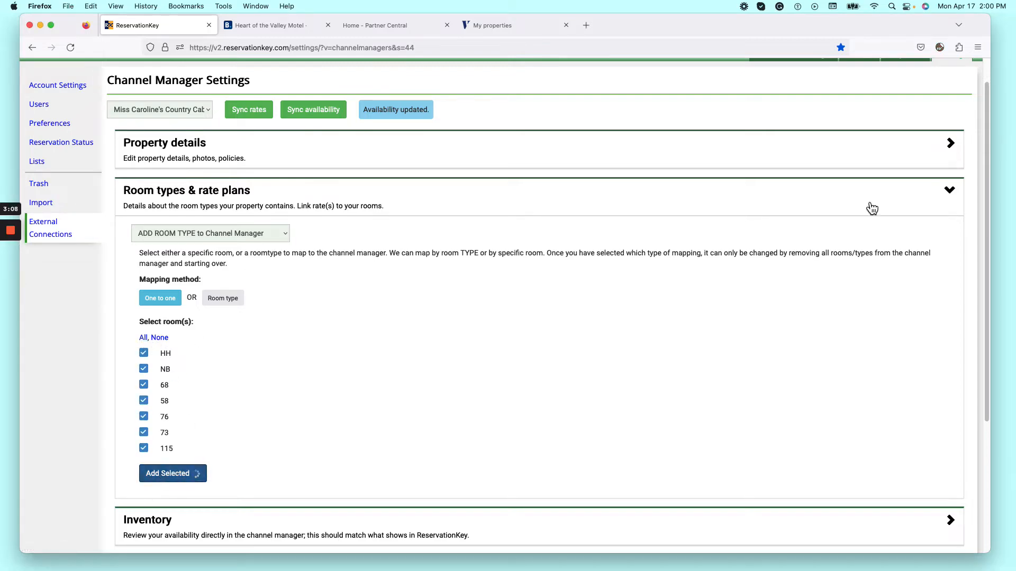
- Save HH with rate plan Heavenly Haven, NB with The Walnut House, 68 with Lil Bit of Heaven and 58 with Sweet Serenity
{"action": "left_click_drag", "start_coordinate": [986, 99], "coordinate": [988, 130]}
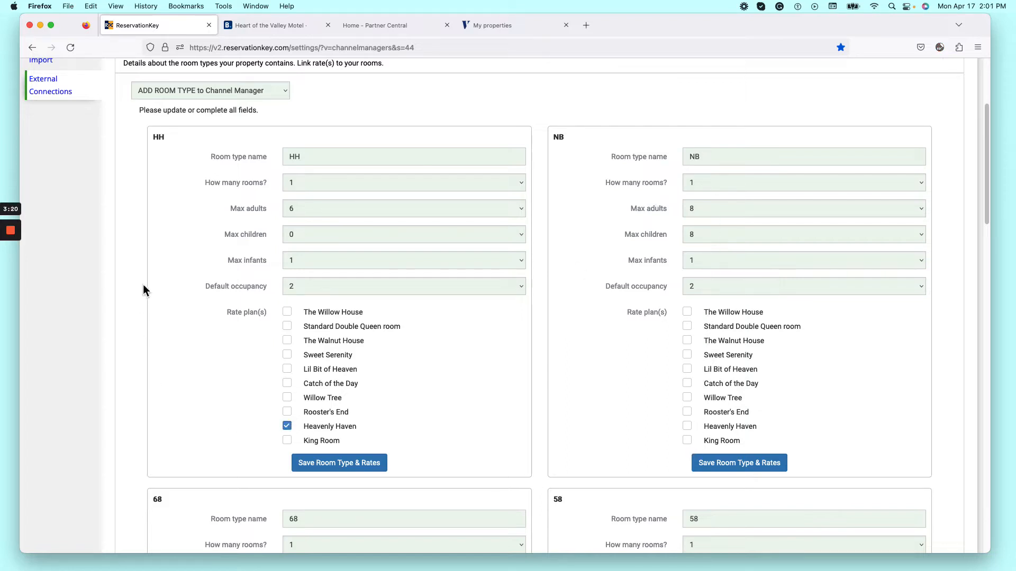
{"action": "mouse_move", "coordinate": [11, 233]}
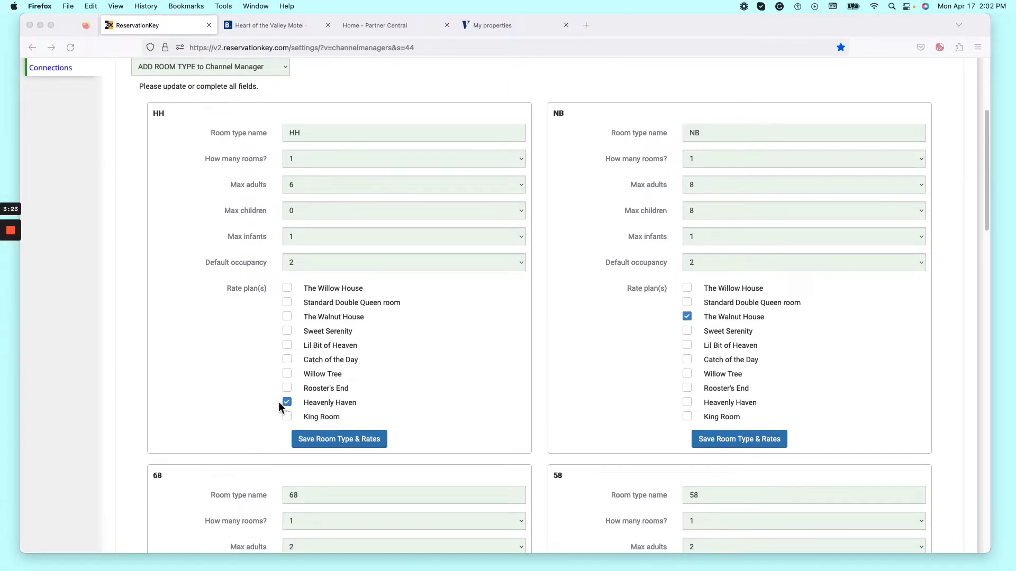
{"action": "left_click", "coordinate": [316, 439]}
{"action": "left_click", "coordinate": [739, 440]}
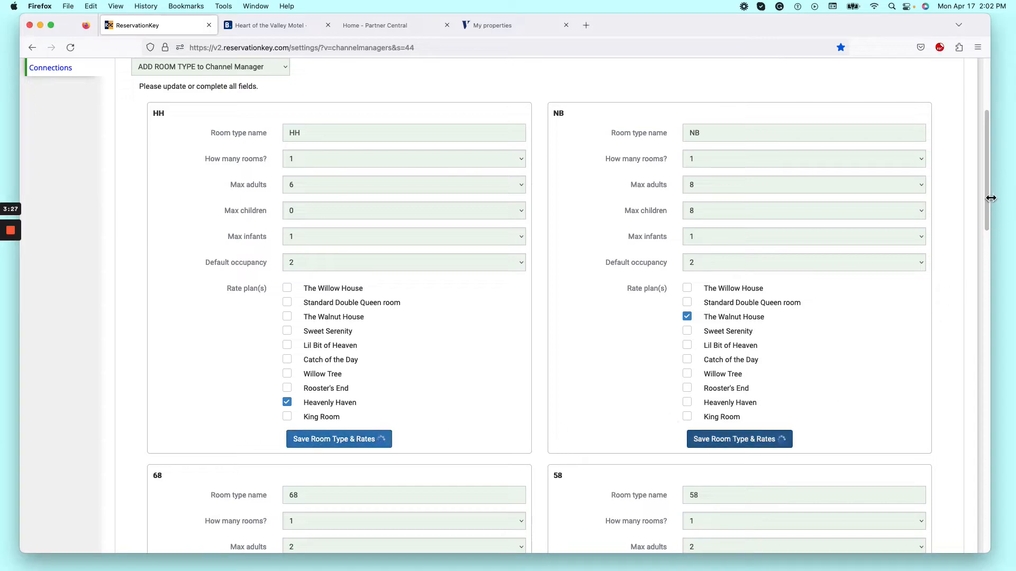
{"action": "left_click_drag", "start_coordinate": [988, 199], "coordinate": [988, 302]}
{"action": "left_click", "coordinate": [356, 414]}
{"action": "left_click", "coordinate": [717, 414]}
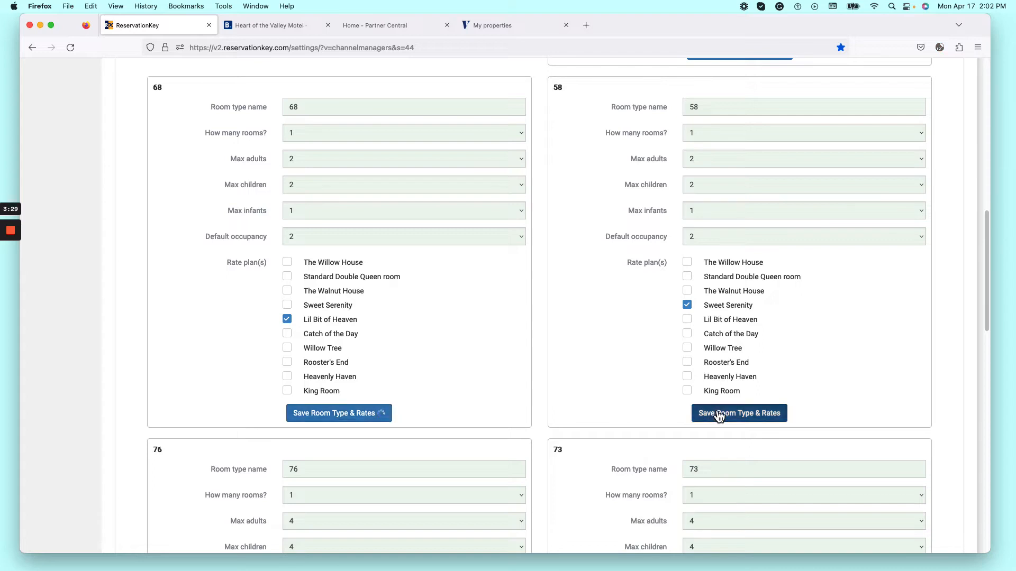
- Save room type 76 with rate plan Catch of the Day, 73 with Willow Tree and 115 with Rooster's End
{"action": "scroll", "coordinate": [985, 284], "scroll_direction": "down", "scroll_amount": 5}
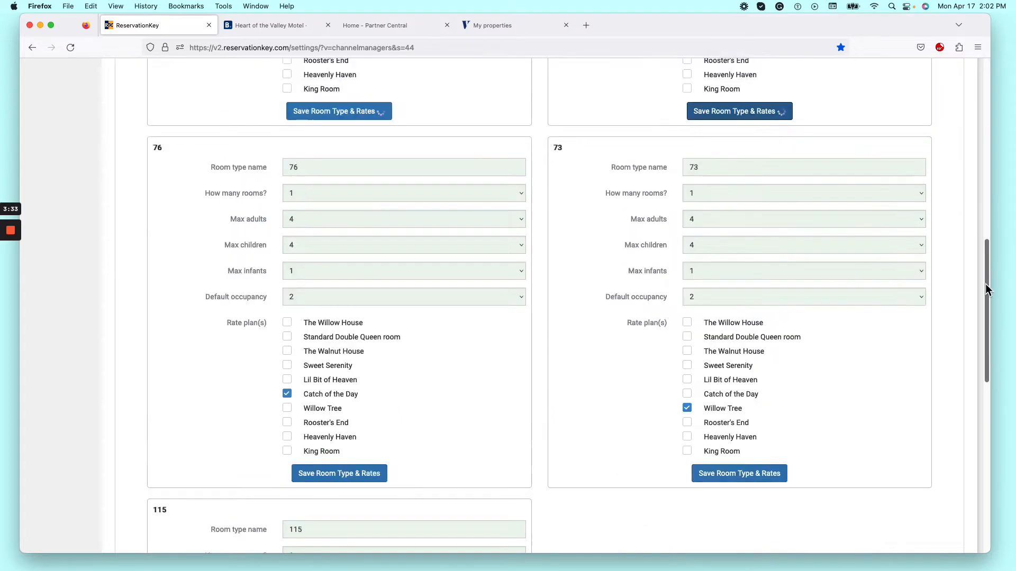
{"action": "left_click", "coordinate": [326, 473]}
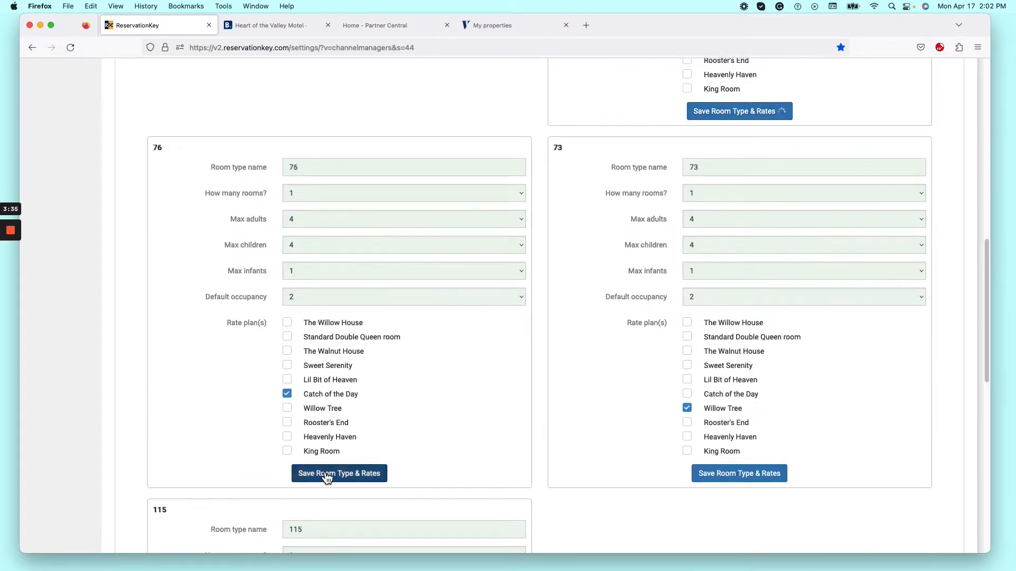
{"action": "scroll", "coordinate": [678, 463], "scroll_direction": "down", "scroll_amount": 5}
{"action": "left_click", "coordinate": [738, 171]}
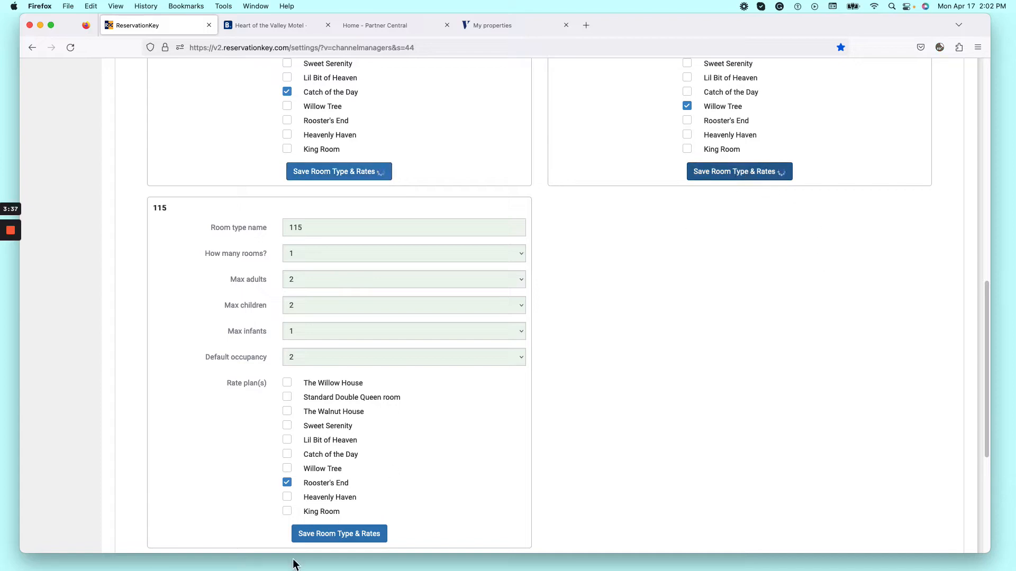
{"action": "left_click", "coordinate": [326, 535]}
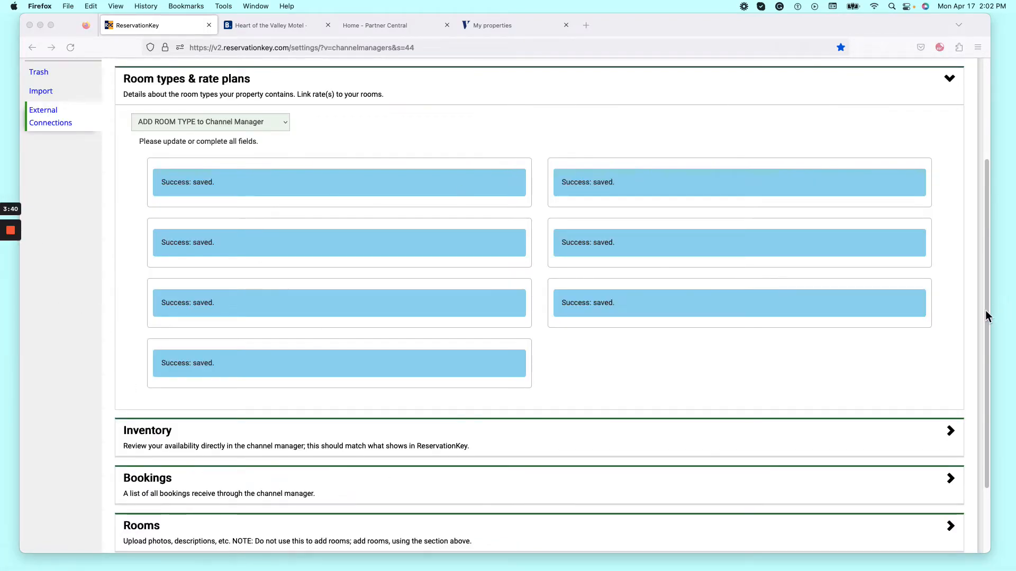
- Sync the rates and the availability of Miss Caroline's Country Cabin Rentals to the channel manager
{"action": "left_click_drag", "start_coordinate": [985, 313], "coordinate": [984, 145]}
{"action": "left_click", "coordinate": [249, 144]}
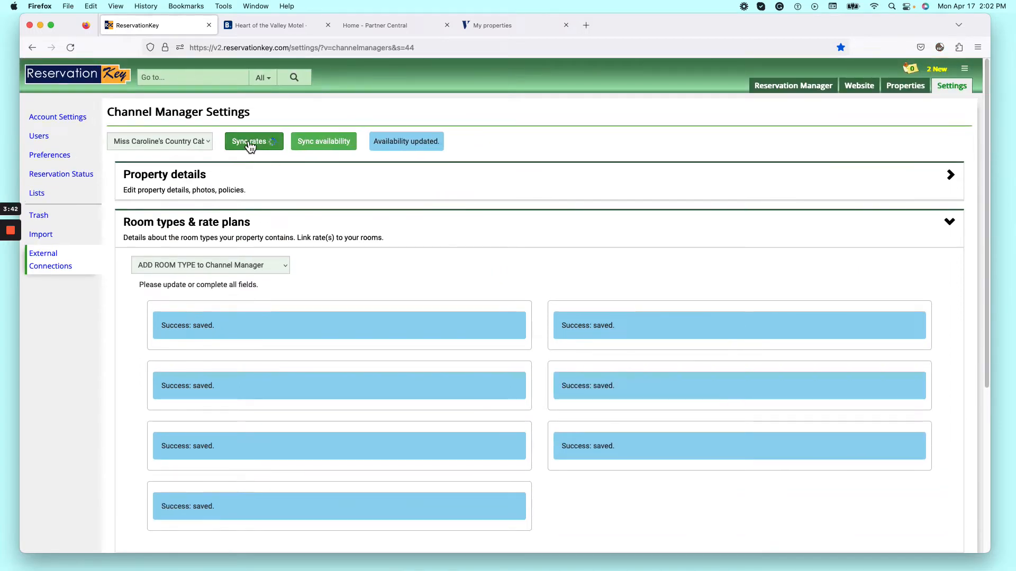
{"action": "left_click", "coordinate": [324, 141]}
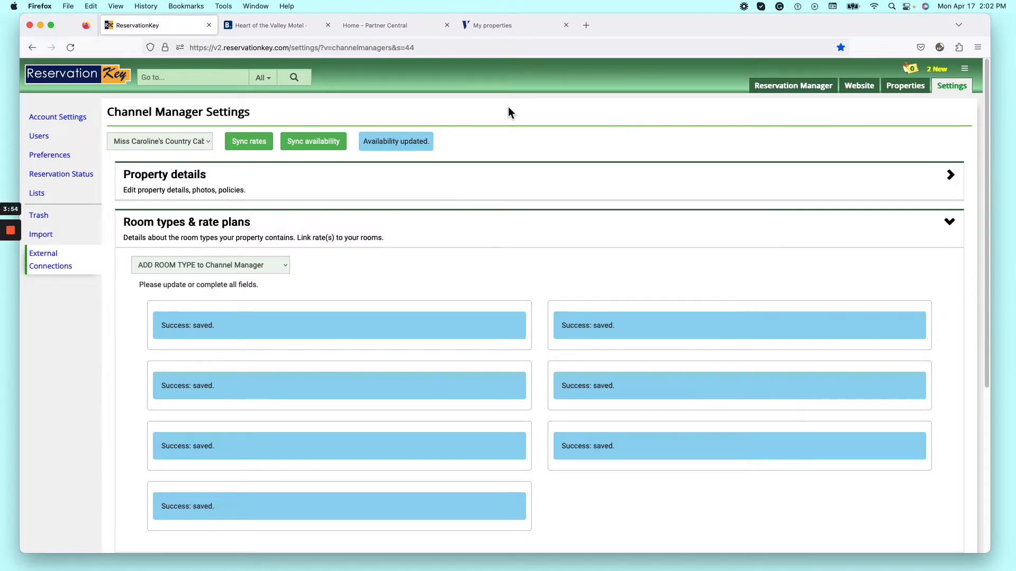
- Switch the channel manager settings to the property Heart of the Valley and open its channel connections
{"action": "left_click", "coordinate": [208, 141]}
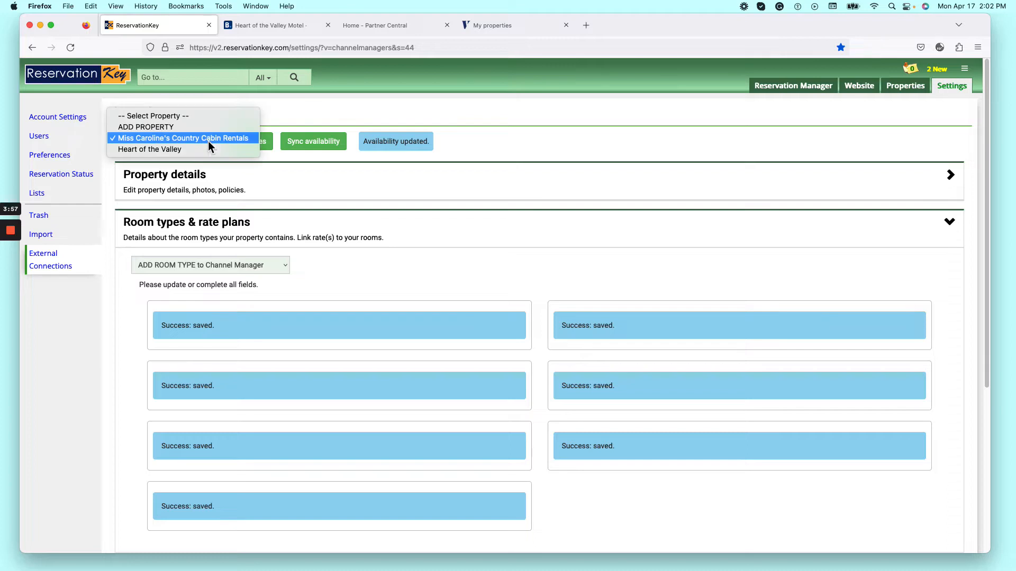
{"action": "left_click", "coordinate": [157, 150]}
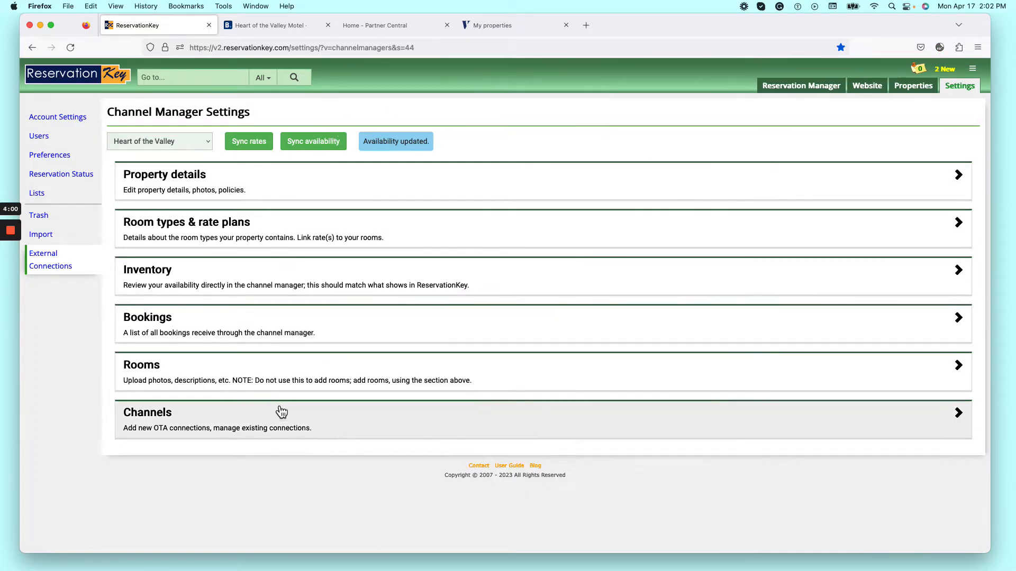
{"action": "left_click", "coordinate": [150, 418]}
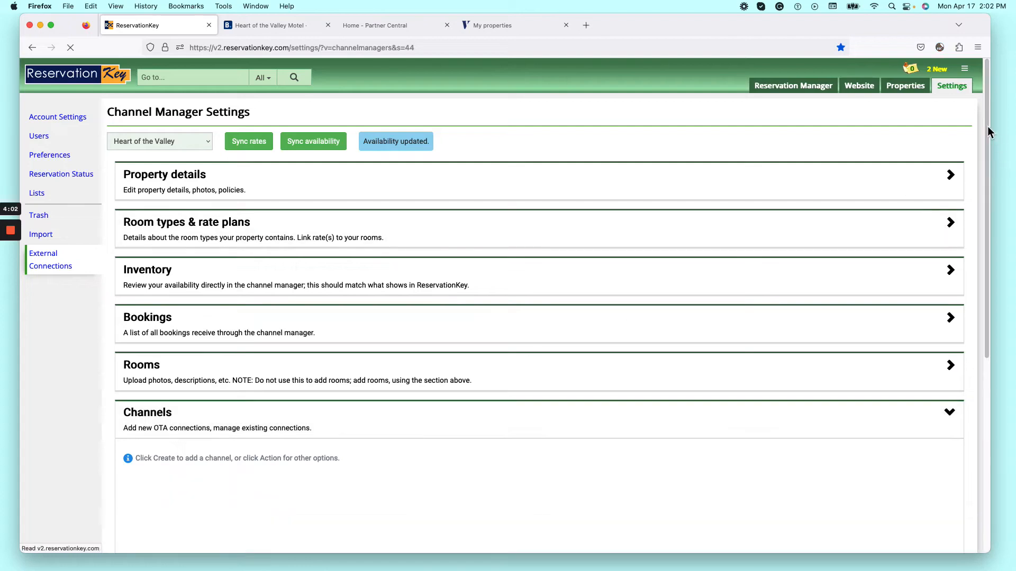
{"action": "left_click_drag", "start_coordinate": [986, 87], "coordinate": [985, 274]}
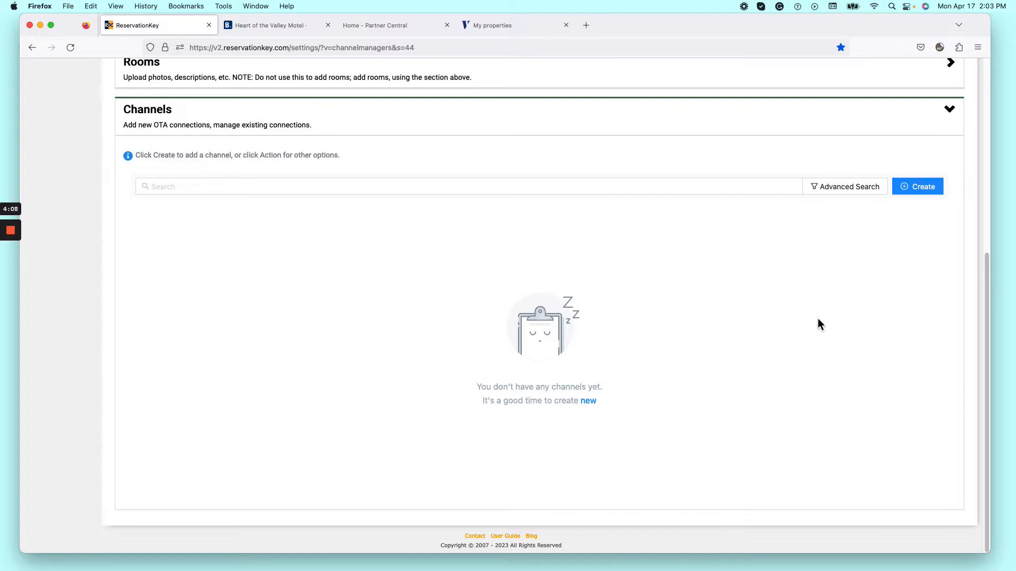
- Start creating a new channel for Heart of the Valley and choose Booking.com as the channel
{"action": "left_click", "coordinate": [913, 188]}
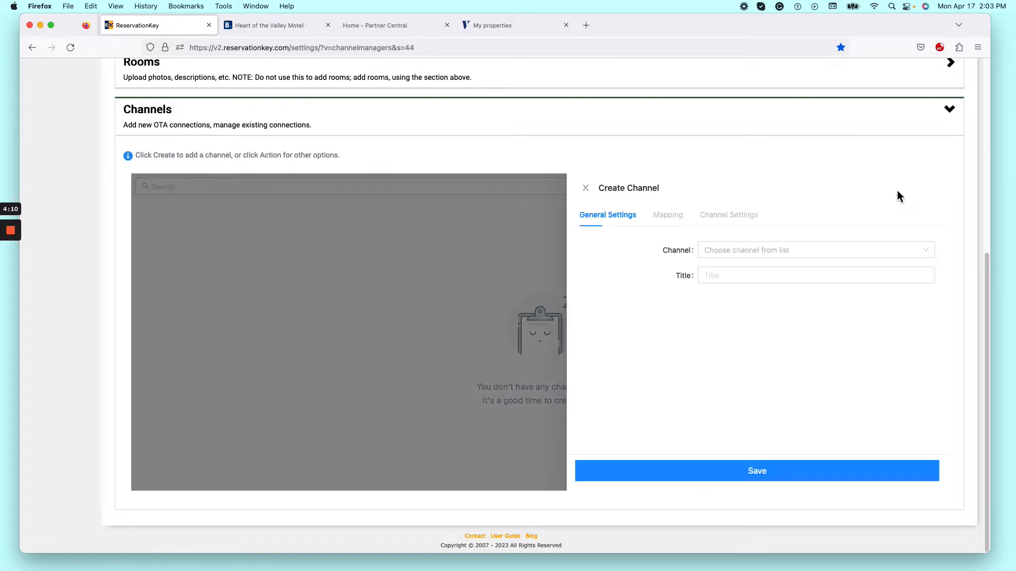
{"action": "left_click", "coordinate": [732, 249]}
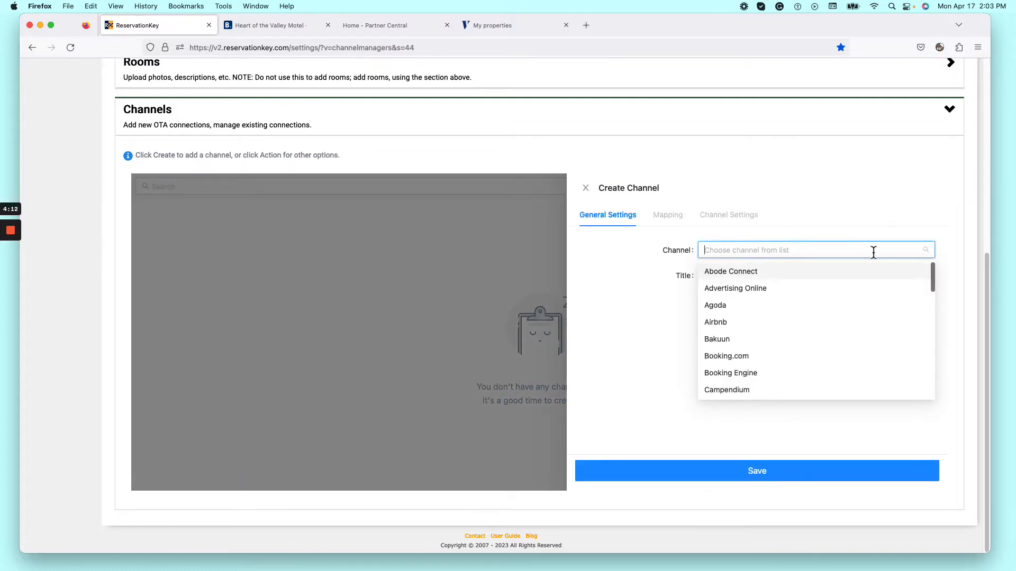
{"action": "left_click", "coordinate": [725, 355]}
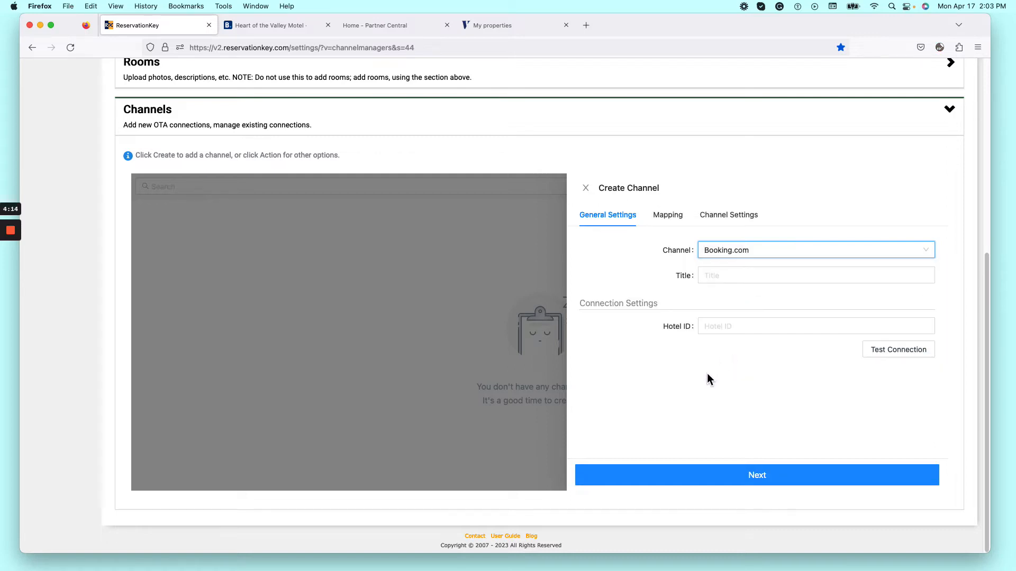
{"action": "left_click", "coordinate": [753, 279]}
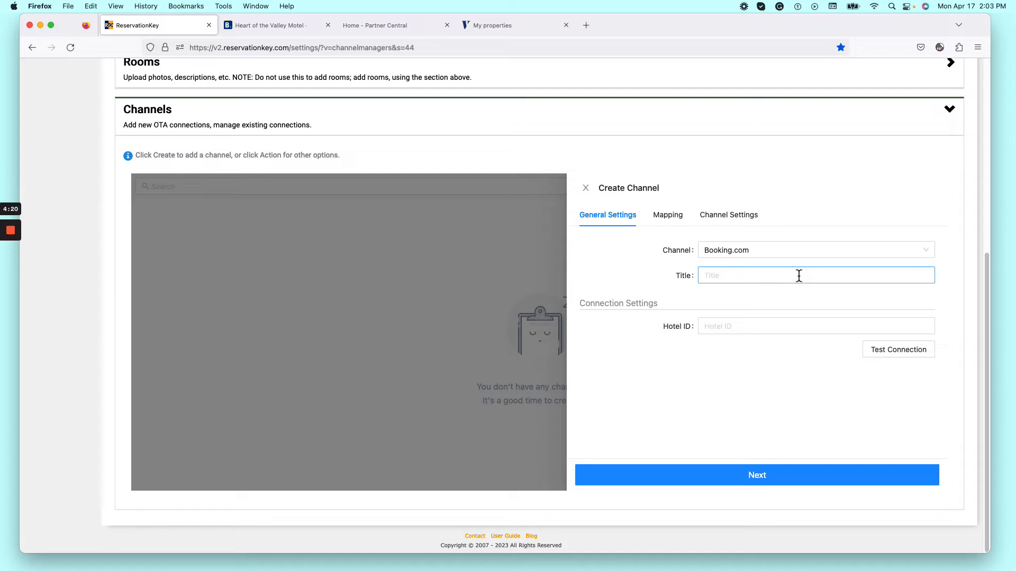
{"action": "left_click", "coordinate": [673, 449]}
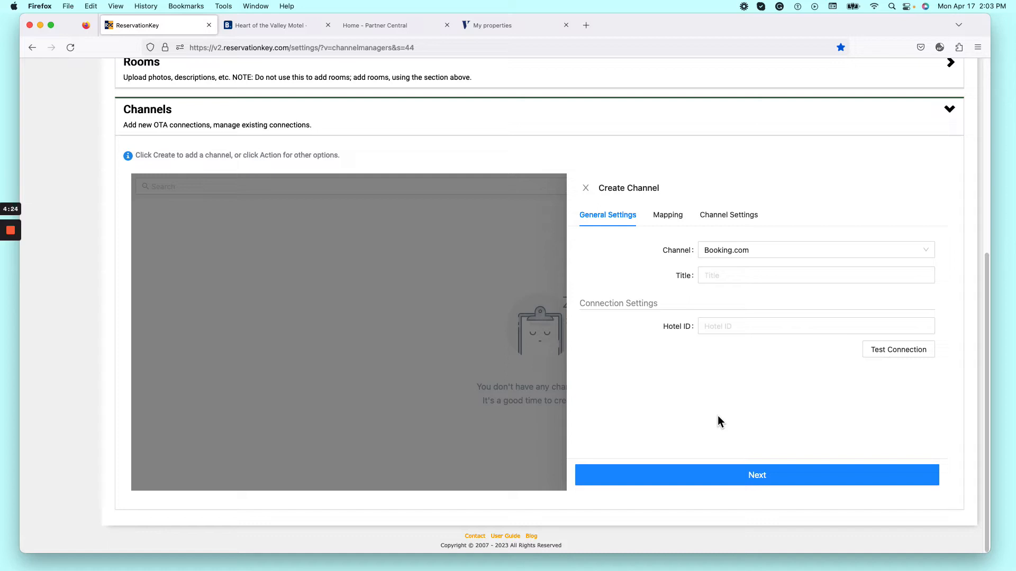
- Switch to the Booking.com extranet, dismiss the survey invitation and open the search for a connectivity provider
{"action": "left_click", "coordinate": [260, 27]}
{"action": "left_click", "coordinate": [858, 76]}
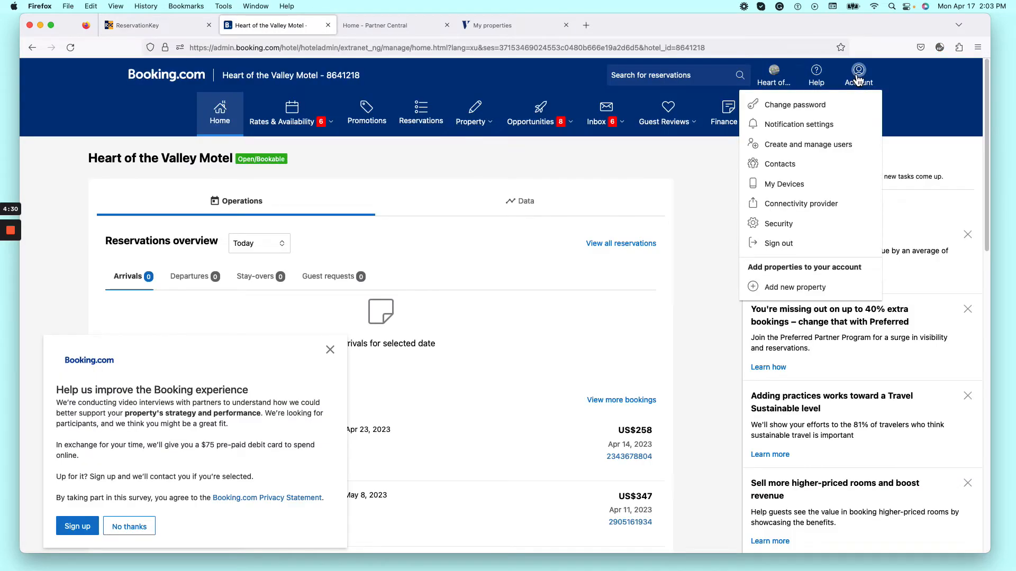
{"action": "left_click", "coordinate": [331, 351]}
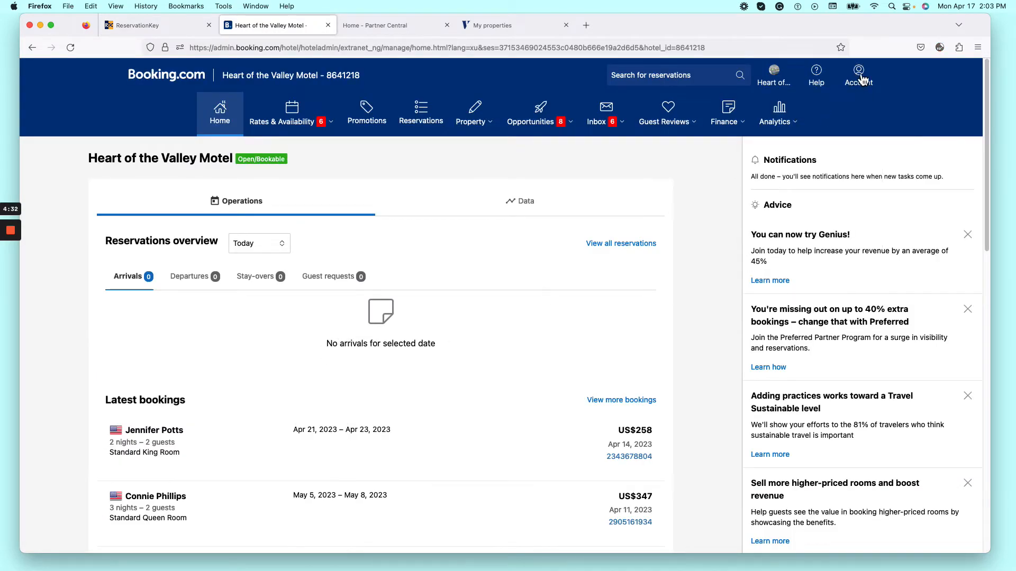
{"action": "left_click", "coordinate": [857, 79]}
{"action": "left_click", "coordinate": [800, 204]}
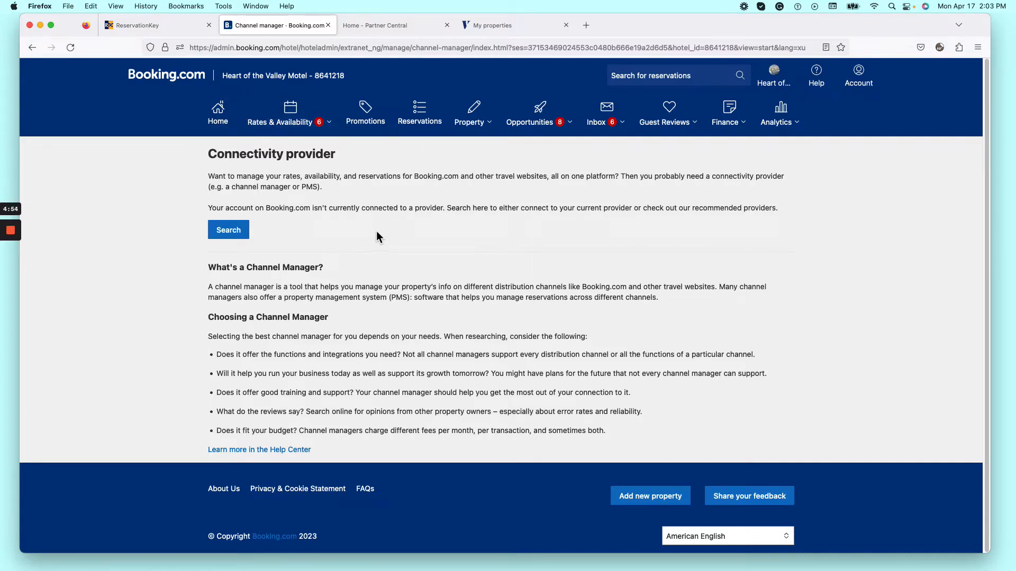
{"action": "left_click", "coordinate": [227, 233]}
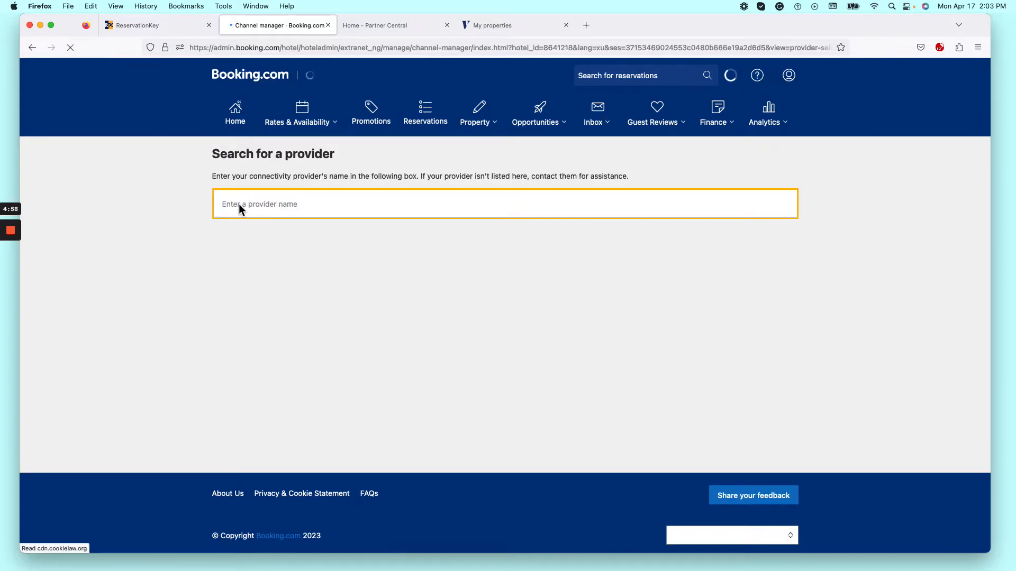
- Connect the Booking.com property with the provider Channex.io, keeping all connection types selected, and return to the extranet
{"action": "type", "text": "Cha"}
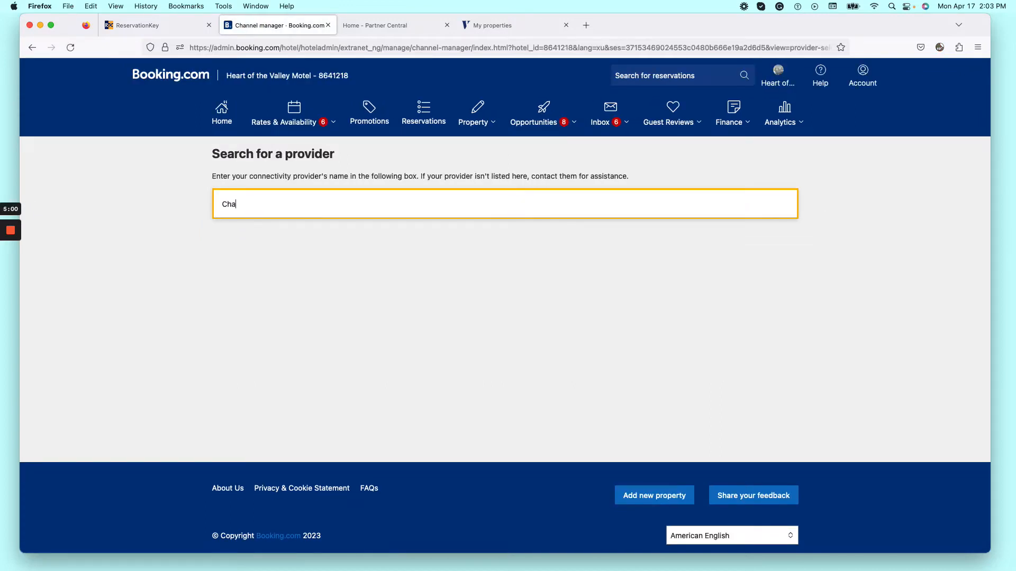
{"action": "type", "text": "nnex.io"}
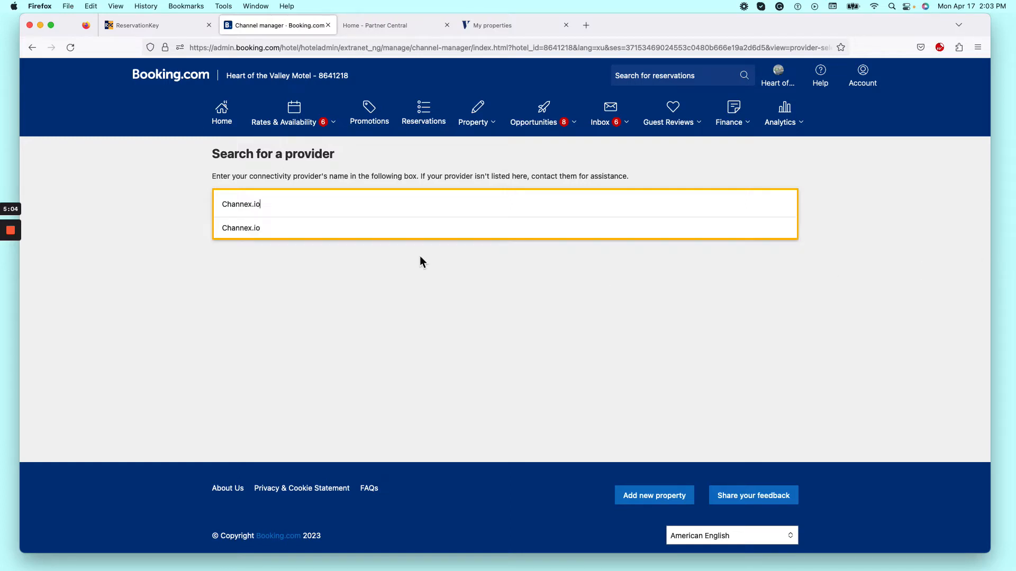
{"action": "left_click", "coordinate": [237, 228]}
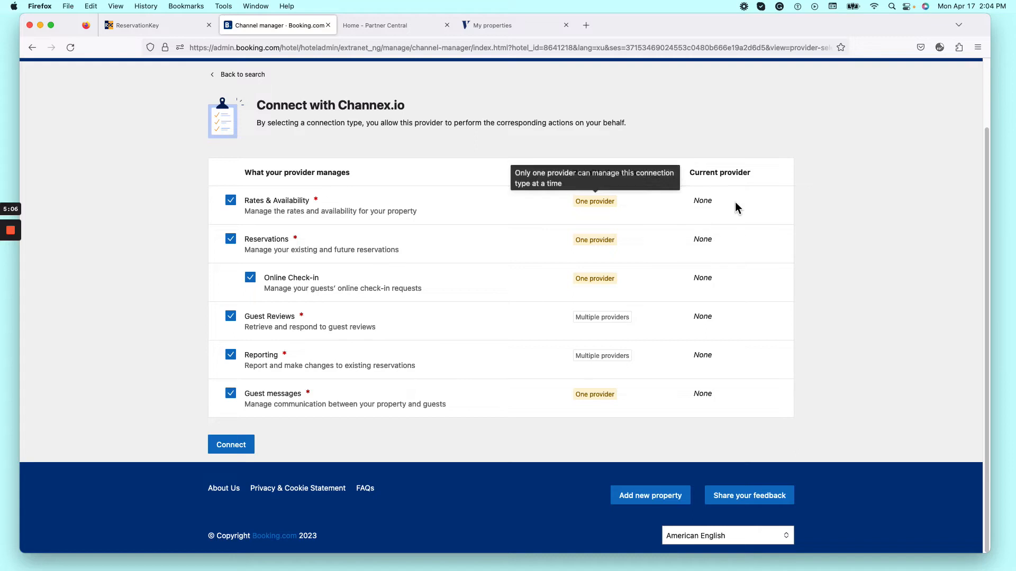
{"action": "left_click", "coordinate": [227, 448]}
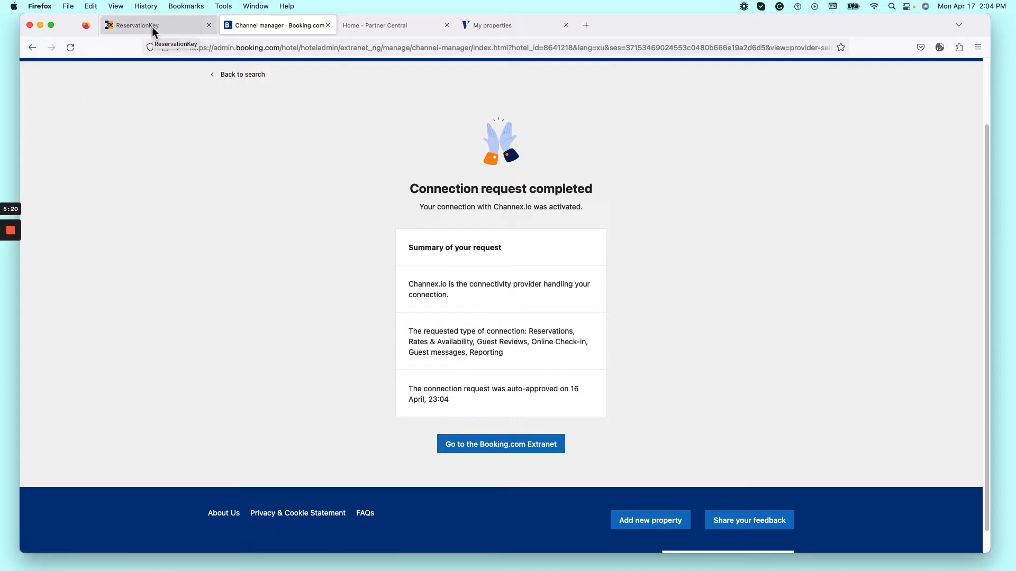
{"action": "left_click", "coordinate": [509, 447]}
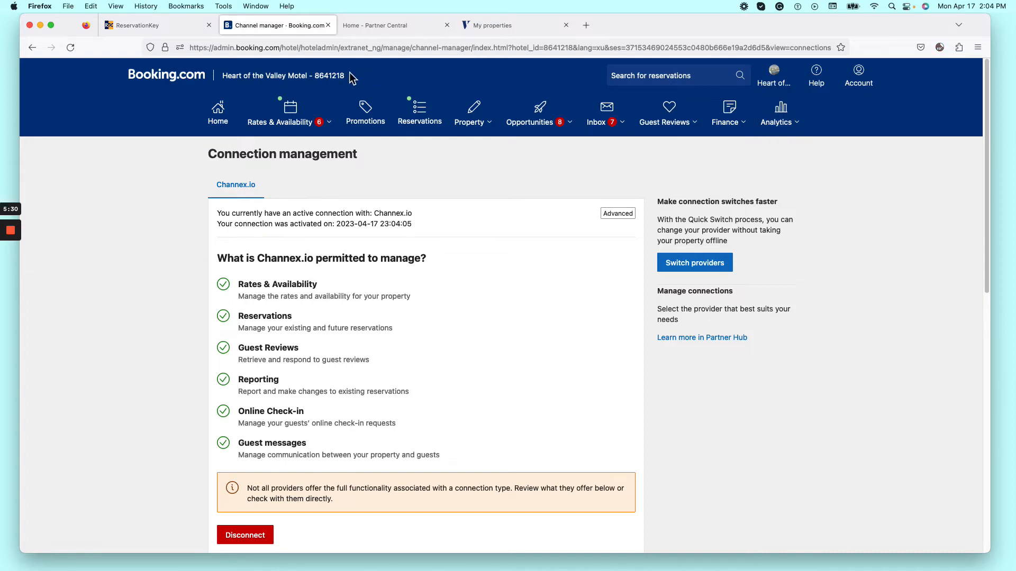
- Copy the property ID of Heart of the Valley Motel from the Booking.com extranet into the new ReservationKey channel's Hotel ID
{"action": "left_click_drag", "start_coordinate": [346, 75], "coordinate": [318, 75]}
{"action": "right_click", "coordinate": [324, 79]}
{"action": "left_click", "coordinate": [341, 81]}
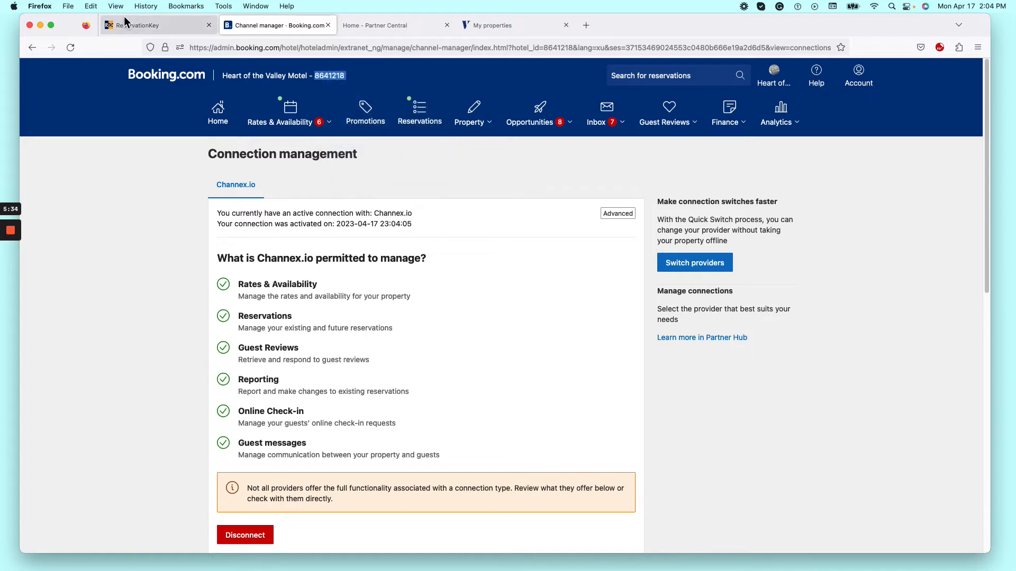
{"action": "left_click", "coordinate": [126, 27]}
{"action": "left_click", "coordinate": [715, 325]}
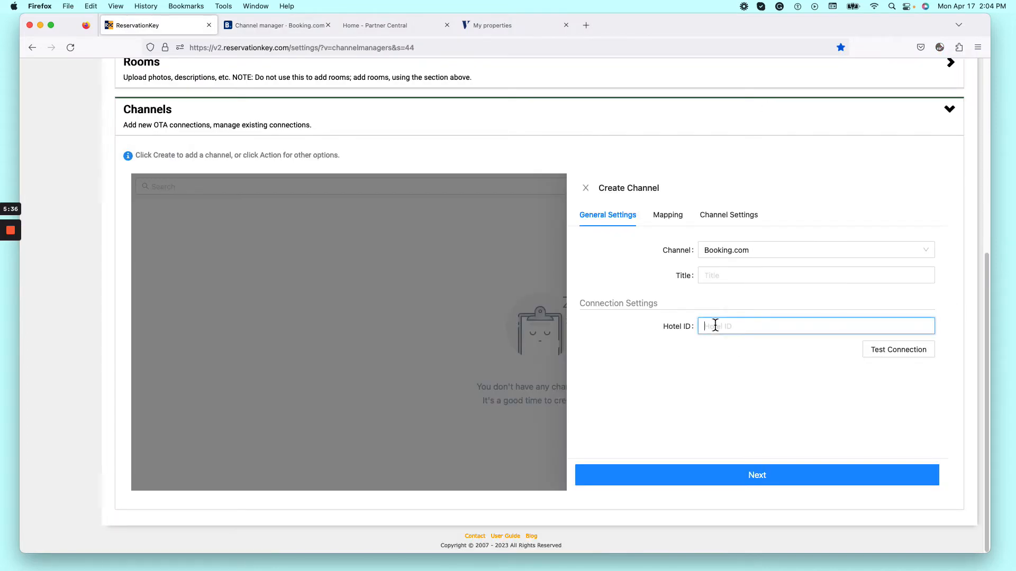
{"action": "right_click", "coordinate": [716, 325]}
{"action": "left_click", "coordinate": [732, 384]}
- Test the connection of the new Booking.com channel and save the channel
{"action": "left_click", "coordinate": [891, 354]}
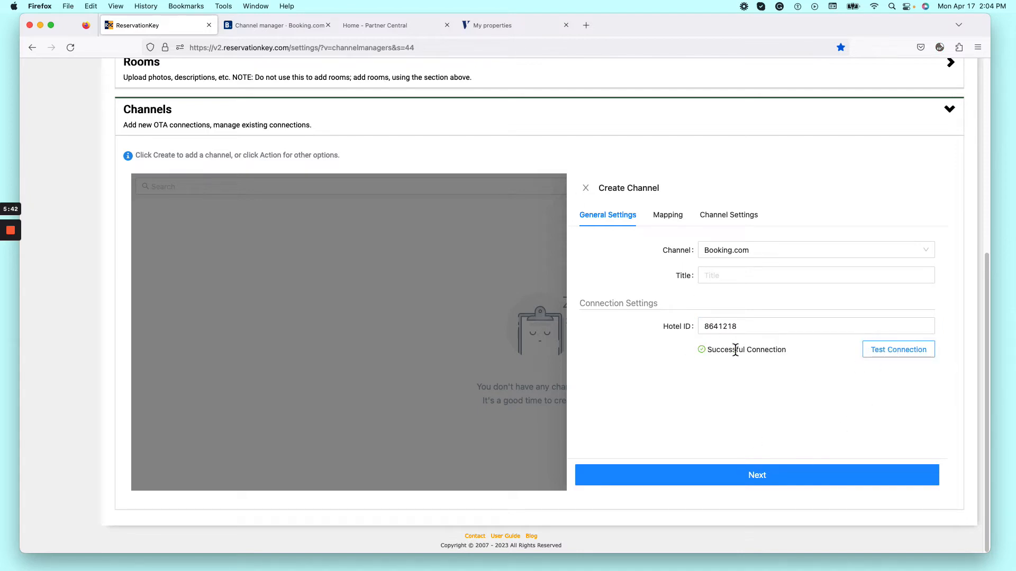
{"action": "left_click", "coordinate": [757, 475]}
{"action": "left_click", "coordinate": [781, 470]}
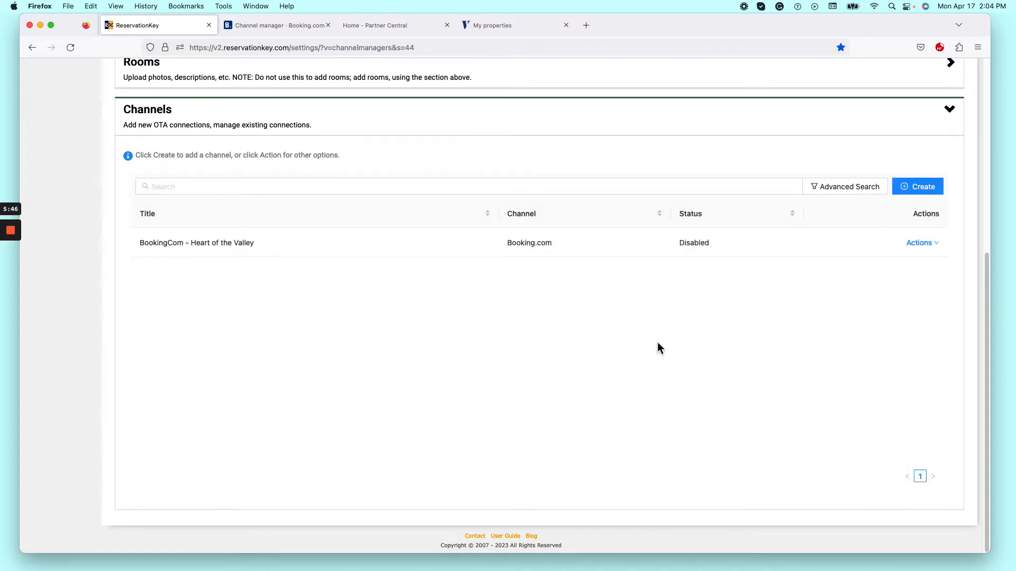
- Edit the saved Booking.com channel's mapping, linking Standard King Room to Standard King Room and its Standard Rate to King Room for 2 guests
{"action": "left_click", "coordinate": [937, 244]}
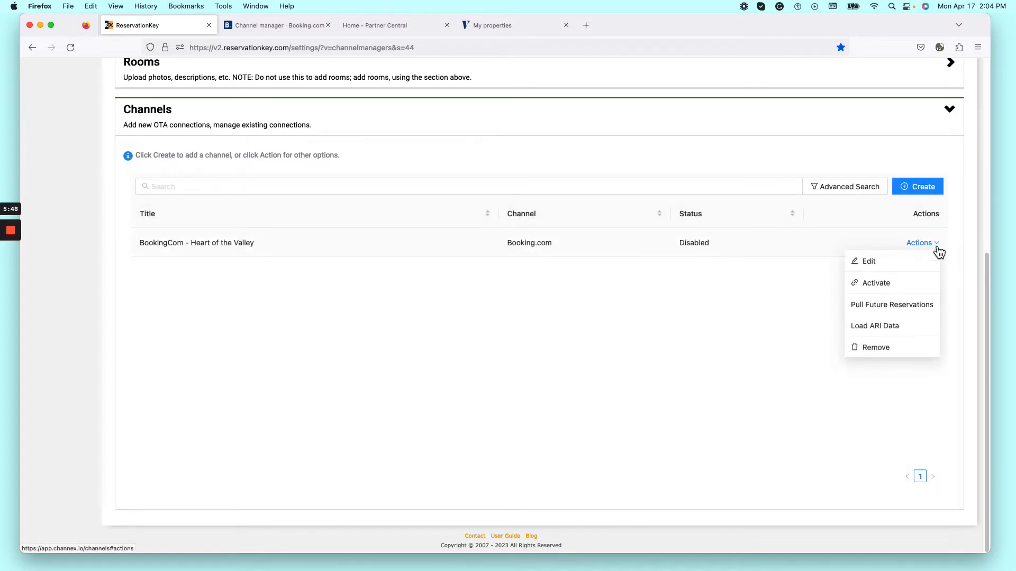
{"action": "left_click", "coordinate": [873, 263]}
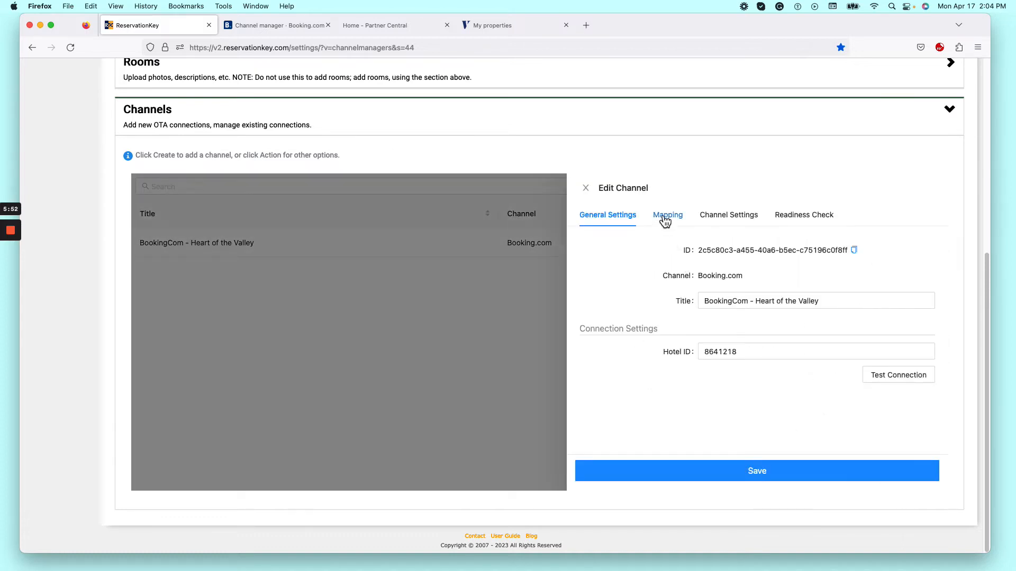
{"action": "left_click", "coordinate": [665, 221]}
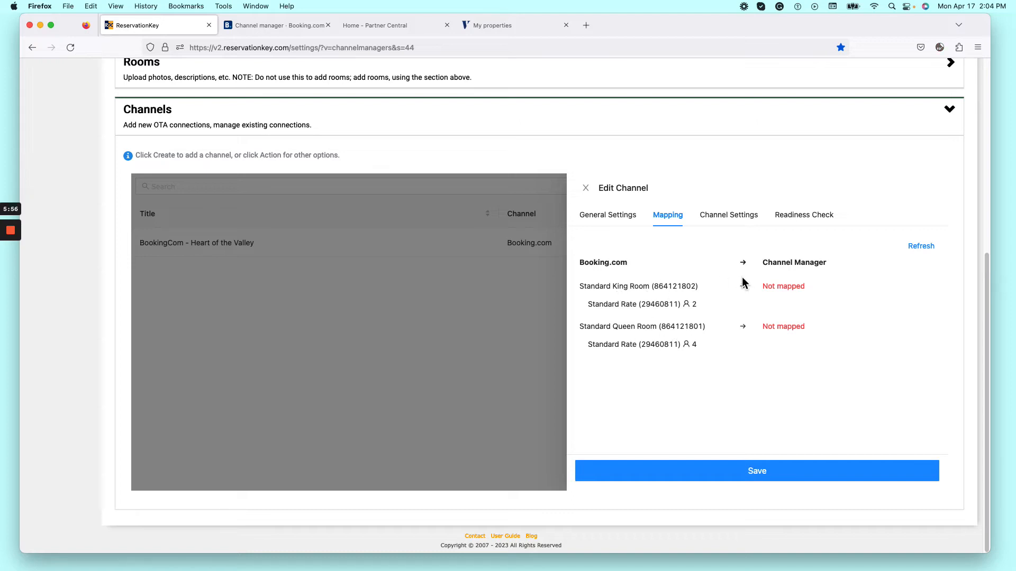
{"action": "left_click", "coordinate": [792, 287]}
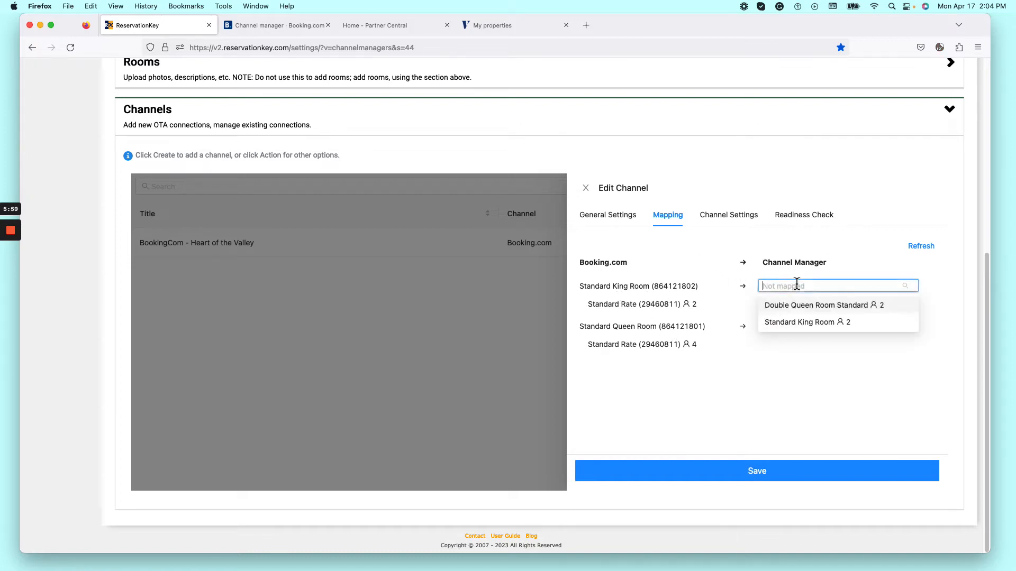
{"action": "left_click", "coordinate": [825, 323]}
{"action": "left_click", "coordinate": [783, 305]}
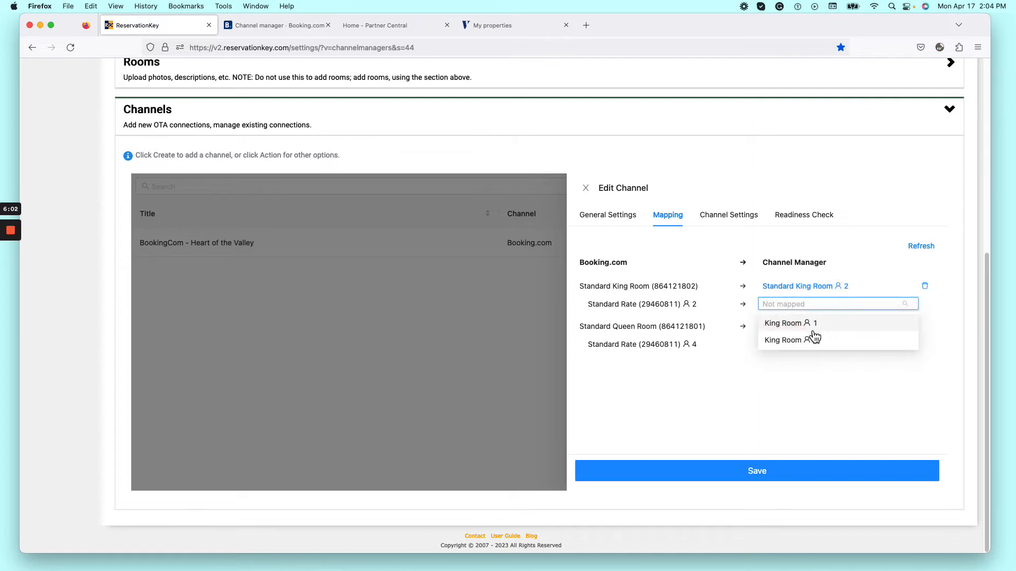
{"action": "left_click", "coordinate": [786, 341]}
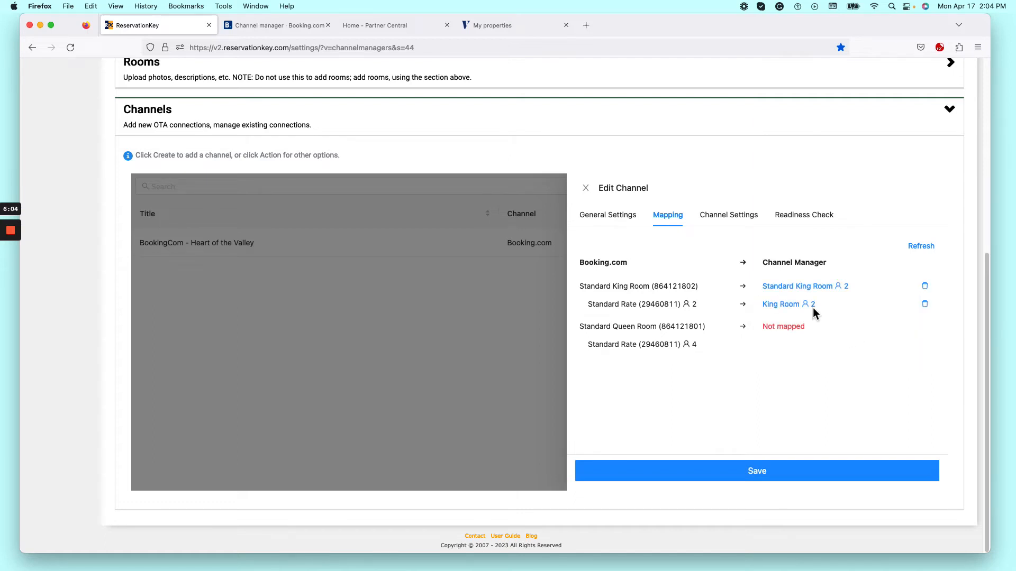
- Map Standard Queen Room to Double Queen Room Standard and its rate to Standard Double Queen room for 2 guests, and save the mapping
{"action": "left_click", "coordinate": [793, 328]}
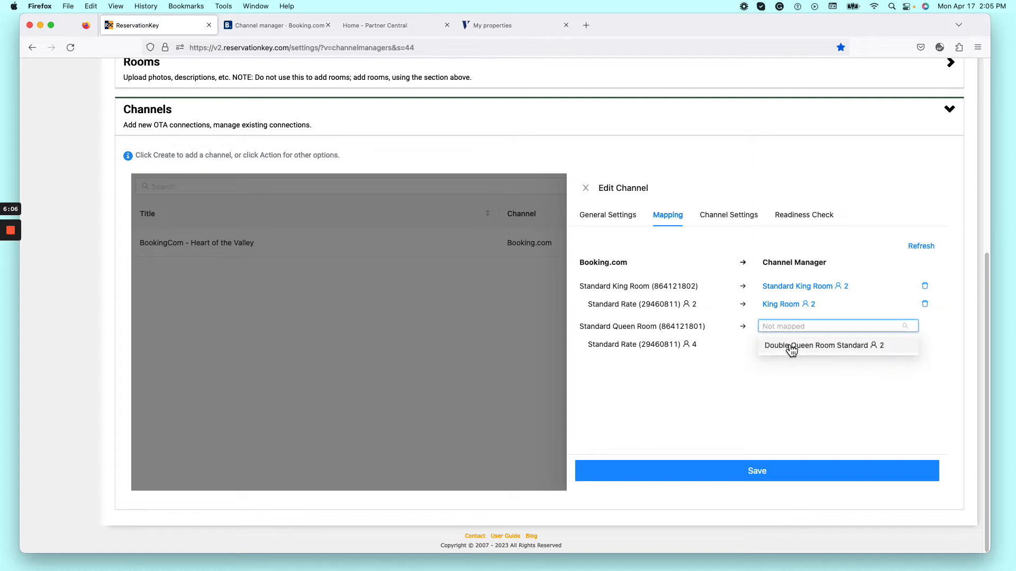
{"action": "left_click", "coordinate": [791, 349]}
{"action": "left_click", "coordinate": [792, 345]}
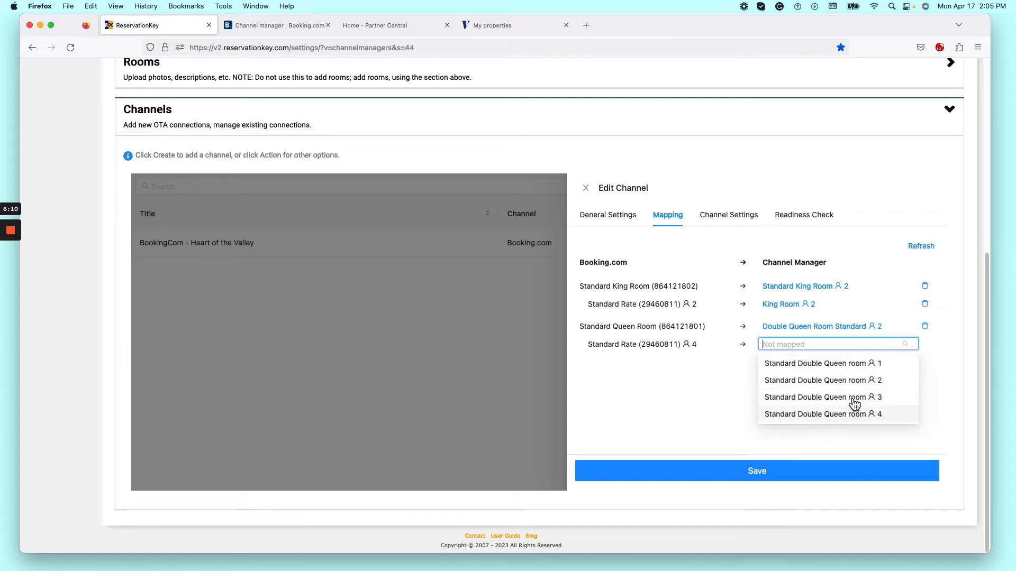
{"action": "left_click", "coordinate": [849, 381]}
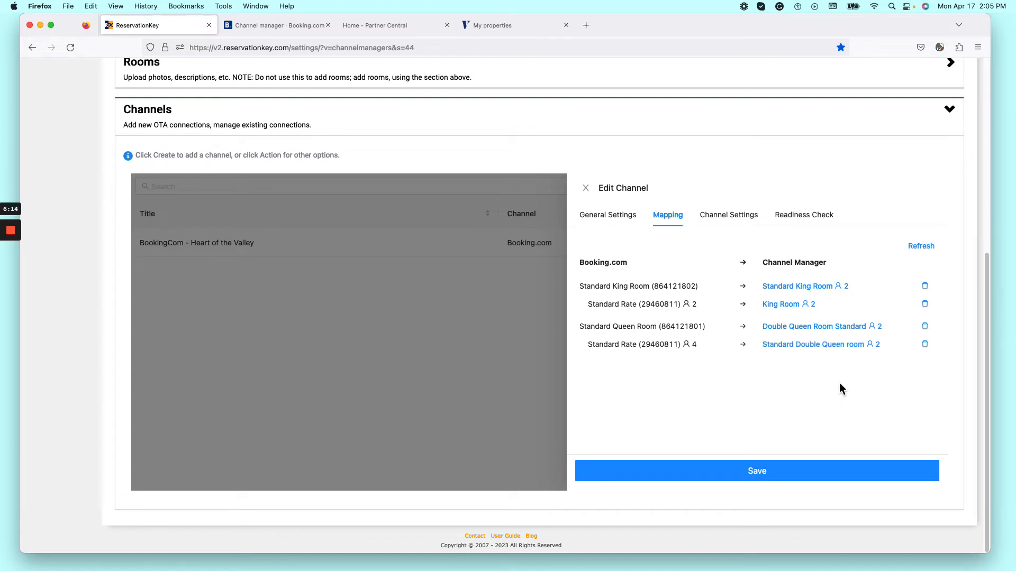
{"action": "left_click", "coordinate": [753, 476]}
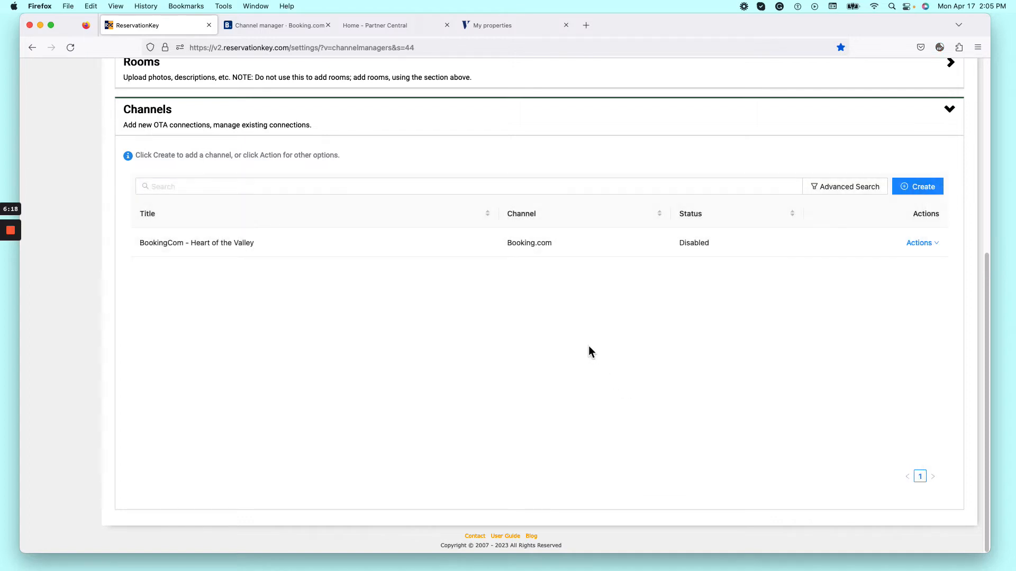
- Activate the BookingCom - Heart of the Valley channel and schedule a full sync for it
{"action": "left_click", "coordinate": [928, 243]}
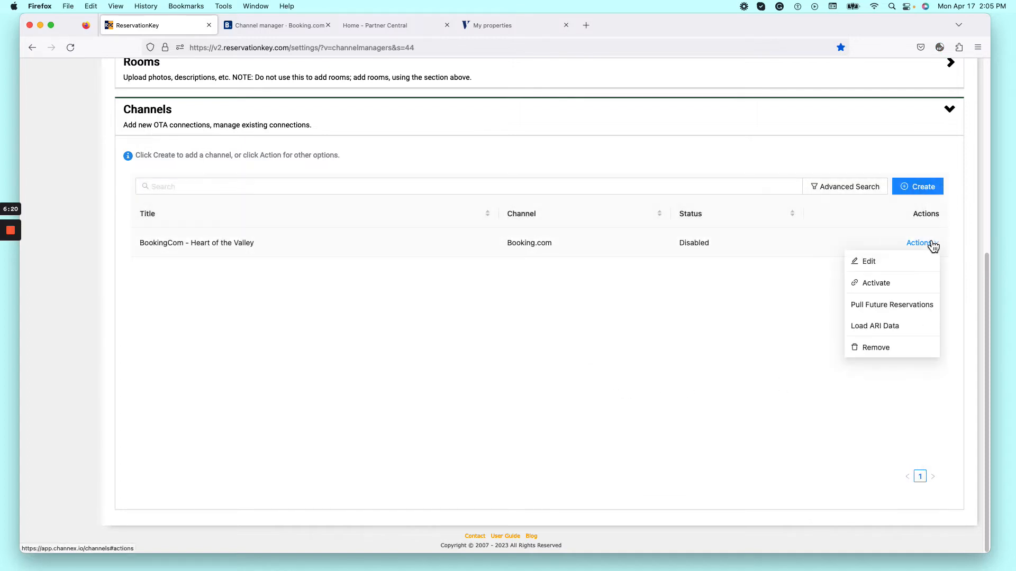
{"action": "left_click", "coordinate": [879, 284]}
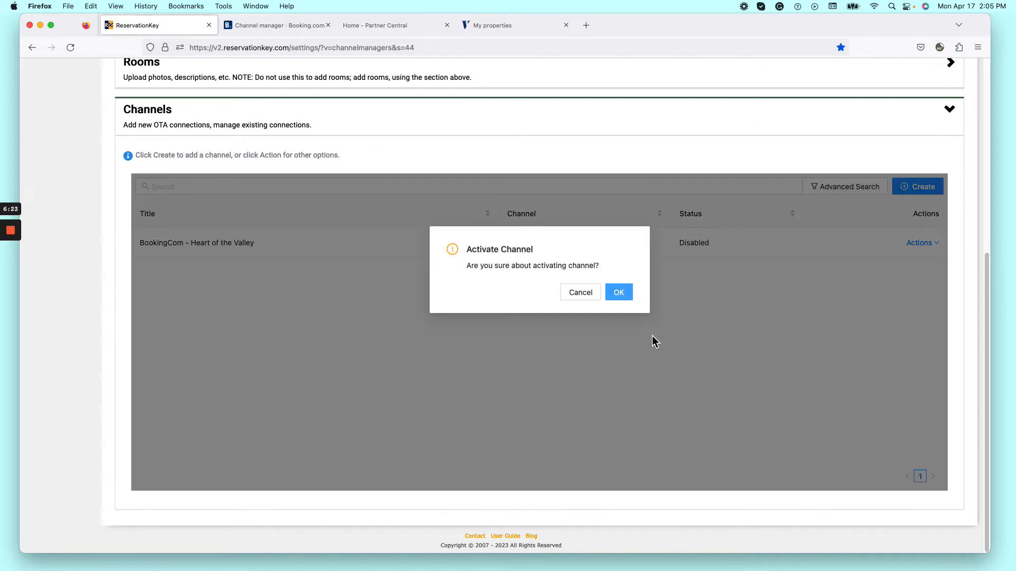
{"action": "left_click", "coordinate": [624, 294]}
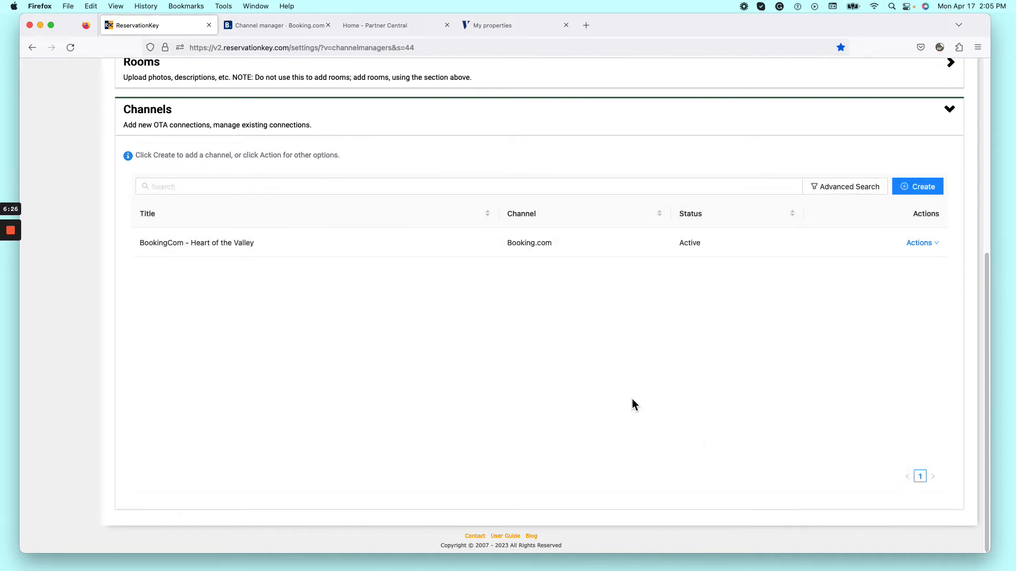
{"action": "left_click", "coordinate": [930, 245]}
{"action": "left_click", "coordinate": [881, 305]}
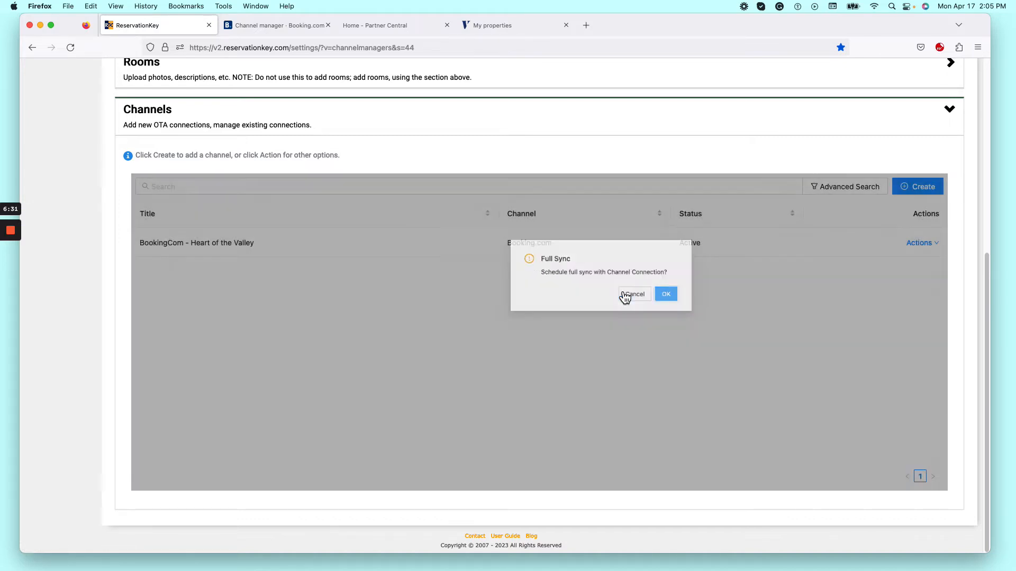
{"action": "left_click", "coordinate": [631, 294]}
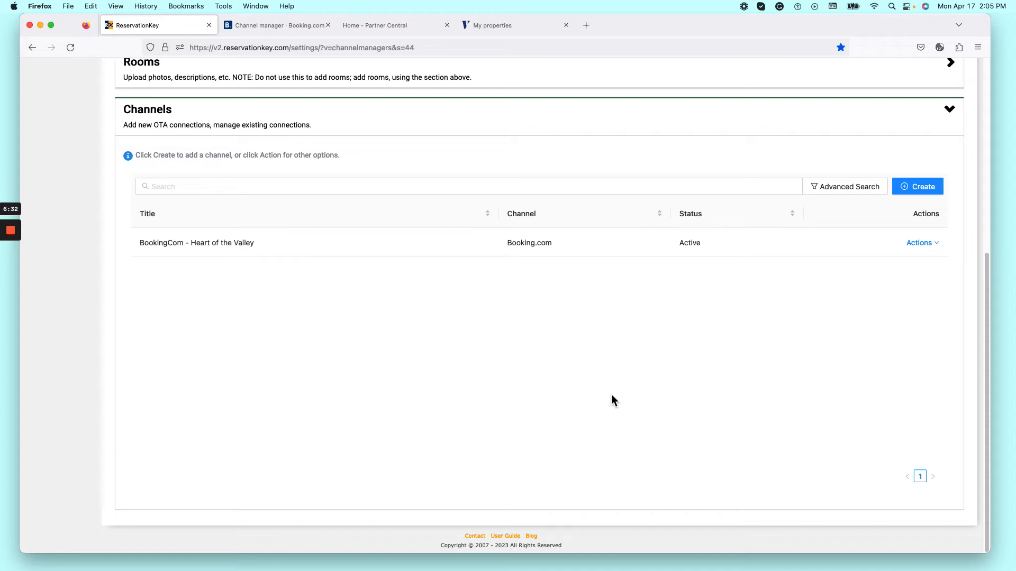
- Start creating another channel for Heart of the Valley and choose Expedia as the channel
{"action": "left_click", "coordinate": [941, 189]}
{"action": "left_click", "coordinate": [730, 250]}
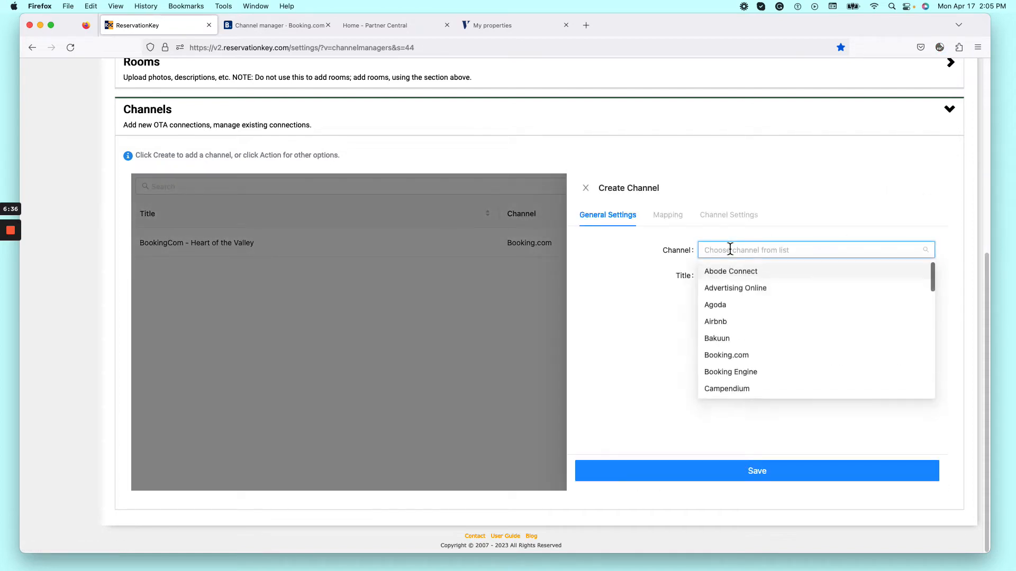
{"action": "left_click", "coordinate": [934, 277]}
{"action": "left_click", "coordinate": [922, 252]}
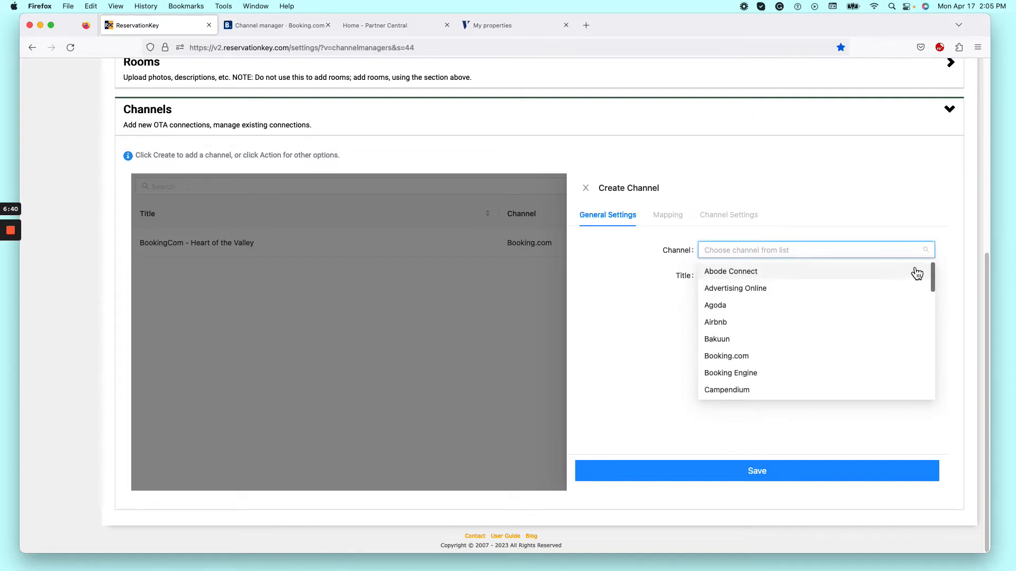
{"action": "left_click_drag", "start_coordinate": [934, 292], "coordinate": [931, 318]}
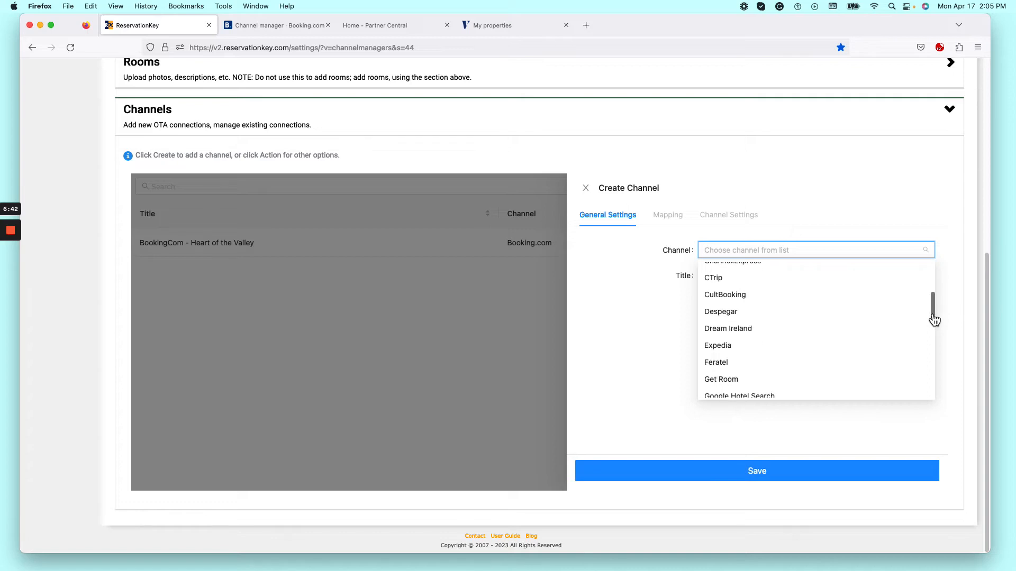
{"action": "left_click", "coordinate": [732, 346]}
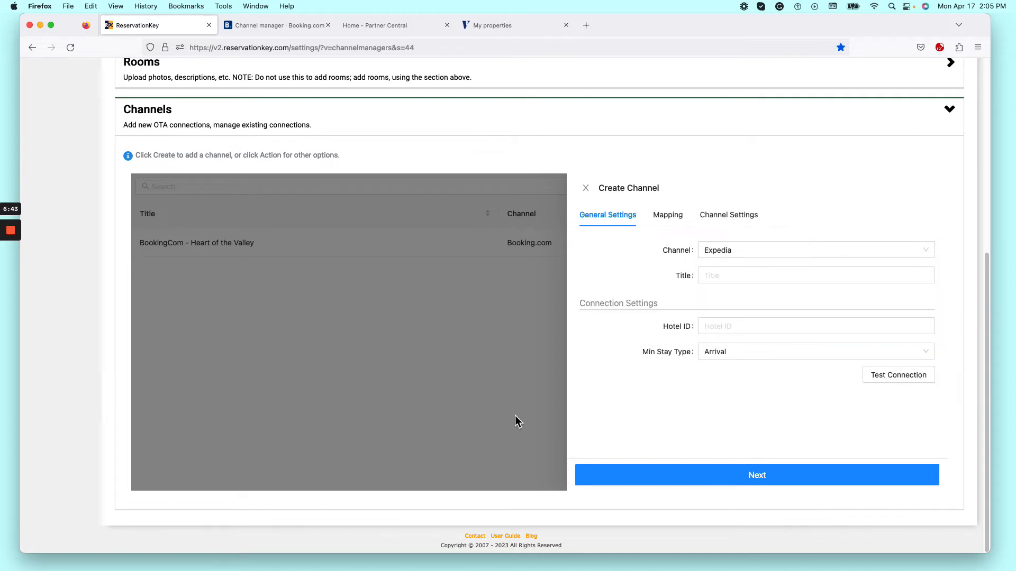
- Switch to Expedia Partner Central and open the property's connectivity settings
{"action": "left_click", "coordinate": [369, 26]}
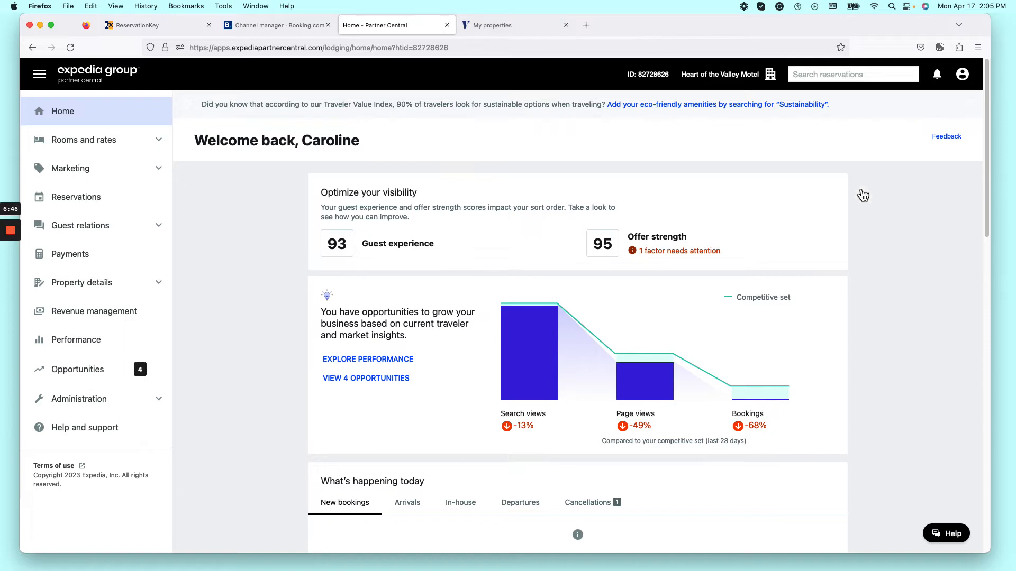
{"action": "left_click", "coordinate": [85, 142]}
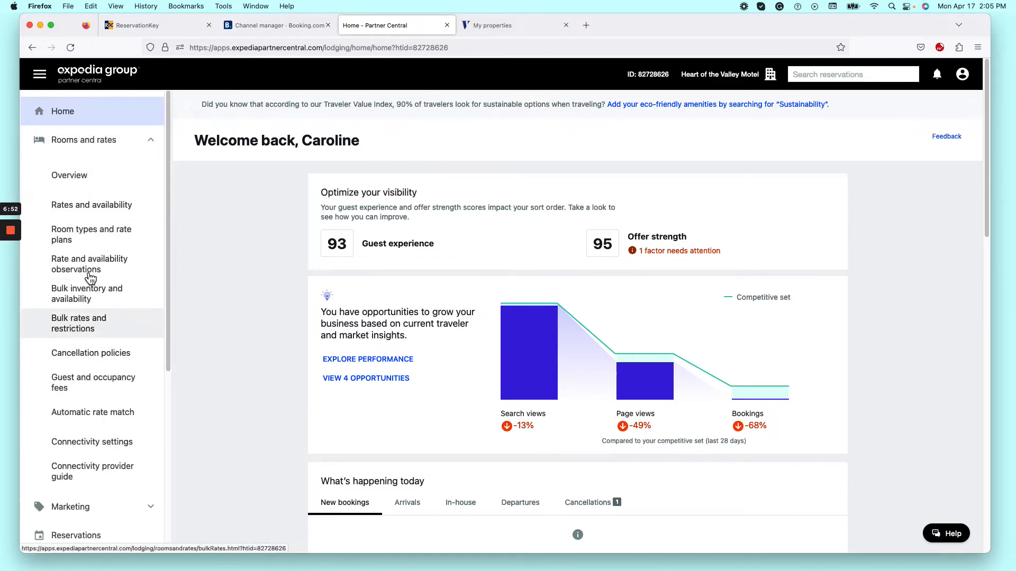
{"action": "left_click", "coordinate": [106, 443]}
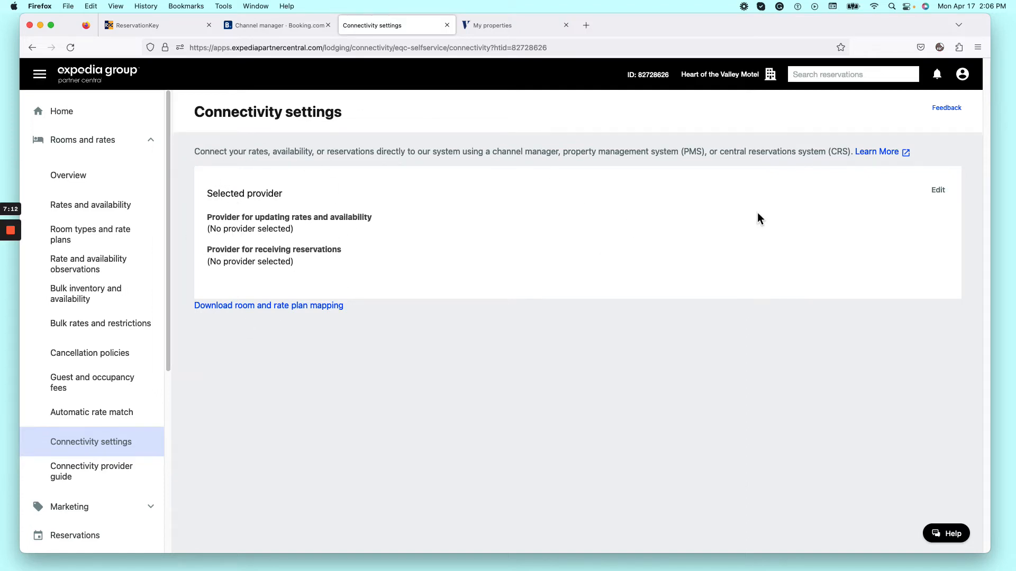
- Edit the selected connectivity provider and set Channex as the provider for updating rates and availability
{"action": "left_click", "coordinate": [934, 194]}
{"action": "left_click", "coordinate": [435, 204]}
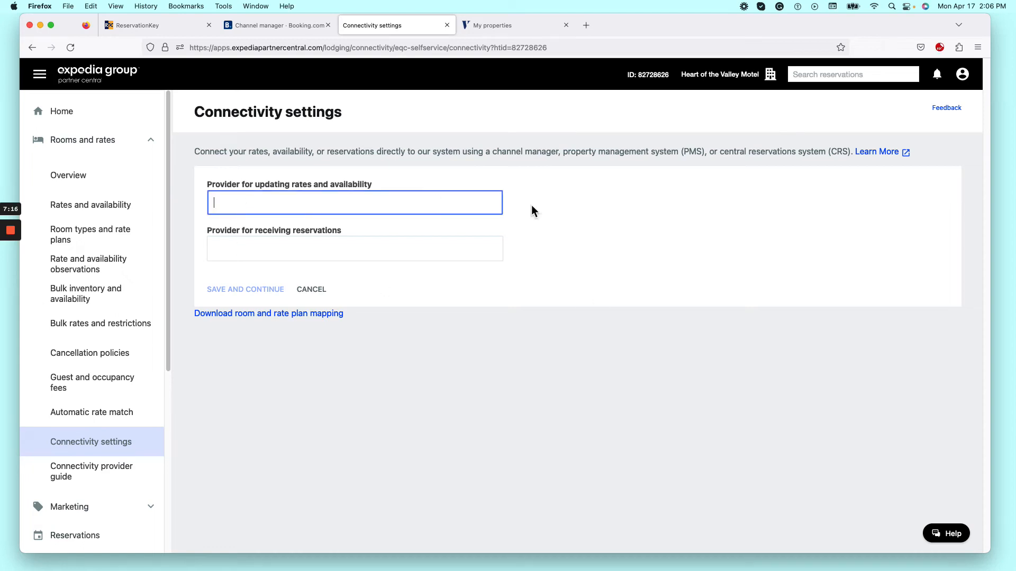
{"action": "type", "text": "Chanex"}
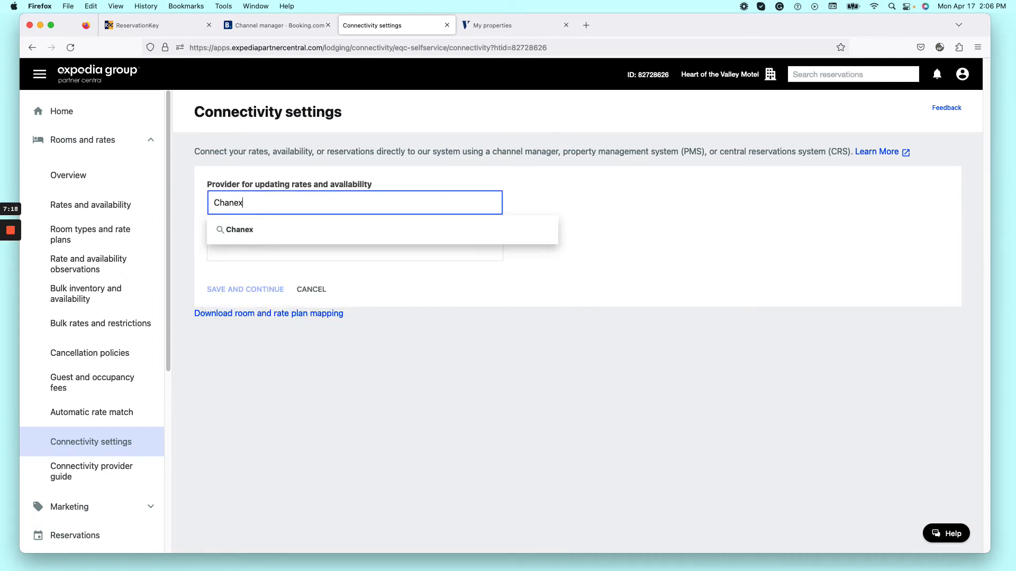
{"action": "key", "text": "BackSpace"}
{"action": "key", "text": "BackSpace"}
{"action": "type", "text": "e"}
{"action": "key", "text": "BackSpace"}
{"action": "type", "text": "nex"}
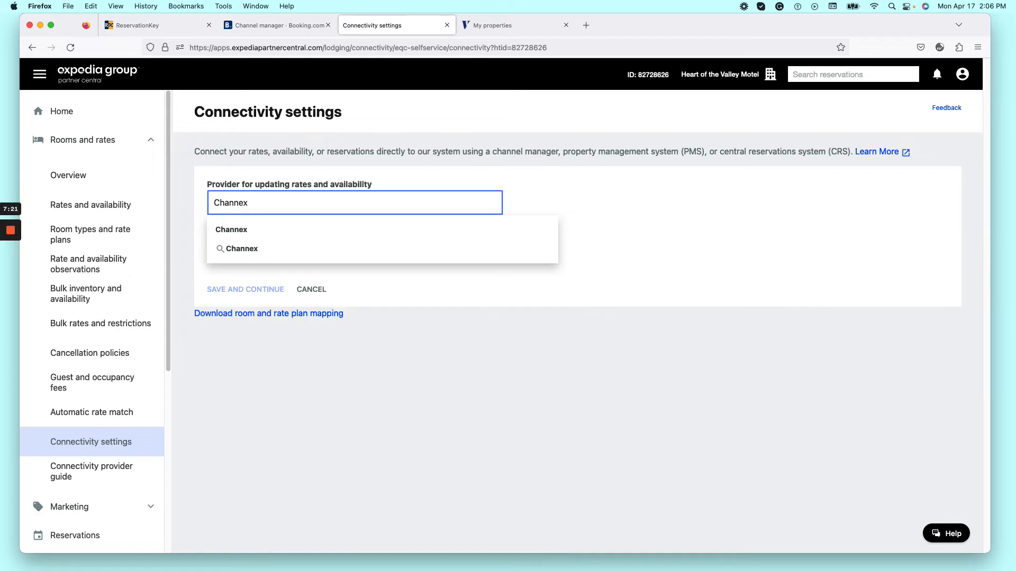
{"action": "left_click", "coordinate": [236, 232]}
- Set Channex as the provider for receiving reservations as well, then save and confirm the connectivity providers
{"action": "left_click", "coordinate": [224, 249]}
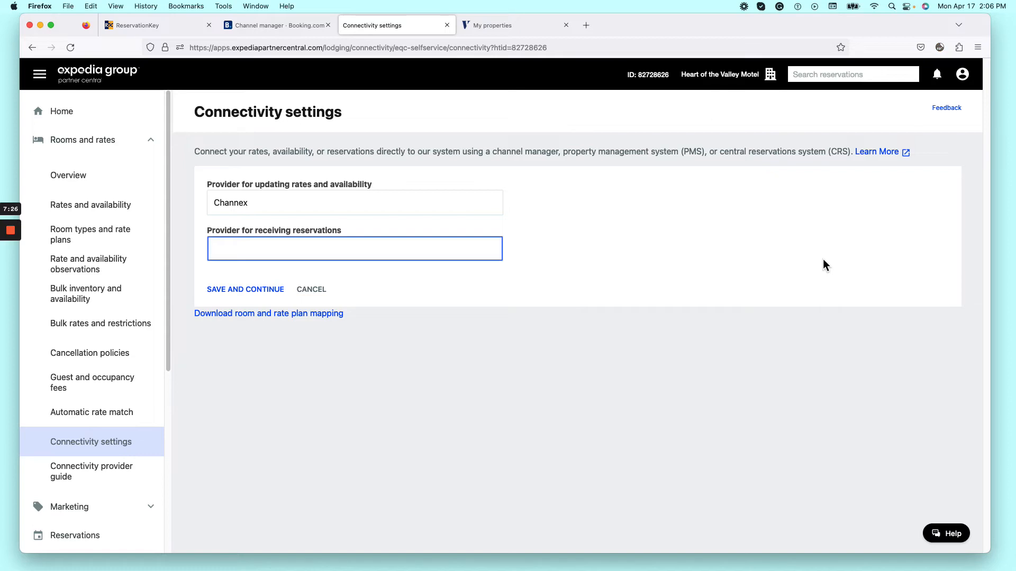
{"action": "type", "text": "Channex"}
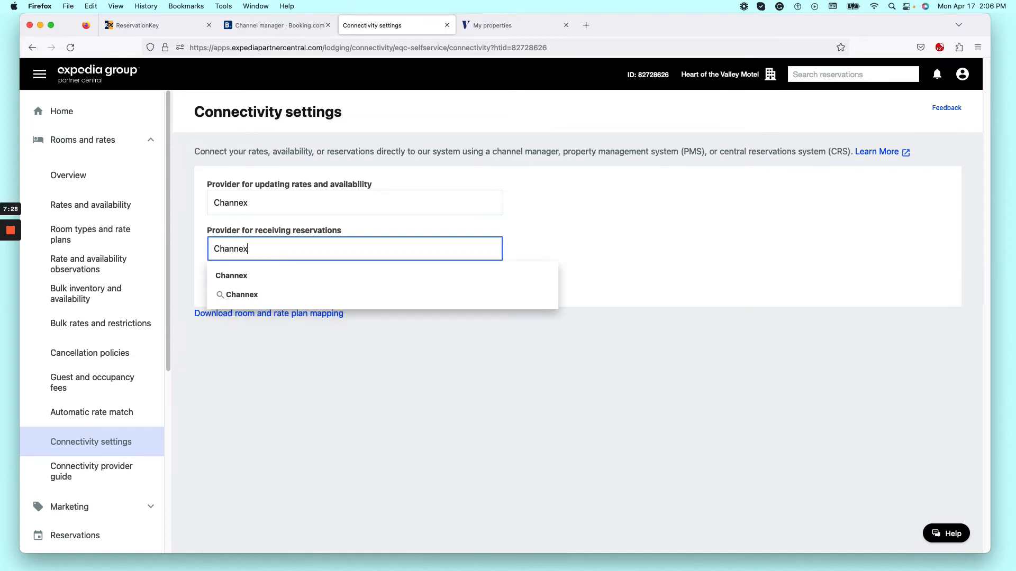
{"action": "left_click", "coordinate": [693, 249]}
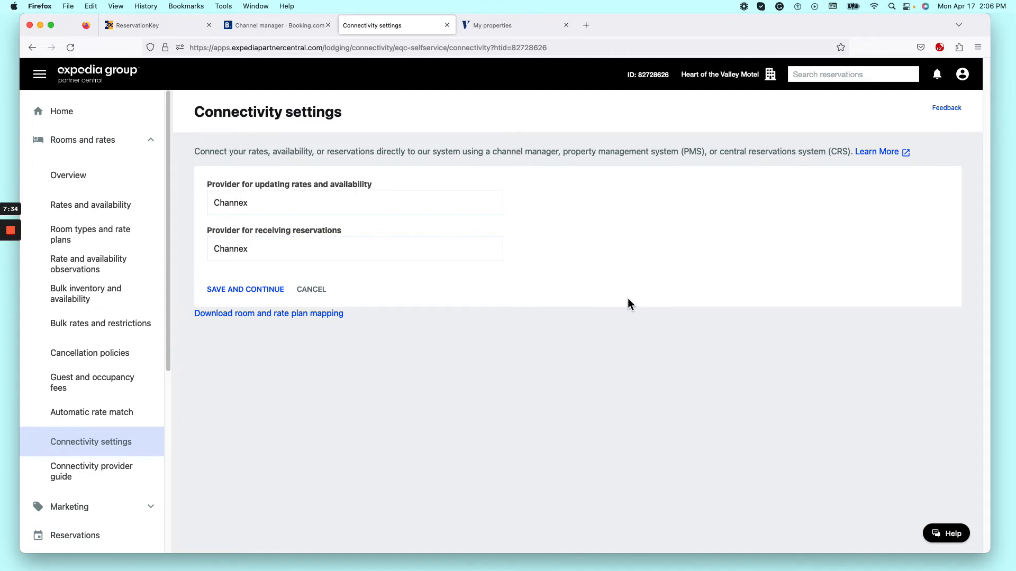
{"action": "left_click", "coordinate": [242, 290]}
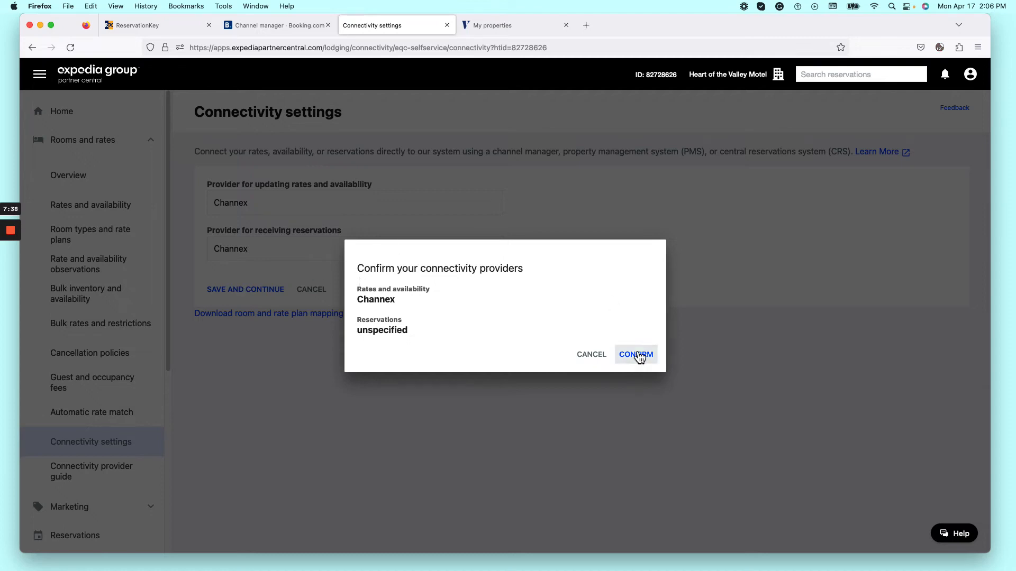
{"action": "left_click", "coordinate": [592, 354]}
{"action": "left_click", "coordinate": [267, 248]}
{"action": "left_click", "coordinate": [235, 275]}
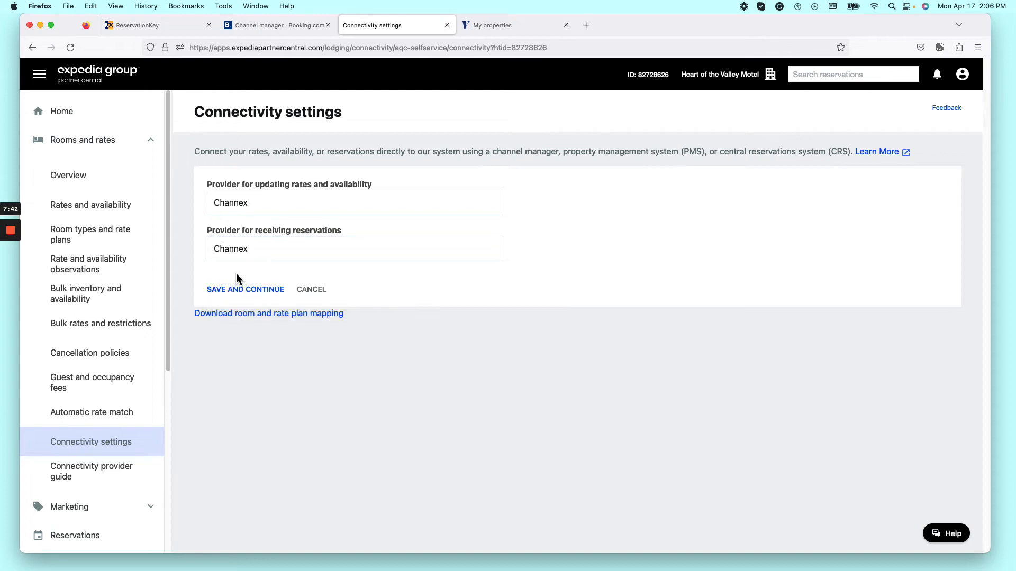
{"action": "left_click", "coordinate": [245, 290]}
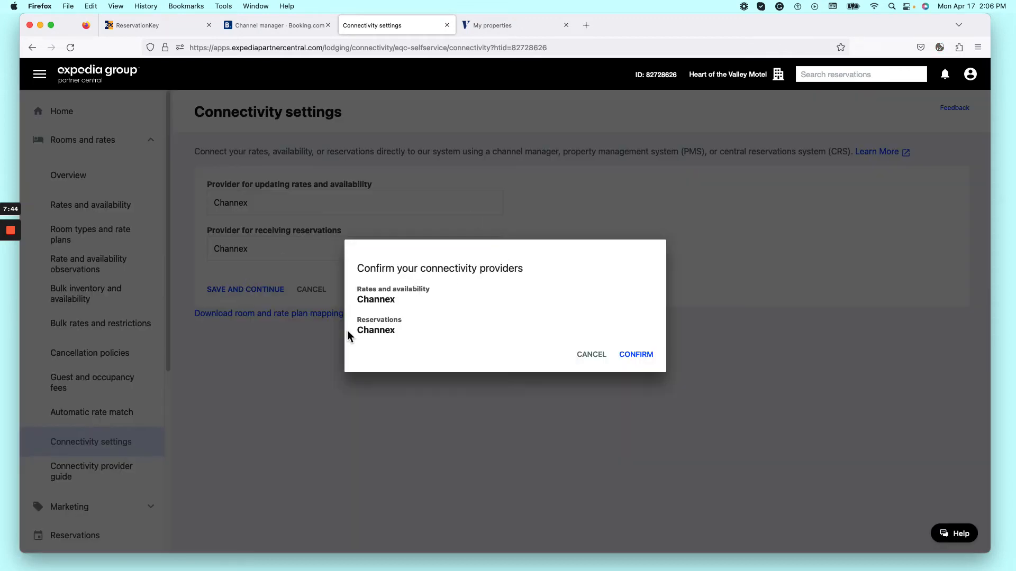
{"action": "left_click", "coordinate": [647, 357]}
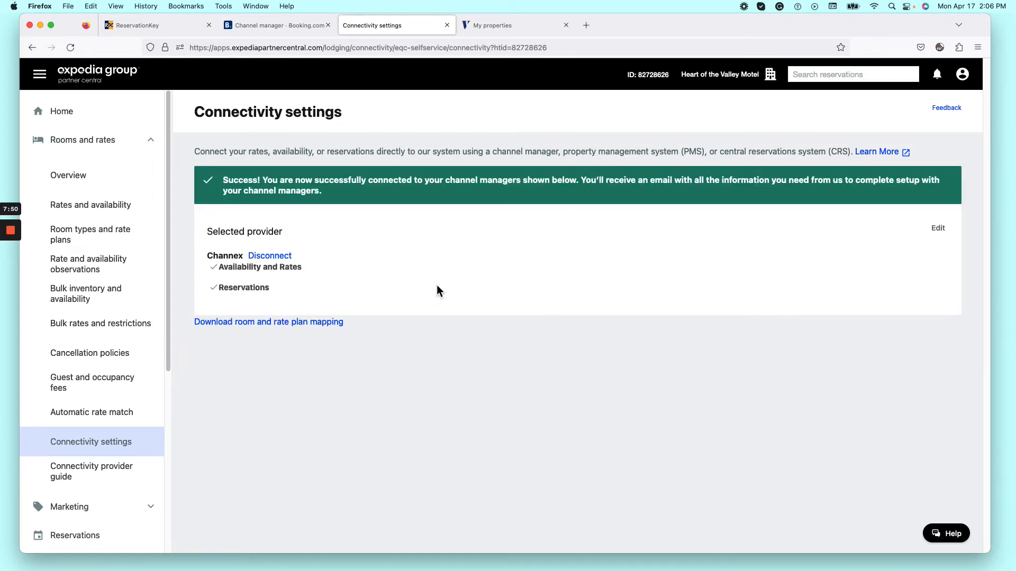
- Copy the Expedia property ID into the new ReservationKey channel's Hotel ID, test the connection and proceed to mapping
{"action": "left_click_drag", "start_coordinate": [640, 76], "coordinate": [639, 78]}
{"action": "right_click", "coordinate": [646, 75]}
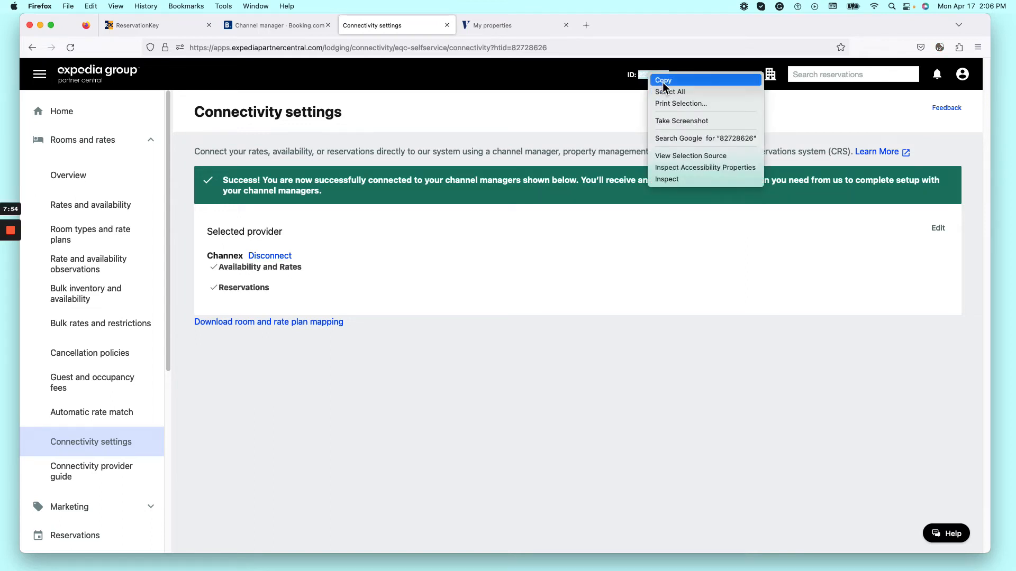
{"action": "left_click", "coordinate": [659, 81]}
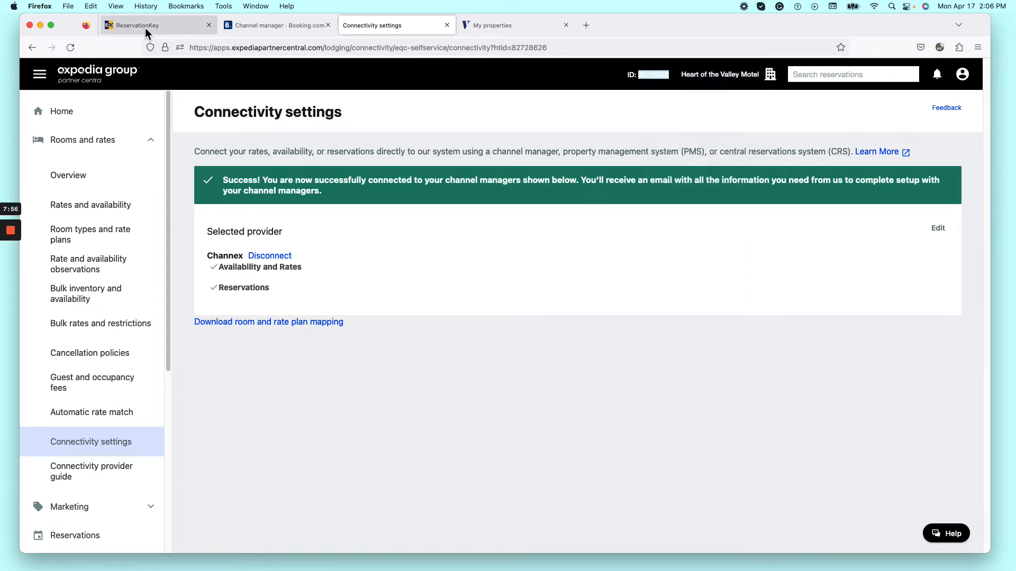
{"action": "left_click", "coordinate": [146, 28]}
{"action": "left_click", "coordinate": [709, 328]}
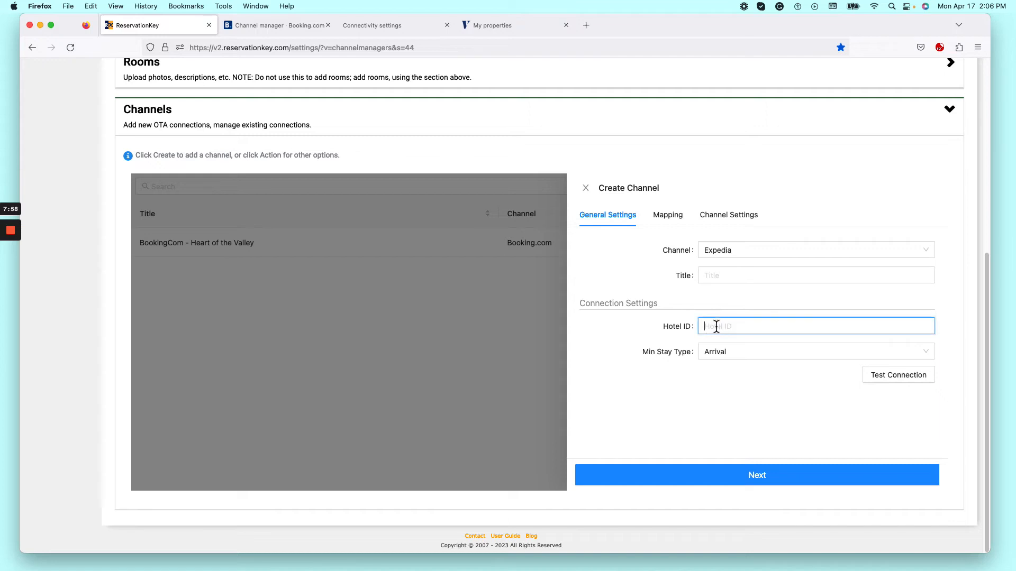
{"action": "right_click", "coordinate": [709, 328]}
{"action": "left_click", "coordinate": [731, 385]}
{"action": "left_click", "coordinate": [893, 375]}
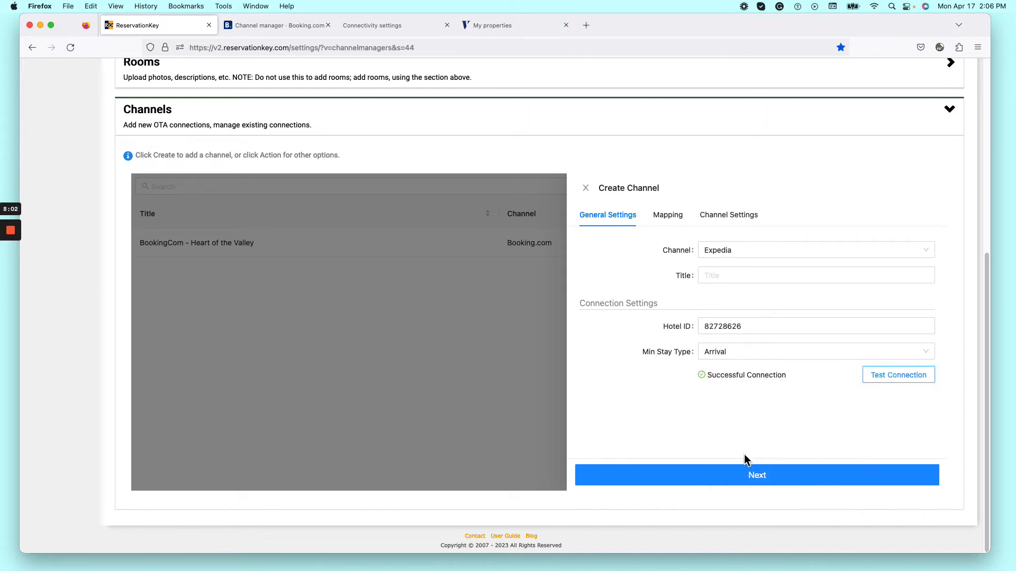
{"action": "left_click", "coordinate": [747, 485]}
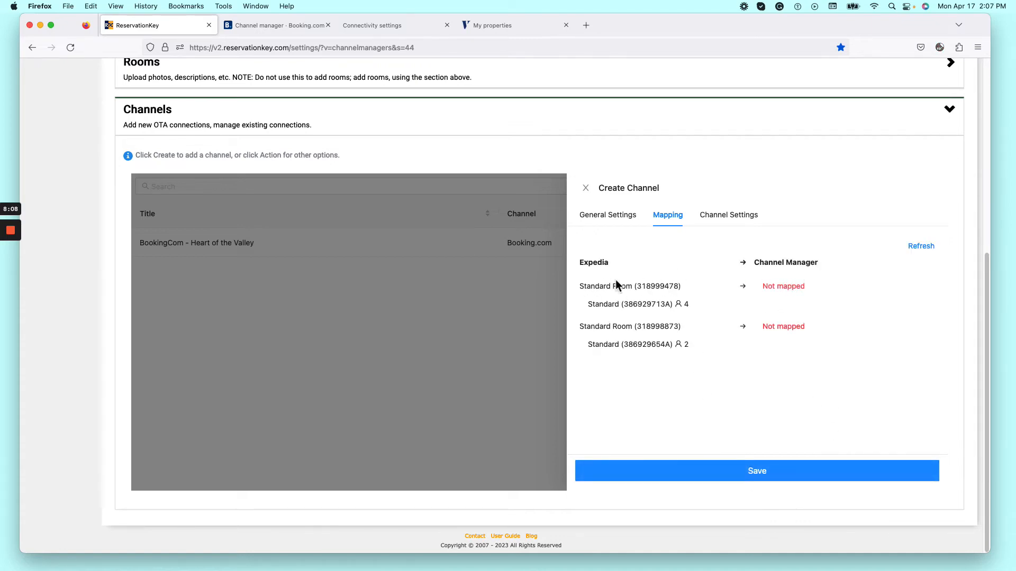
- Compare the two identically named Standard Rooms with Expedia Partner Central's room types, checking their room IDs and bed types
{"action": "left_click_drag", "start_coordinate": [630, 286], "coordinate": [579, 287]}
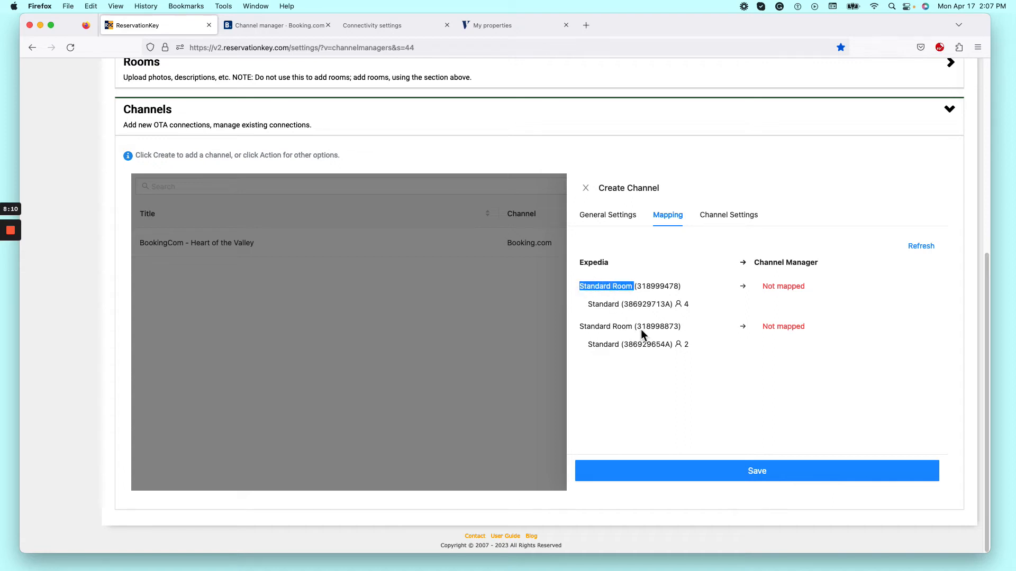
{"action": "left_click_drag", "start_coordinate": [630, 327], "coordinate": [580, 326]}
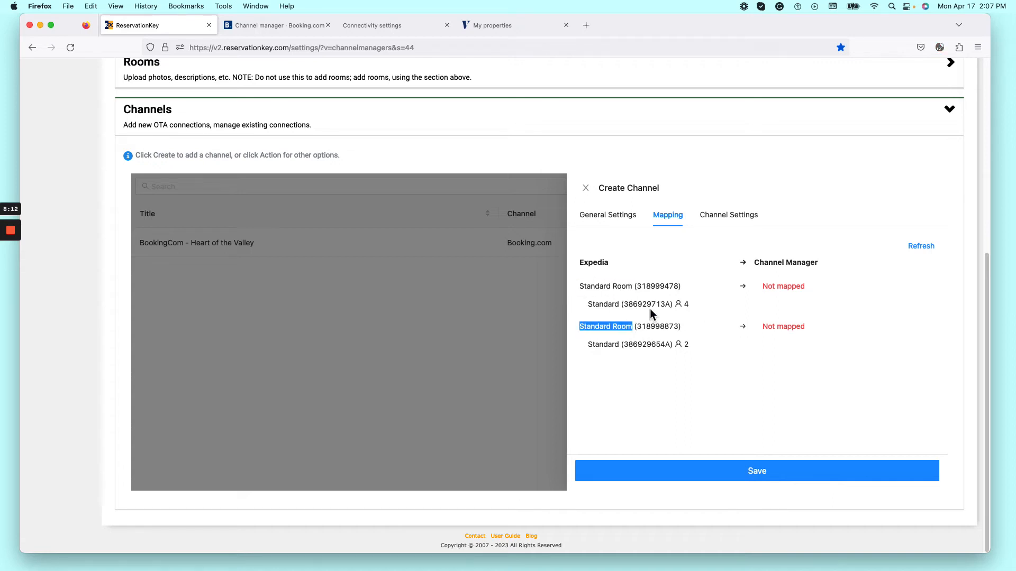
{"action": "left_click", "coordinate": [672, 309]}
{"action": "left_click", "coordinate": [390, 25]}
{"action": "left_click", "coordinate": [86, 233]}
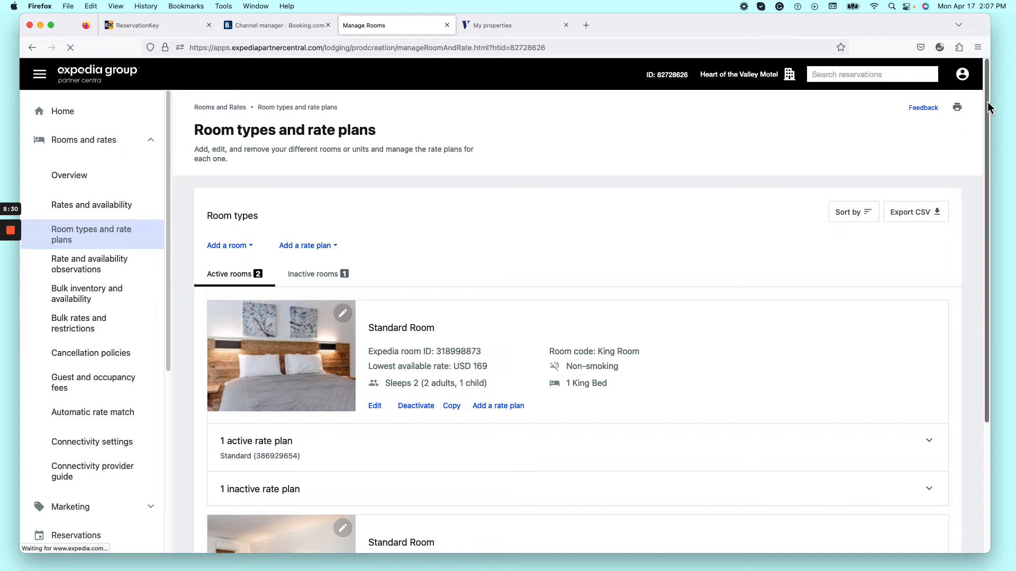
{"action": "scroll", "coordinate": [985, 129], "scroll_direction": "down", "scroll_amount": 1}
{"action": "scroll", "coordinate": [985, 129], "scroll_direction": "down", "scroll_amount": 3}
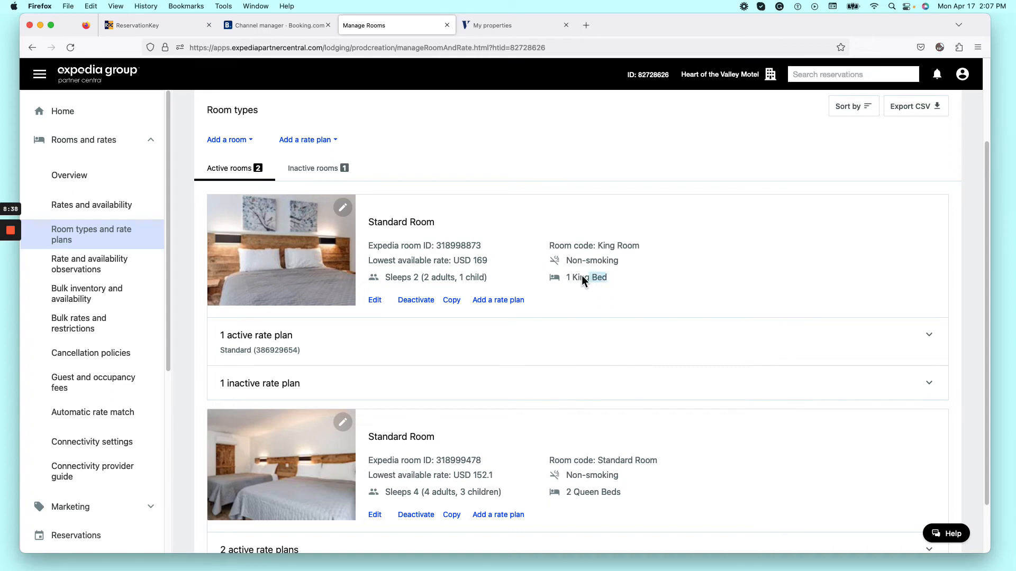
{"action": "left_click", "coordinate": [610, 492]}
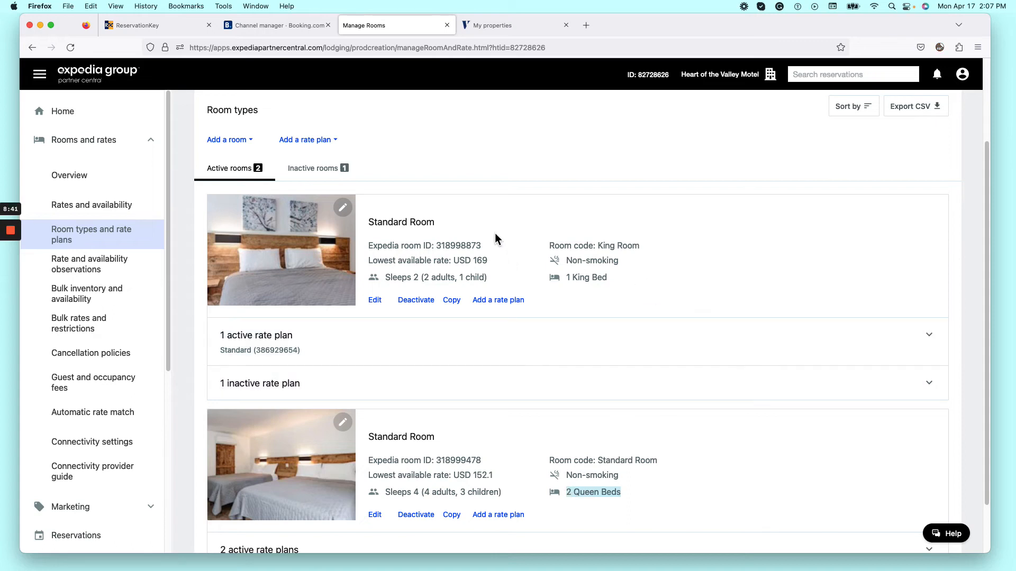
{"action": "left_click", "coordinate": [435, 247]}
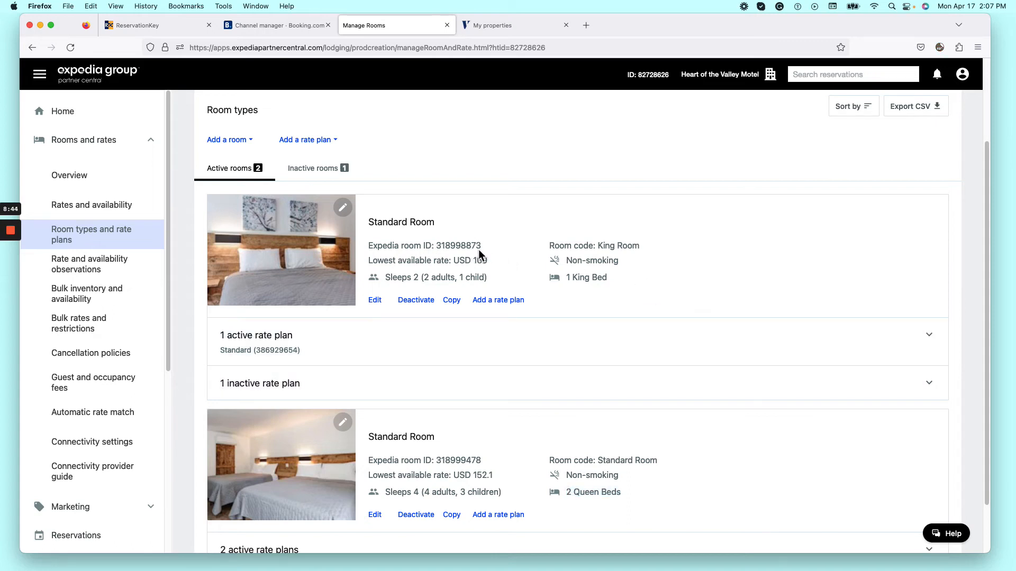
- In ReservationKey, map Expedia's Standard Room (318998873) to Standard King Room and its Standard rate to the two-person King Room rate
{"action": "left_click", "coordinate": [165, 25]}
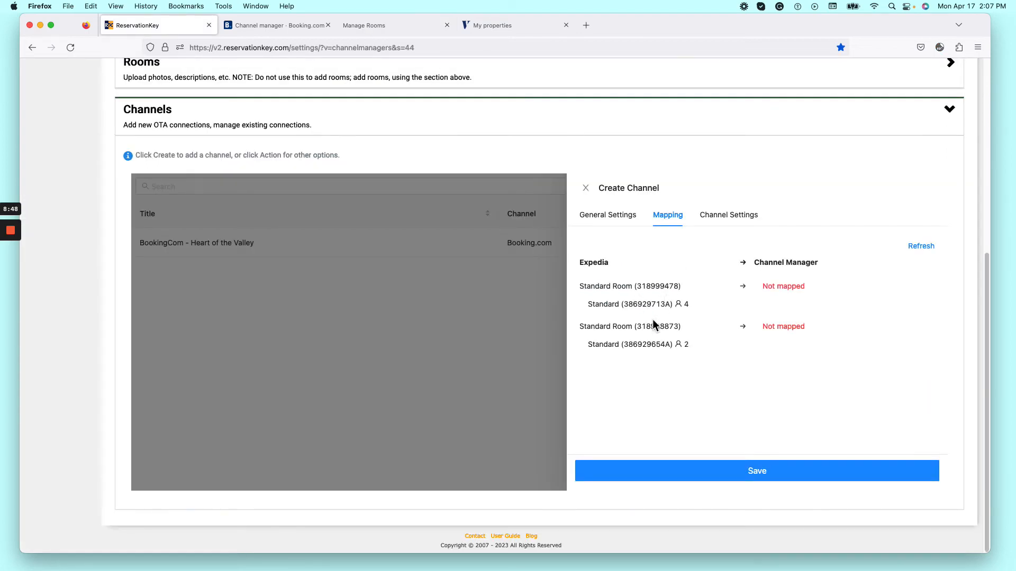
{"action": "left_click", "coordinate": [763, 332]}
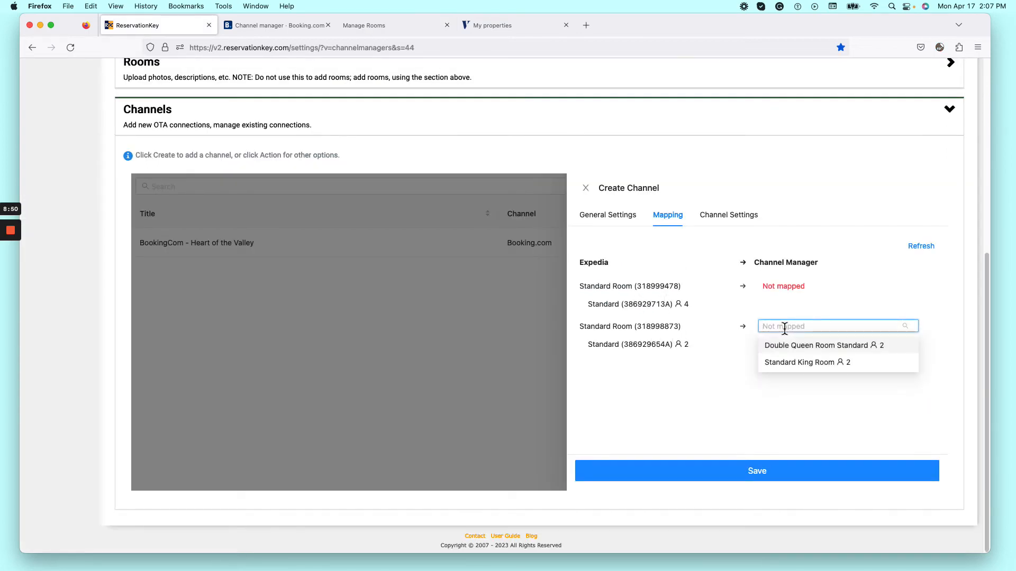
{"action": "left_click", "coordinate": [799, 364]}
{"action": "left_click", "coordinate": [784, 345]}
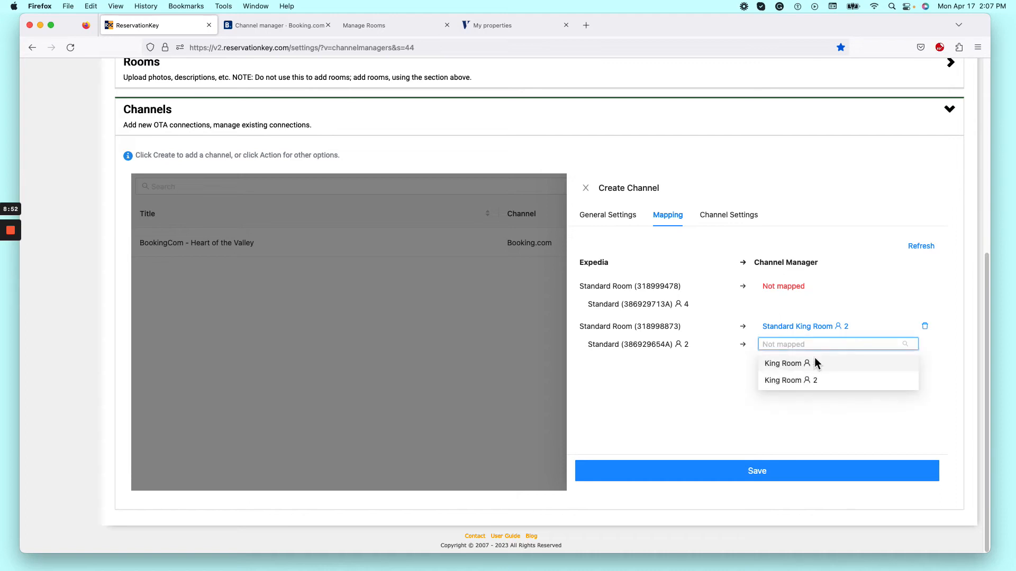
{"action": "left_click", "coordinate": [767, 381]}
- Map Standard Room (318999478) to Double Queen Room Standard and its rate to the two-person Standard Double Queen room, then save the channel
{"action": "left_click", "coordinate": [792, 289]}
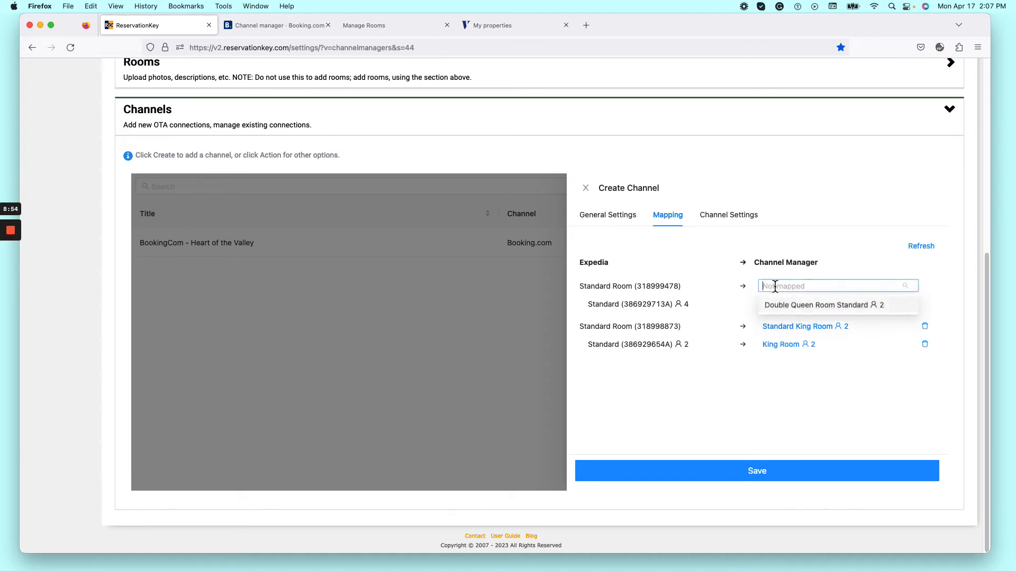
{"action": "left_click", "coordinate": [791, 310]}
{"action": "left_click", "coordinate": [800, 303]}
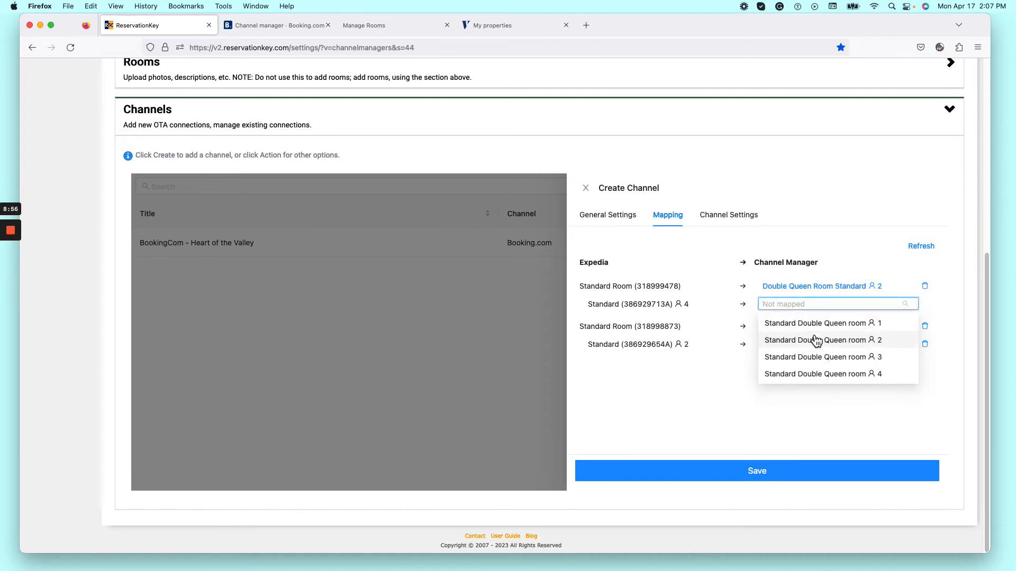
{"action": "left_click", "coordinate": [833, 341]}
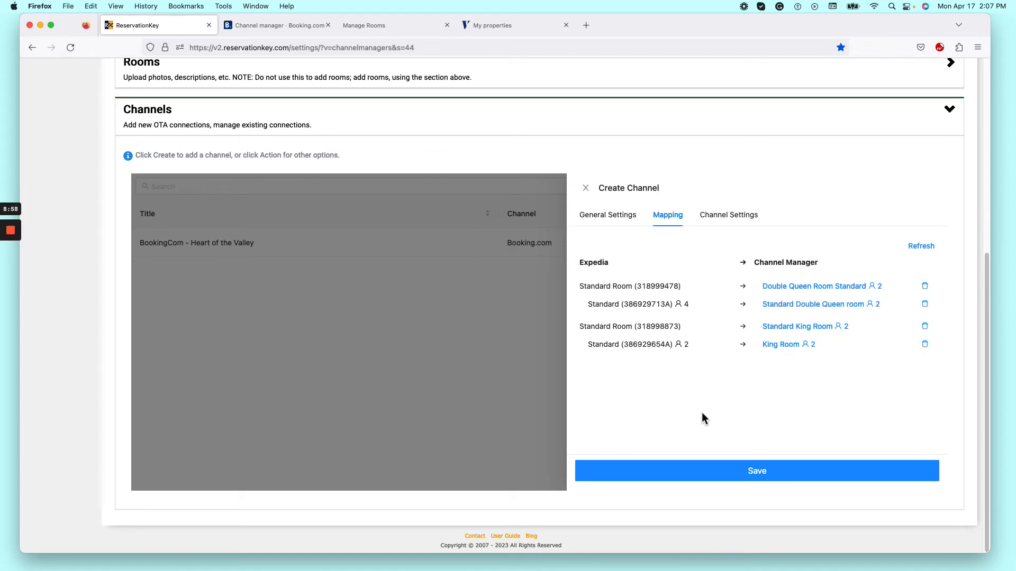
{"action": "left_click", "coordinate": [761, 472]}
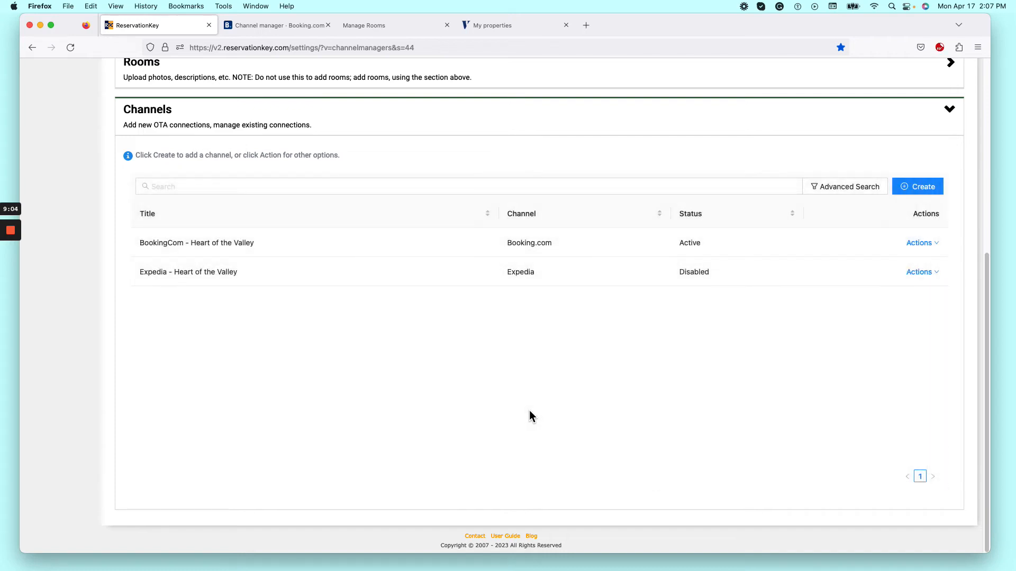
- Activate the Expedia - Heart of the Valley channel and schedule a full sync for it
{"action": "left_click", "coordinate": [932, 272]}
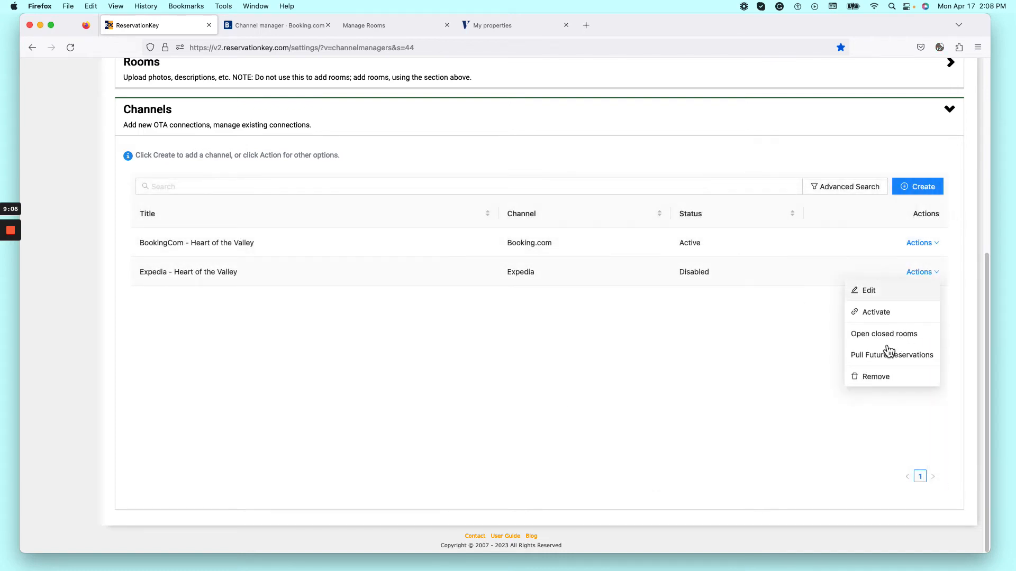
{"action": "left_click", "coordinate": [887, 313]}
{"action": "left_click", "coordinate": [617, 291]}
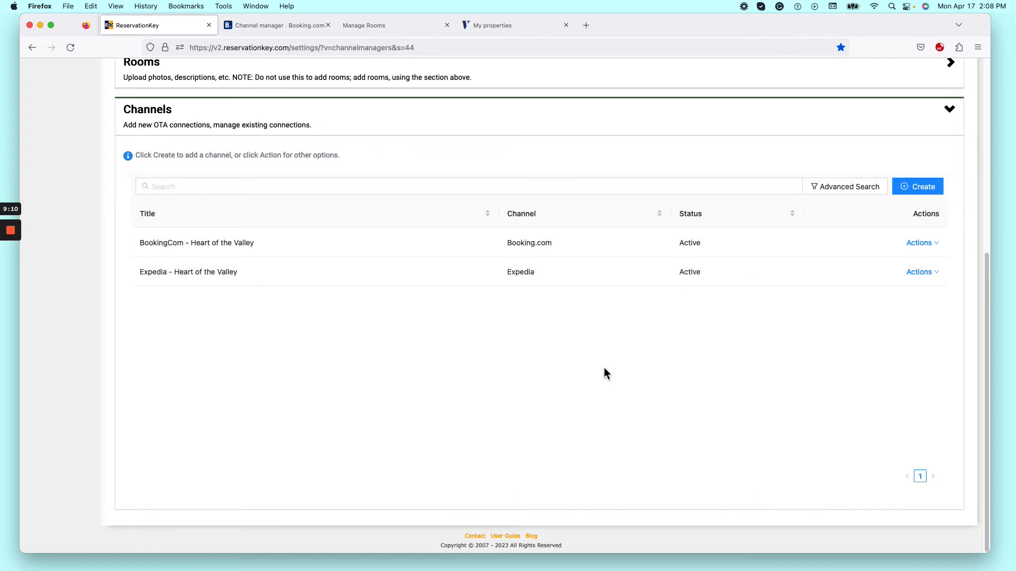
{"action": "left_click", "coordinate": [931, 273]}
{"action": "left_click", "coordinate": [891, 334]}
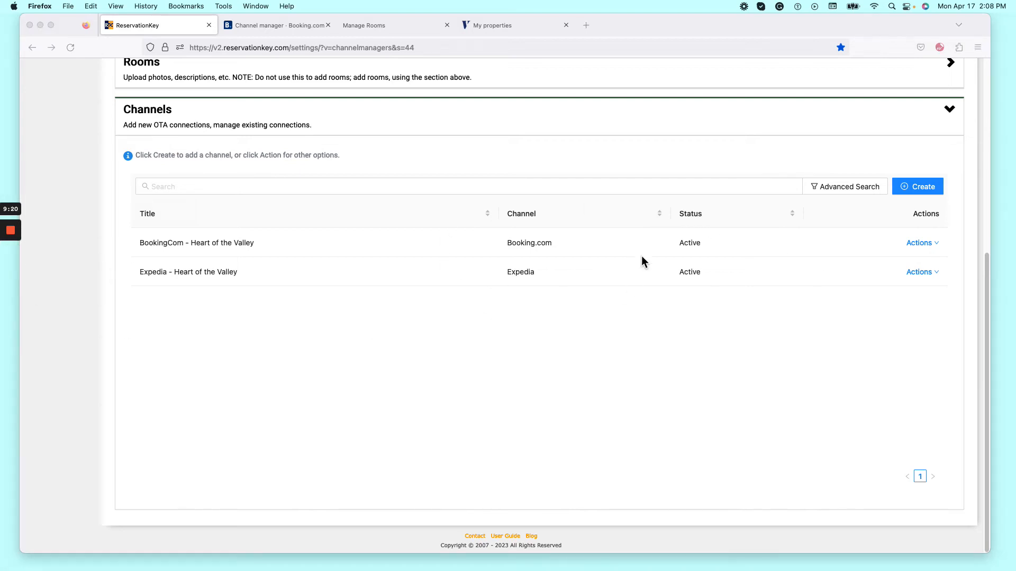
{"action": "left_click", "coordinate": [836, 377]}
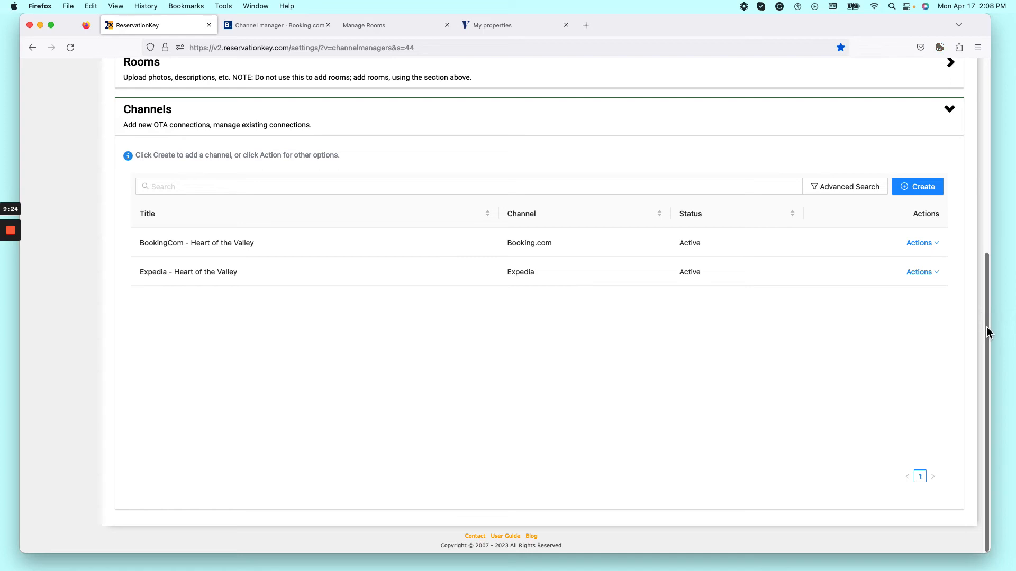
- Open the channel manager's inventory and show the channels connected to the two-person Standard Double Queen room rate
{"action": "left_click_drag", "start_coordinate": [987, 334], "coordinate": [985, 325]}
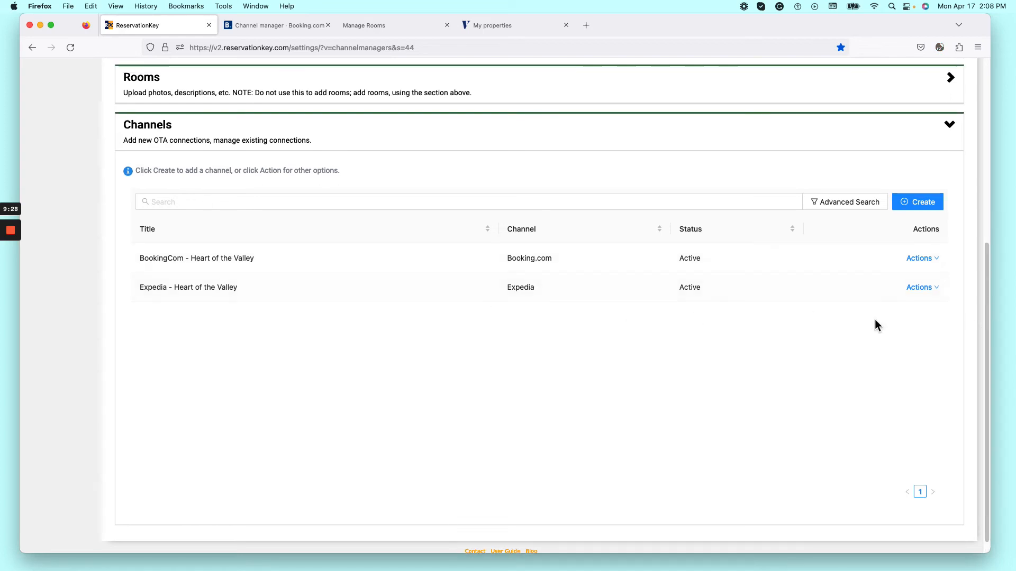
{"action": "left_click_drag", "start_coordinate": [987, 326], "coordinate": [986, 59]}
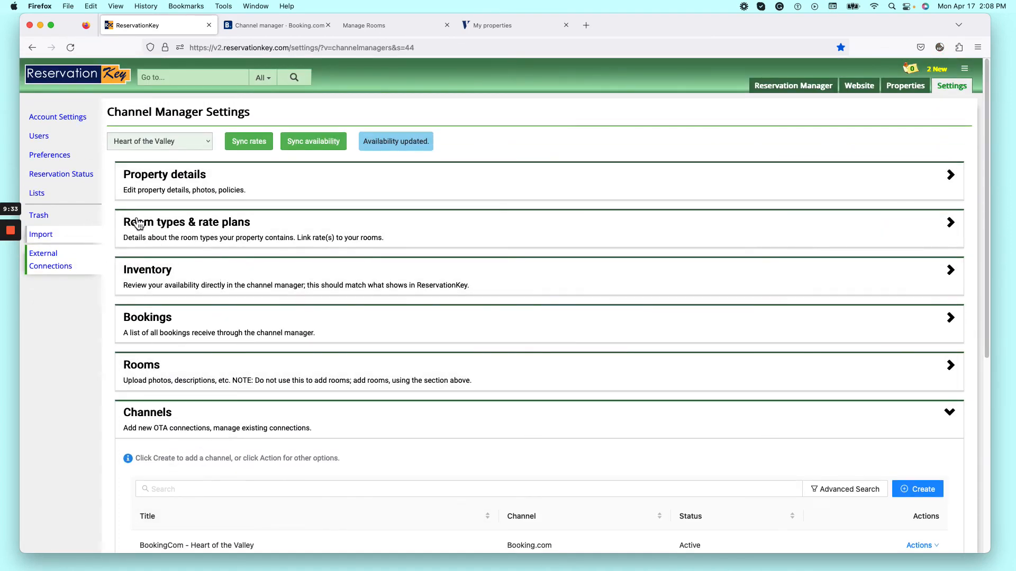
{"action": "left_click", "coordinate": [147, 271]}
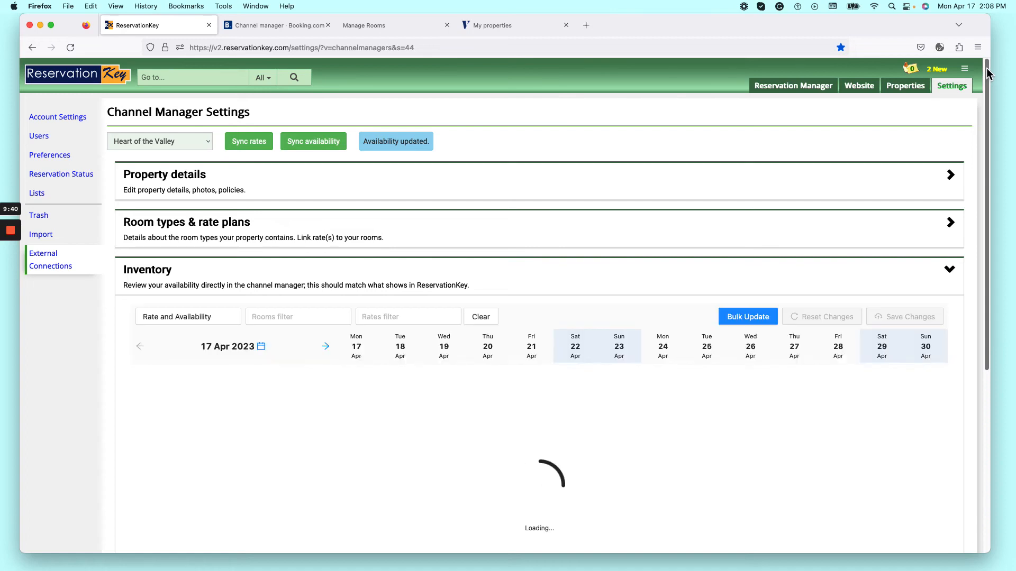
{"action": "left_click_drag", "start_coordinate": [986, 68], "coordinate": [986, 133]}
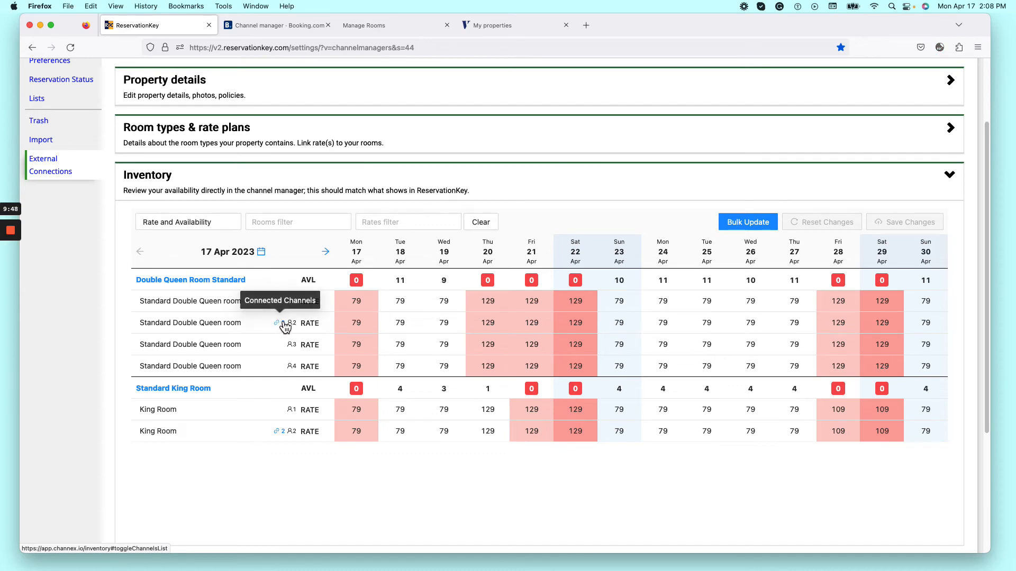
{"action": "left_click", "coordinate": [280, 323]}
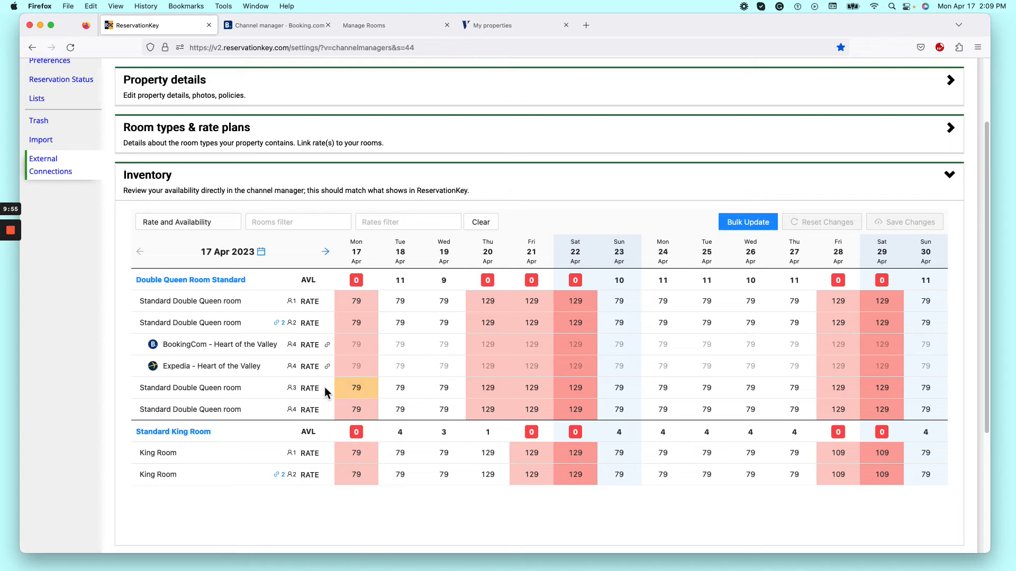
{"action": "scroll", "coordinate": [988, 259], "scroll_direction": "down", "scroll_amount": 1}
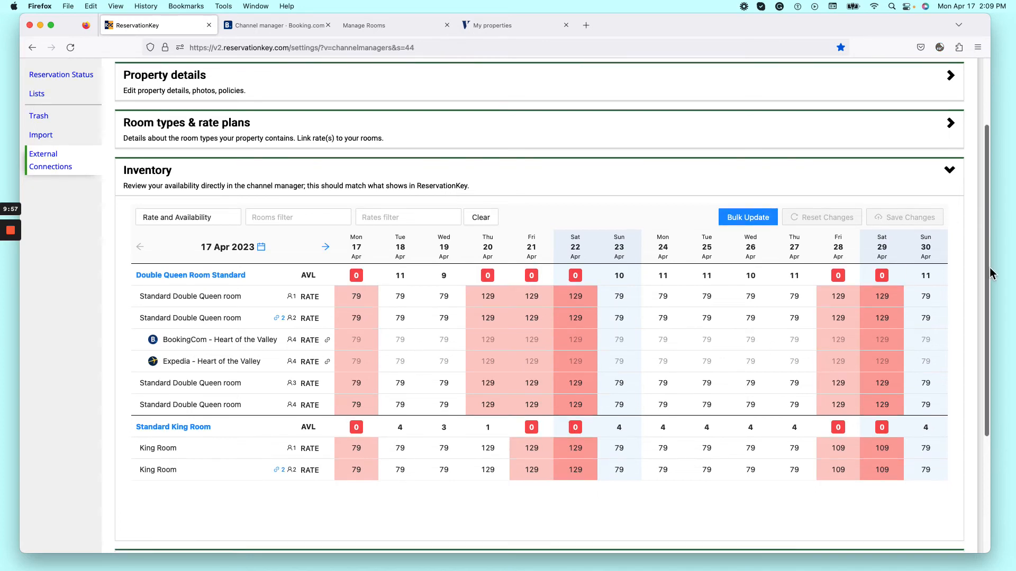
- Open the Expedia - Heart of the Valley channel for editing from the channel manager's list of channels
{"action": "scroll", "coordinate": [989, 268], "scroll_direction": "down", "scroll_amount": 3}
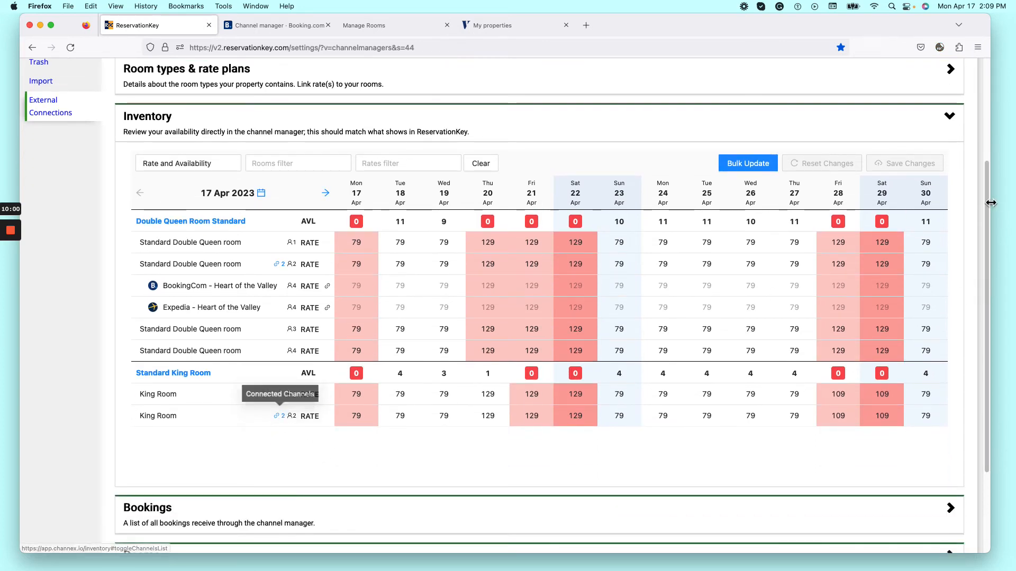
{"action": "scroll", "coordinate": [984, 233], "scroll_direction": "down", "scroll_amount": 3}
{"action": "scroll", "coordinate": [988, 237], "scroll_direction": "up", "scroll_amount": 3}
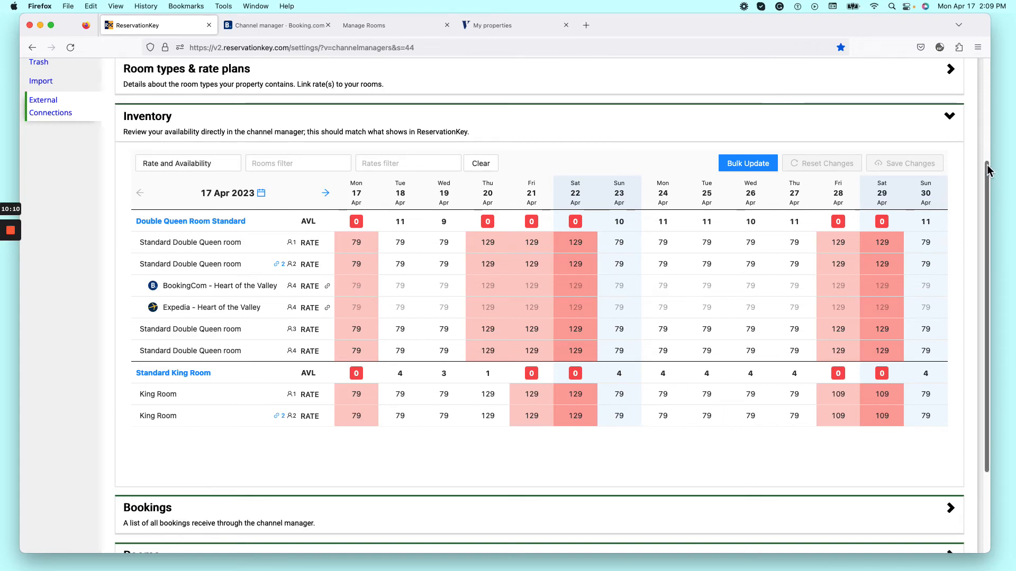
{"action": "left_click_drag", "start_coordinate": [989, 176], "coordinate": [989, 299]}
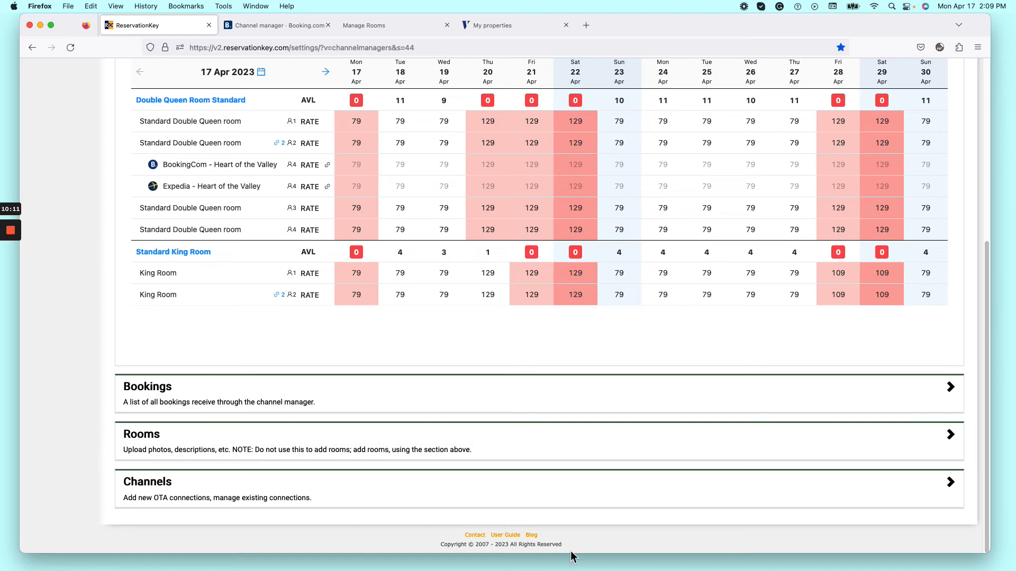
{"action": "left_click", "coordinate": [948, 482]}
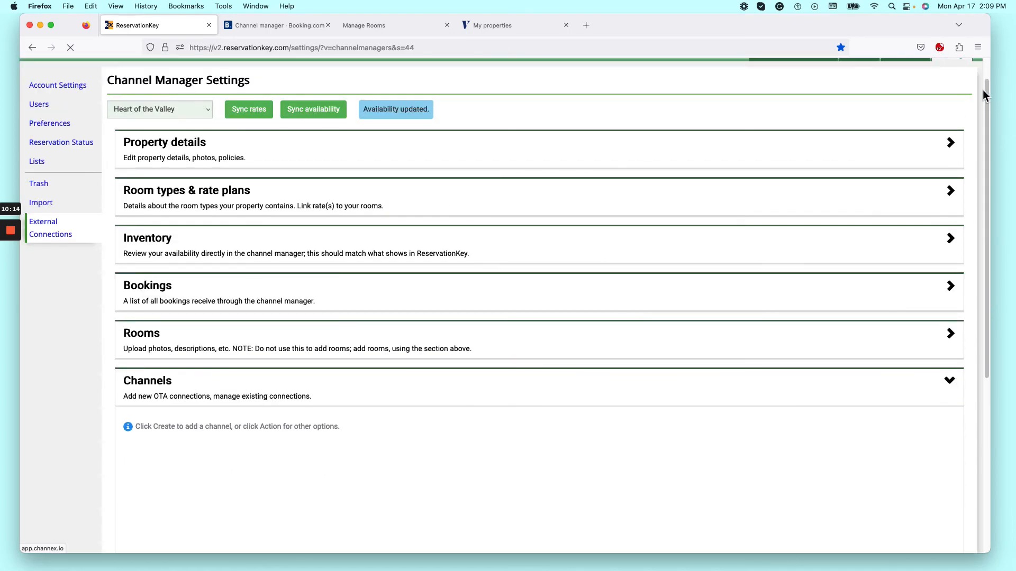
{"action": "left_click_drag", "start_coordinate": [986, 84], "coordinate": [986, 268]}
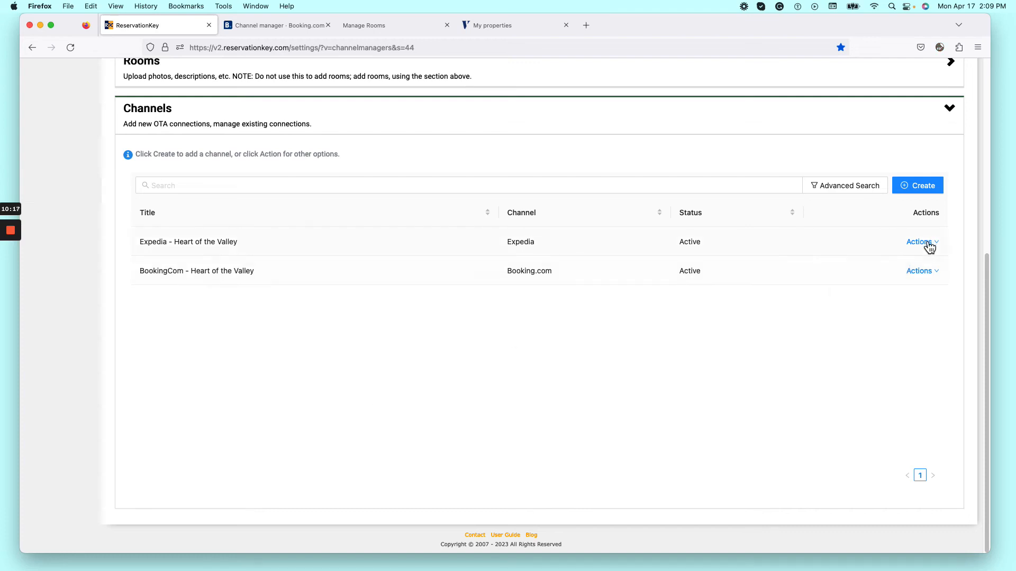
{"action": "left_click", "coordinate": [933, 242]}
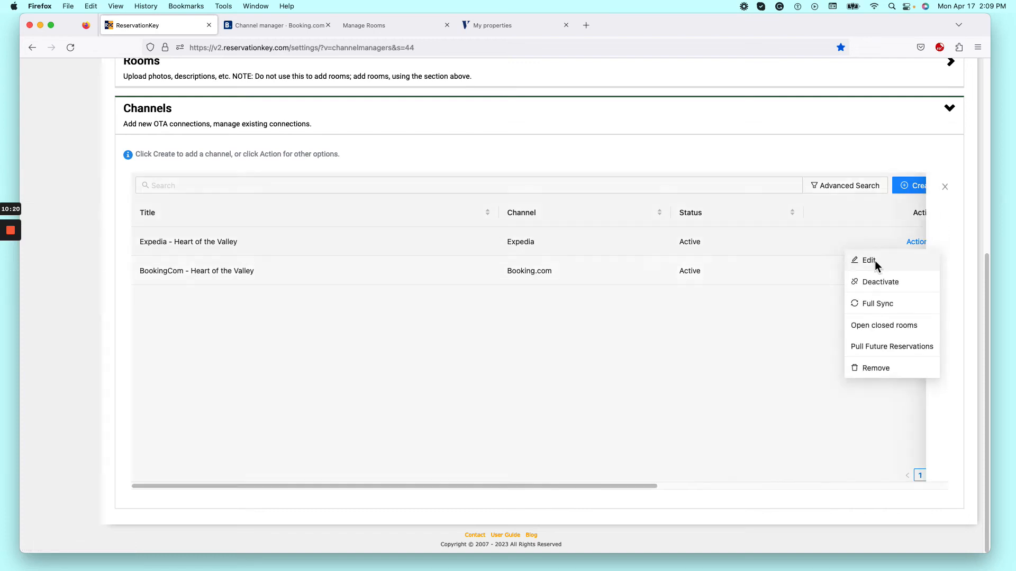
{"action": "left_click", "coordinate": [874, 260]}
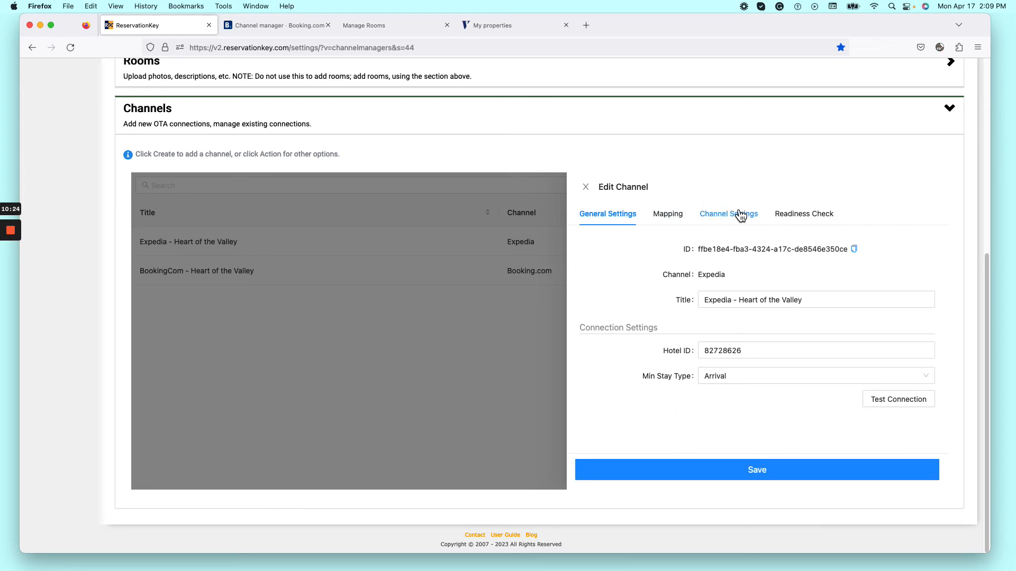
- Review the modifier types available for the Expedia channel's derived rate logic, then exit the channel without saving
{"action": "left_click", "coordinate": [740, 213]}
{"action": "left_click", "coordinate": [735, 281]}
{"action": "left_click", "coordinate": [733, 279]}
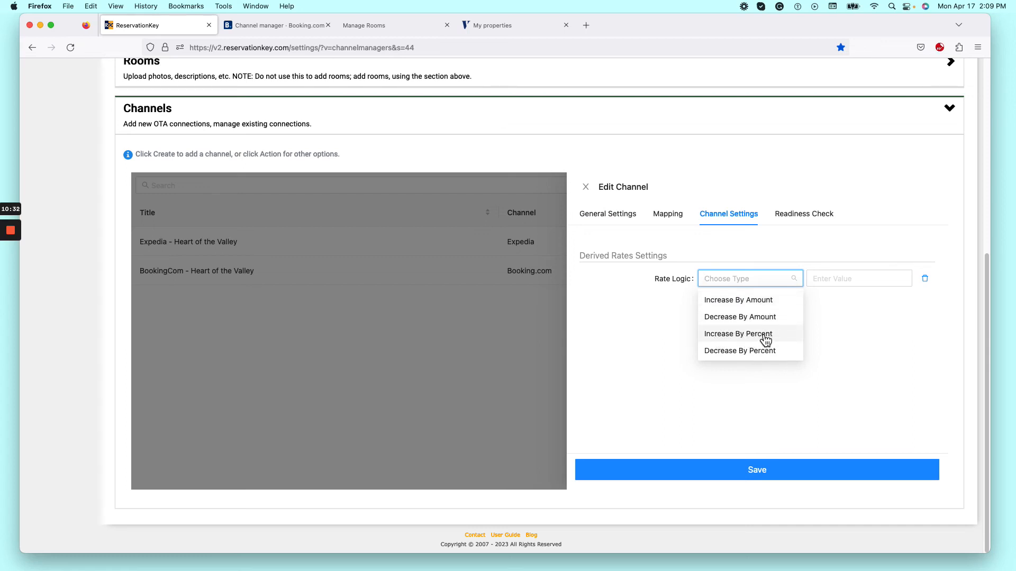
{"action": "left_click", "coordinate": [929, 328]}
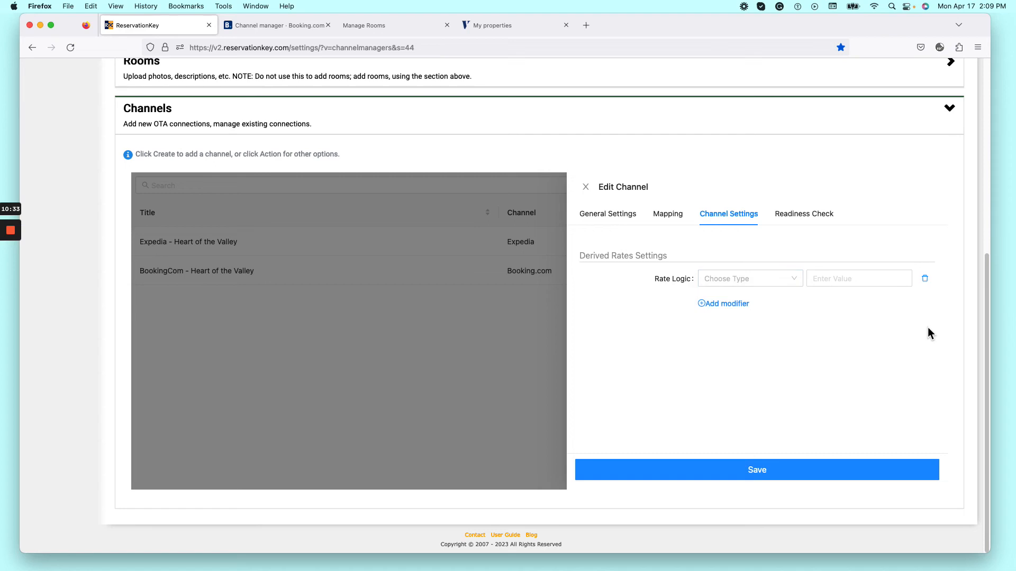
{"action": "left_click", "coordinate": [585, 187]}
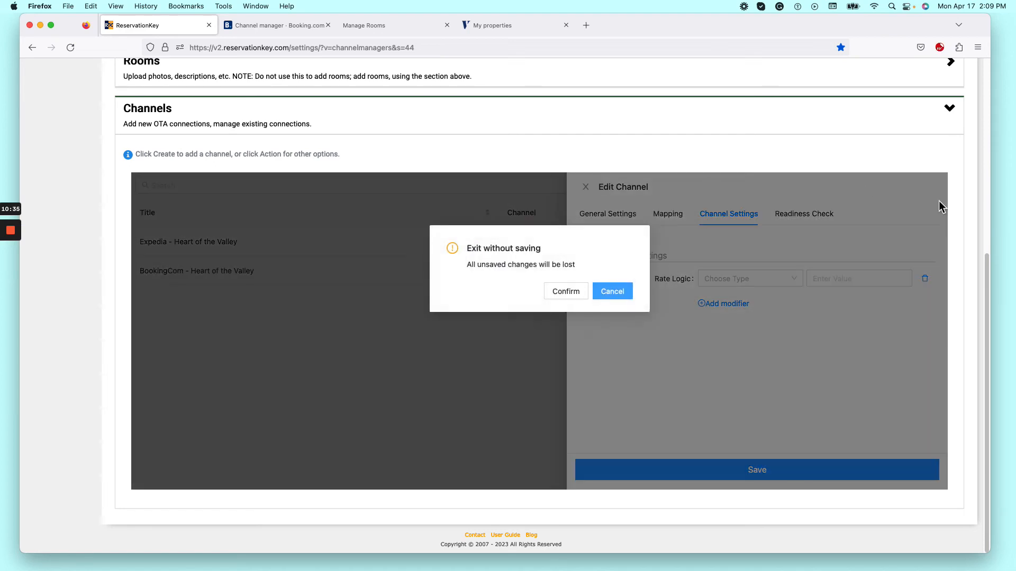
{"action": "left_click", "coordinate": [580, 292]}
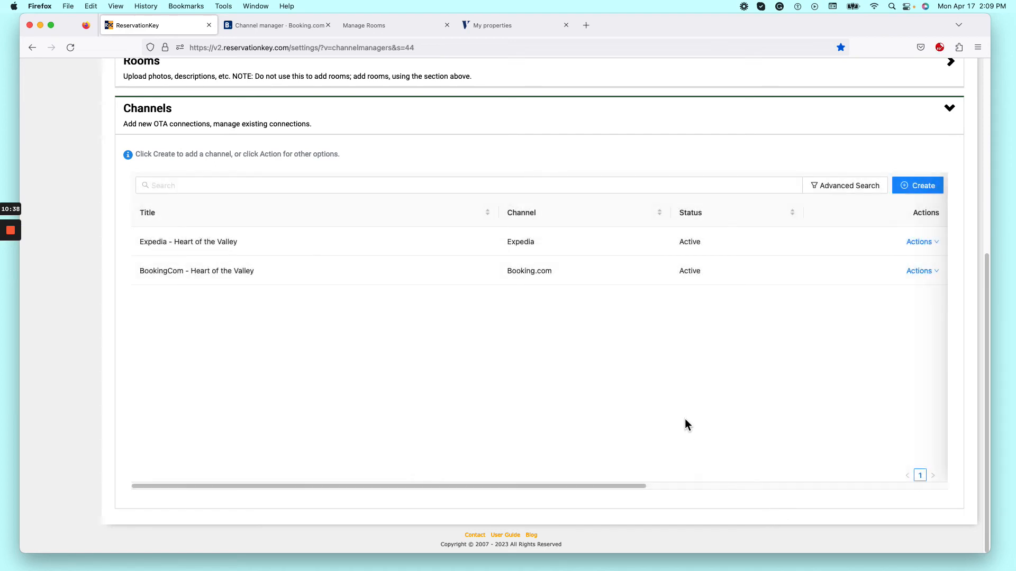
- Open the channel manager's inventory for Heart of the Valley, followed by its bookings list
{"action": "left_click_drag", "start_coordinate": [986, 371], "coordinate": [994, 209]}
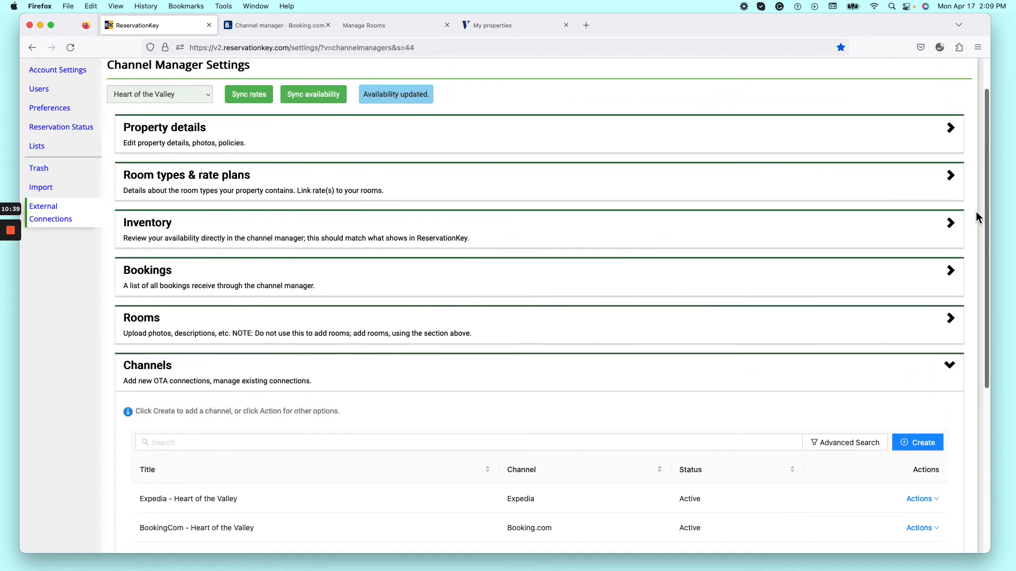
{"action": "left_click", "coordinate": [159, 228]}
{"action": "scroll", "coordinate": [983, 135], "scroll_direction": "up", "scroll_amount": 2}
{"action": "left_click_drag", "start_coordinate": [985, 115], "coordinate": [983, 377]}
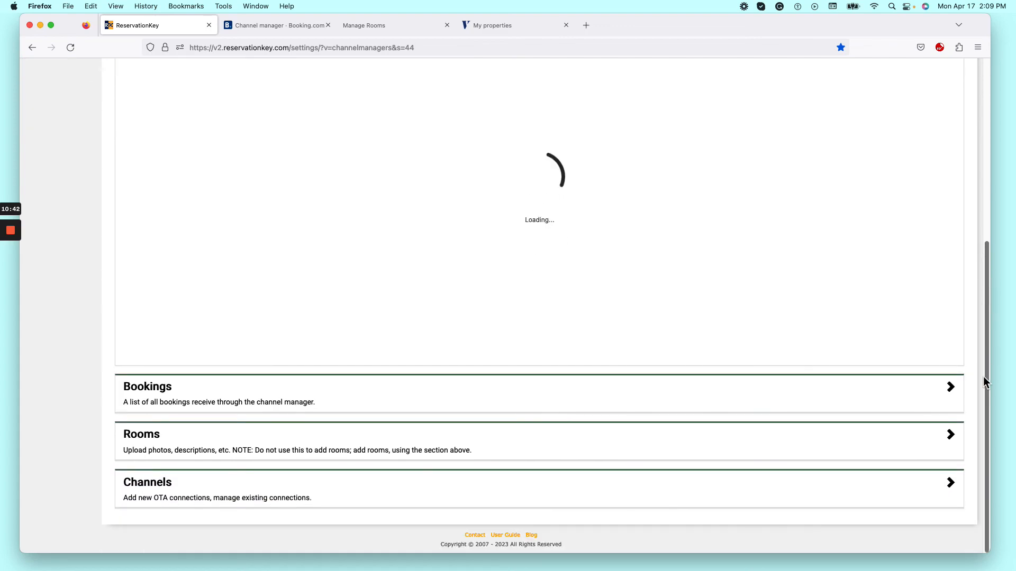
{"action": "left_click", "coordinate": [147, 392]}
{"action": "left_click_drag", "start_coordinate": [984, 101], "coordinate": [998, 59]}
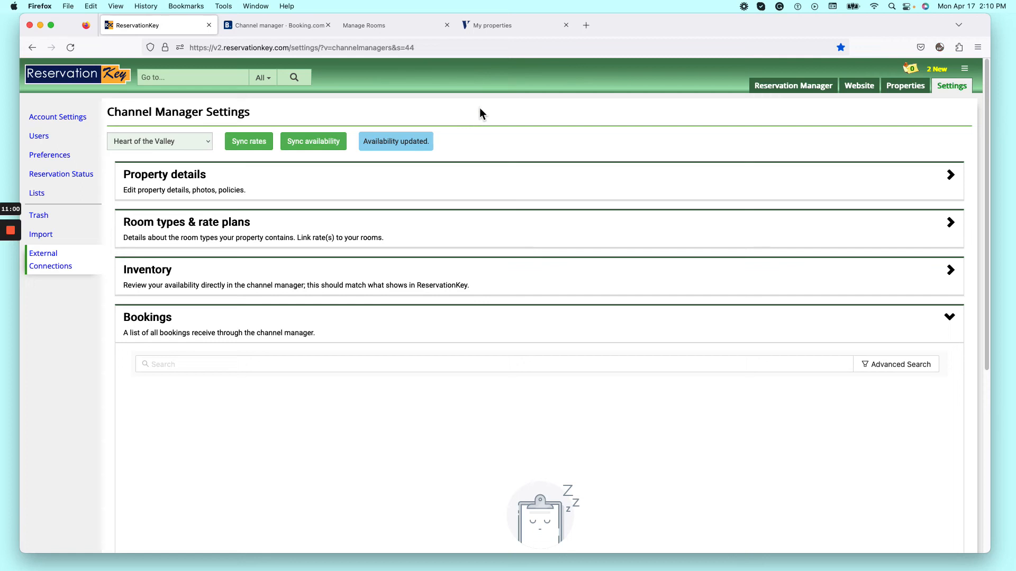
- Switch the channel manager to the Miss Caroline's Country Cabin Rentals property and open its channels
{"action": "left_click", "coordinate": [207, 139]}
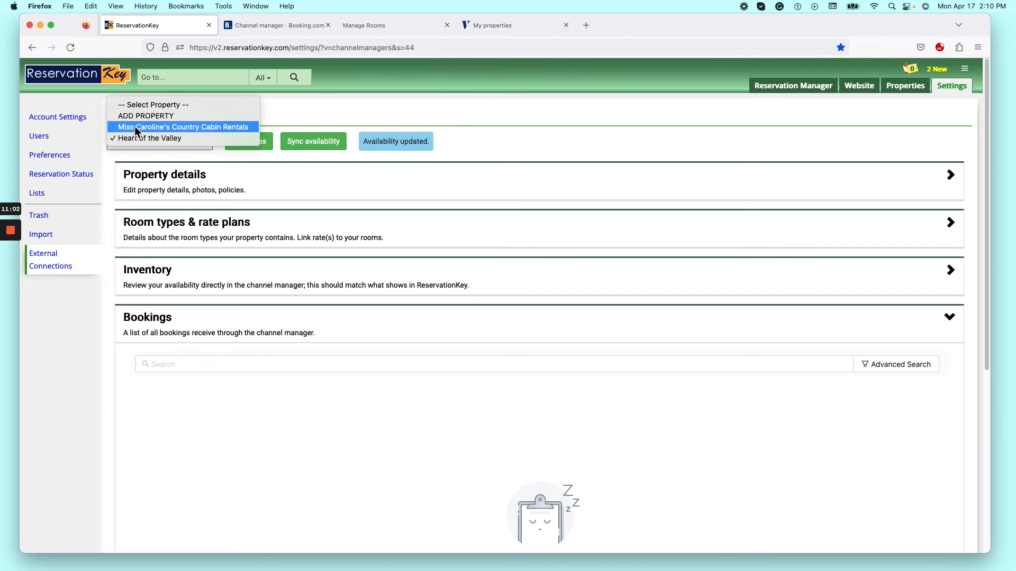
{"action": "left_click", "coordinate": [206, 127]}
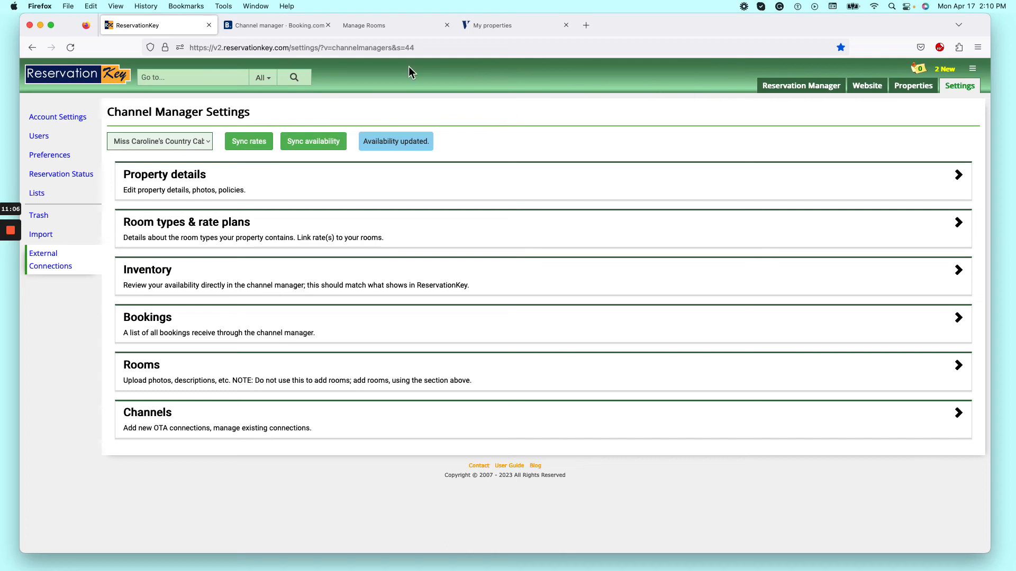
{"action": "left_click", "coordinate": [955, 412]}
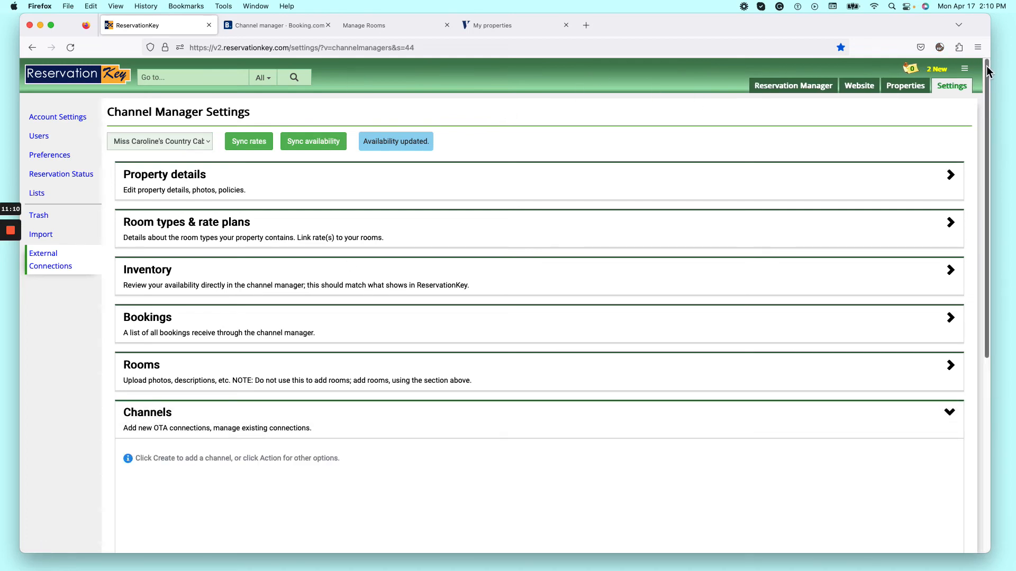
{"action": "left_click_drag", "start_coordinate": [986, 69], "coordinate": [984, 246]}
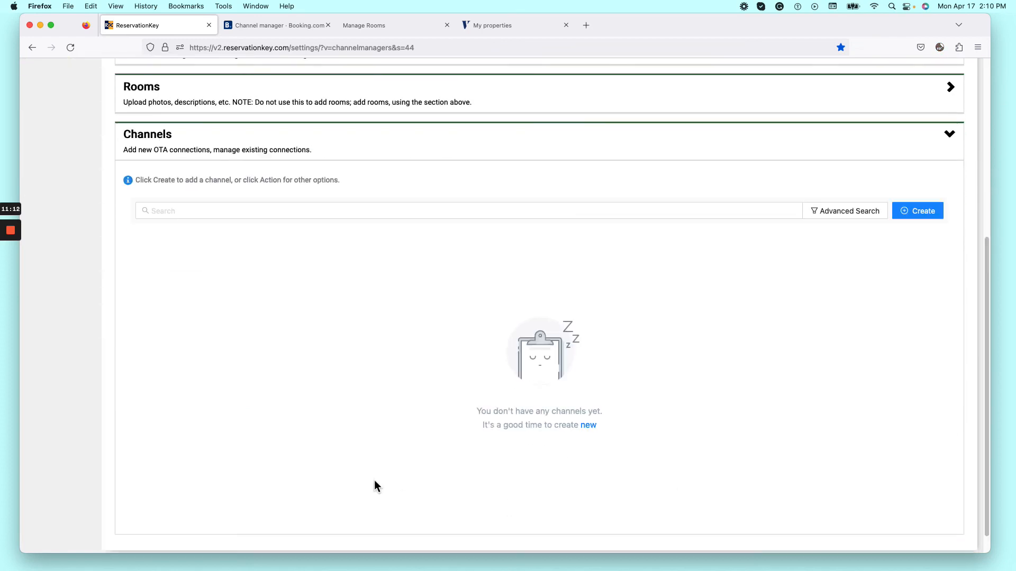
- Start creating a new channel for the property with VRBO as the channel
{"action": "left_click", "coordinate": [918, 211]}
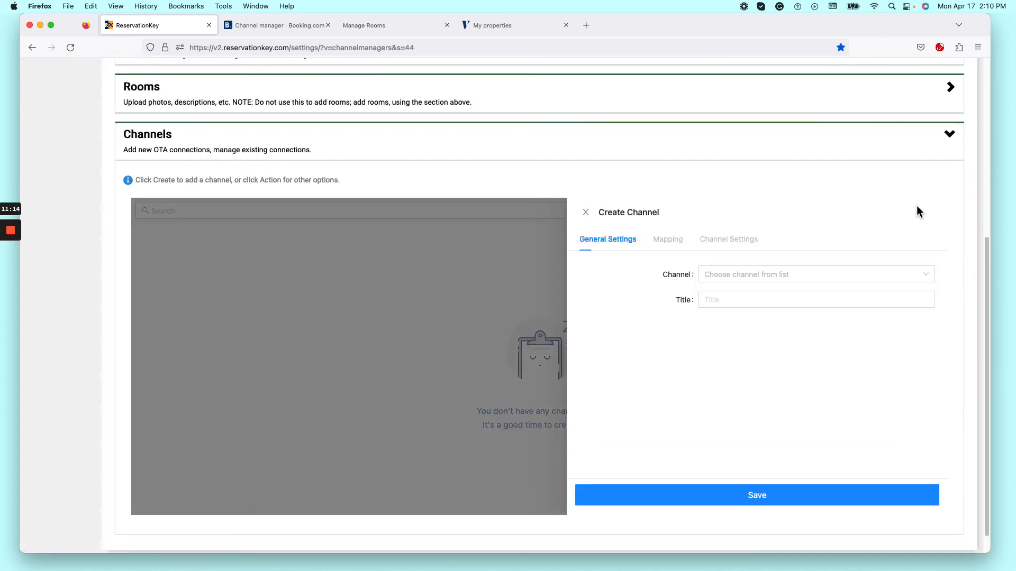
{"action": "left_click", "coordinate": [750, 275]}
{"action": "left_click_drag", "start_coordinate": [932, 304], "coordinate": [939, 401]}
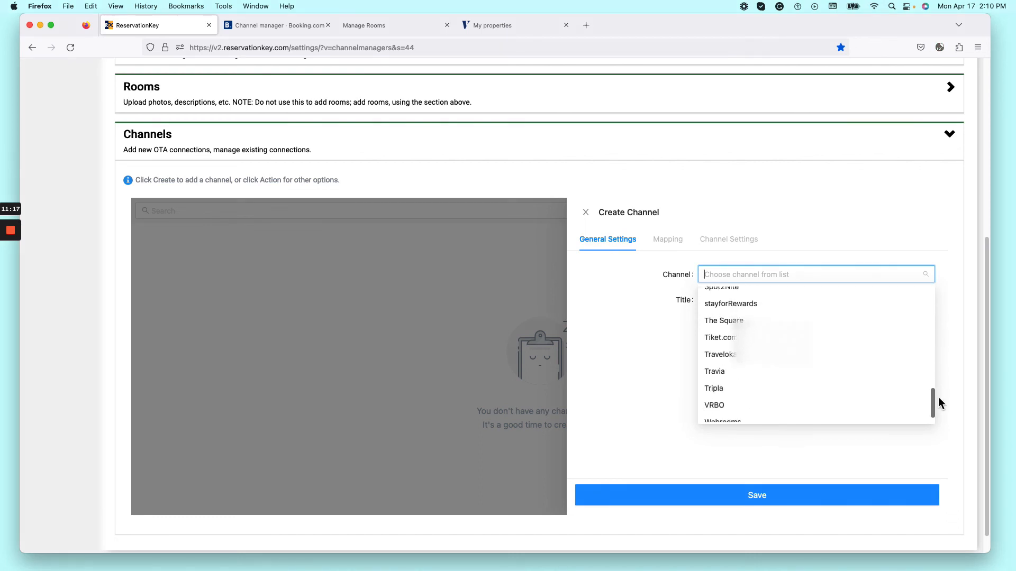
{"action": "left_click", "coordinate": [717, 405]}
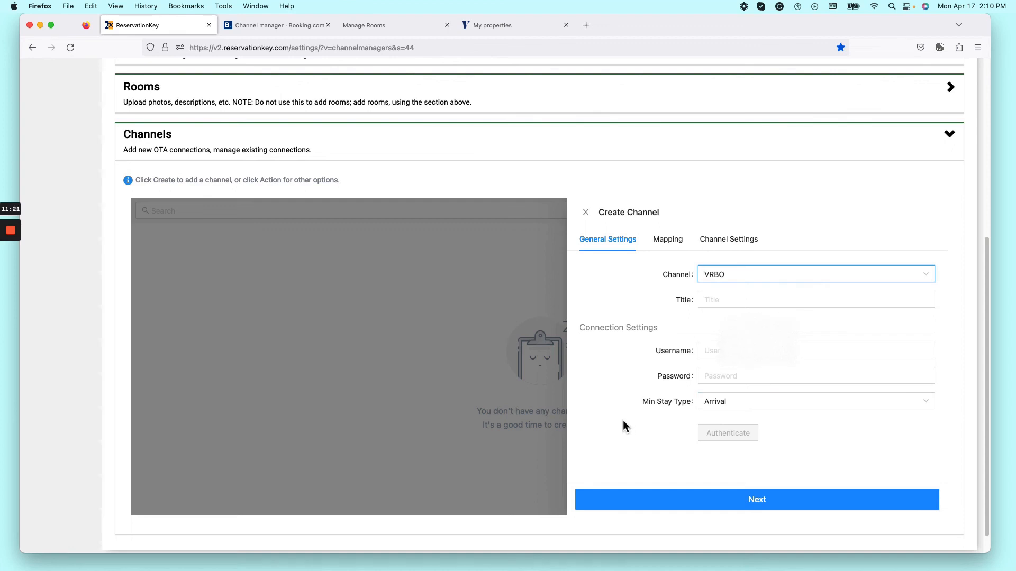
- Enter the VRBO account's username and password in the new channel's connection settings
{"action": "left_click", "coordinate": [725, 350]}
{"action": "left_click", "coordinate": [726, 350]}
{"action": "left_click", "coordinate": [718, 376]}
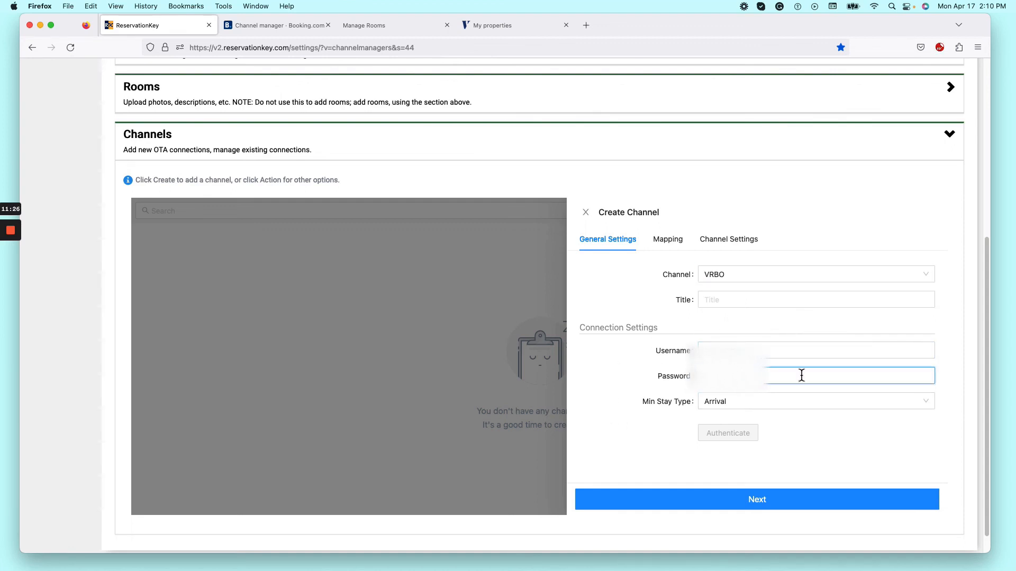
{"action": "mouse_move", "coordinate": [14, 232]}
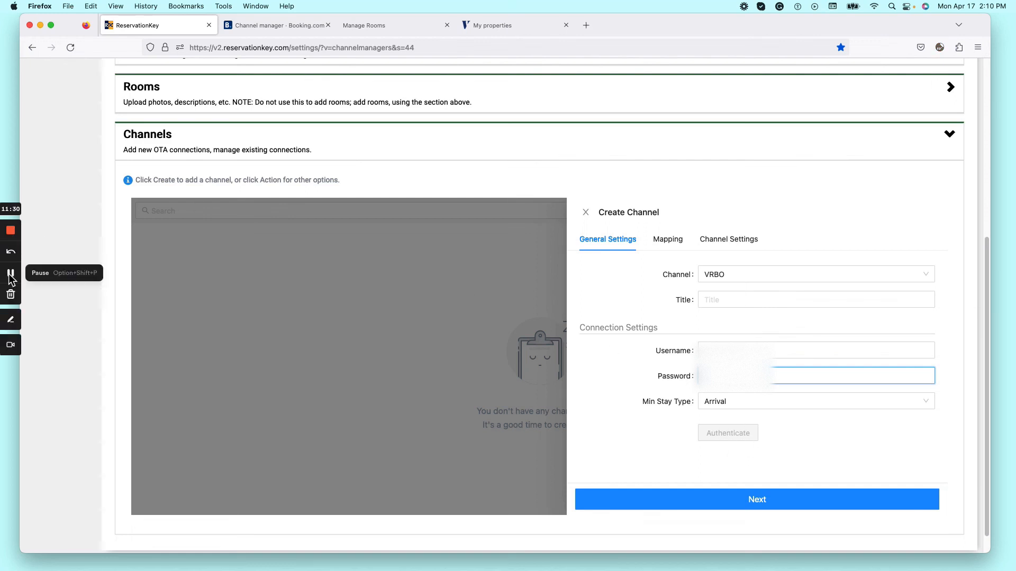
{"action": "left_click", "coordinate": [10, 275]}
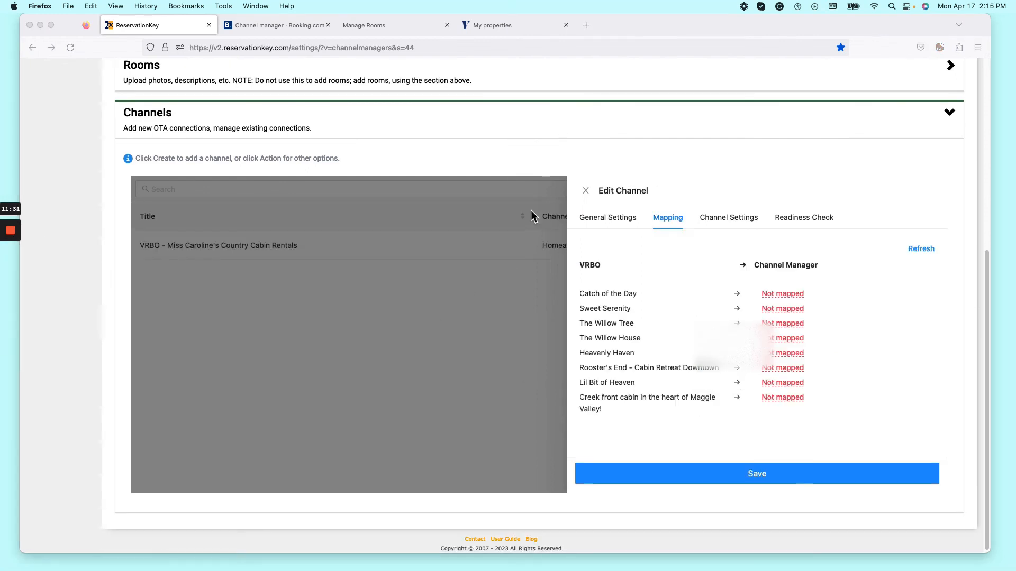
- Map each VRBO listing to its matching two-person cabin rate, such as Catch of the Day to room 76, and save the channel
{"action": "left_click", "coordinate": [612, 217]}
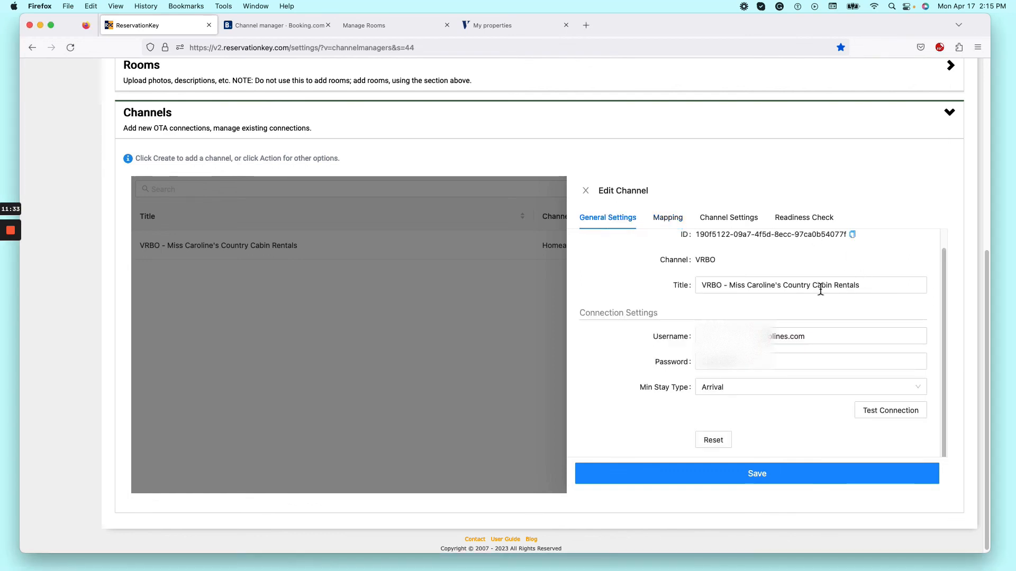
{"action": "left_click", "coordinate": [666, 222]}
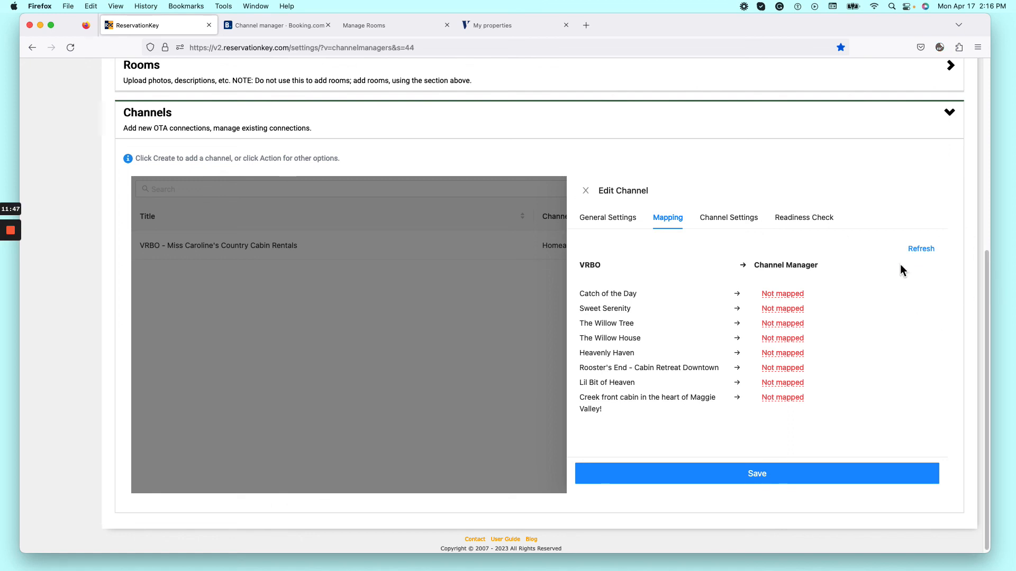
{"action": "left_click", "coordinate": [783, 294]}
{"action": "left_click", "coordinate": [741, 231]}
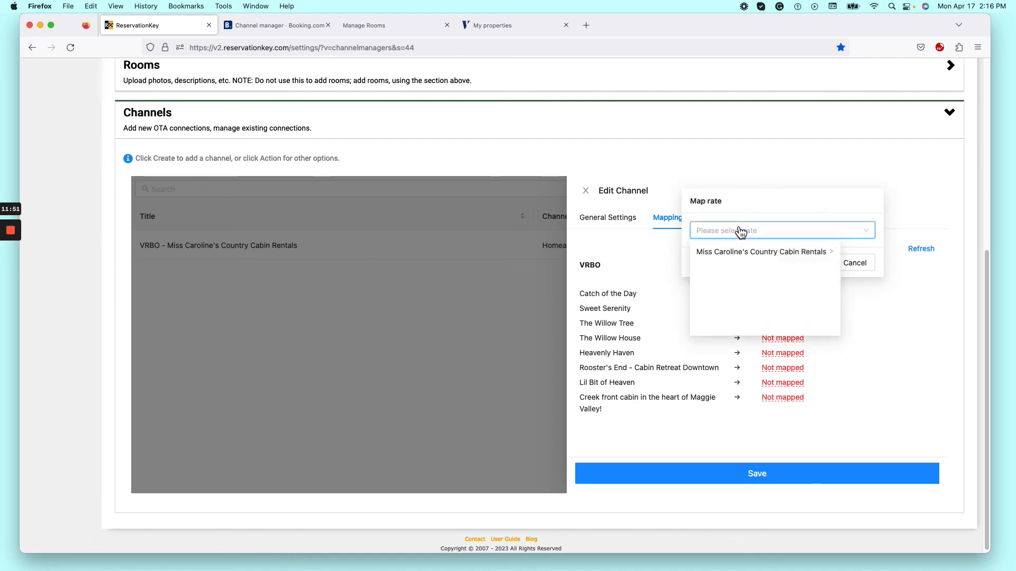
{"action": "left_click", "coordinate": [737, 252]}
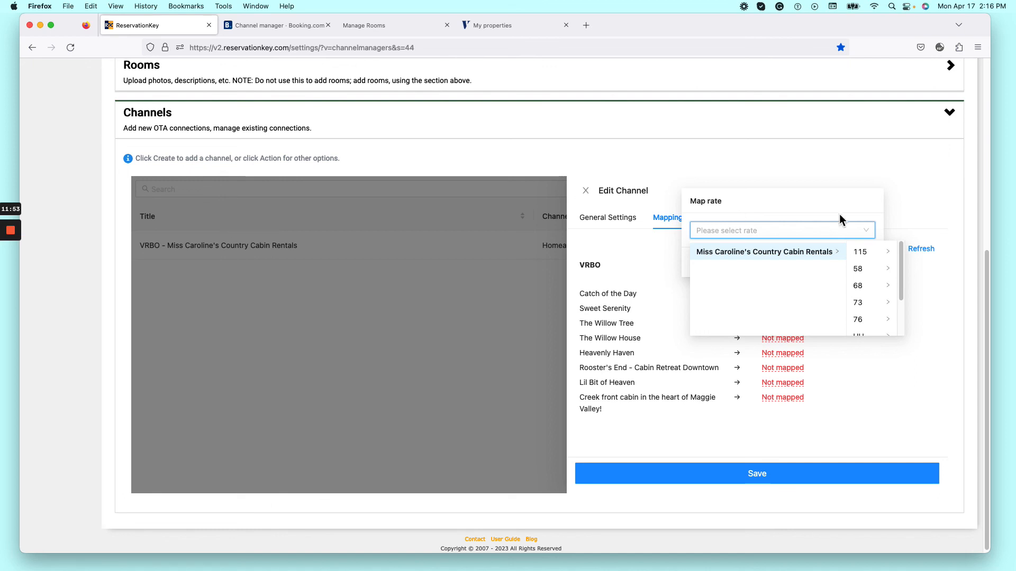
{"action": "left_click_drag", "start_coordinate": [901, 250], "coordinate": [905, 318]}
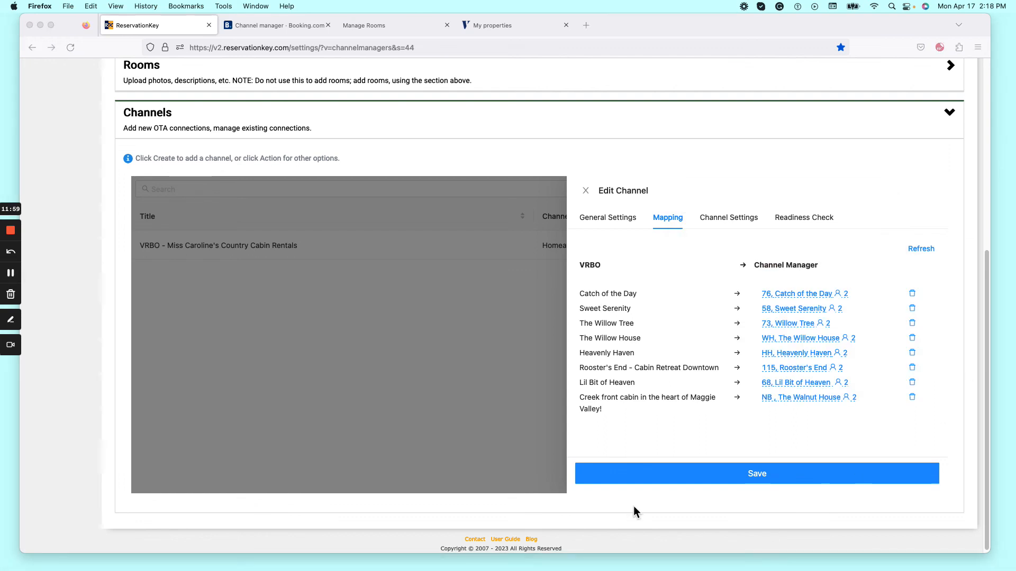
{"action": "left_click", "coordinate": [760, 474]}
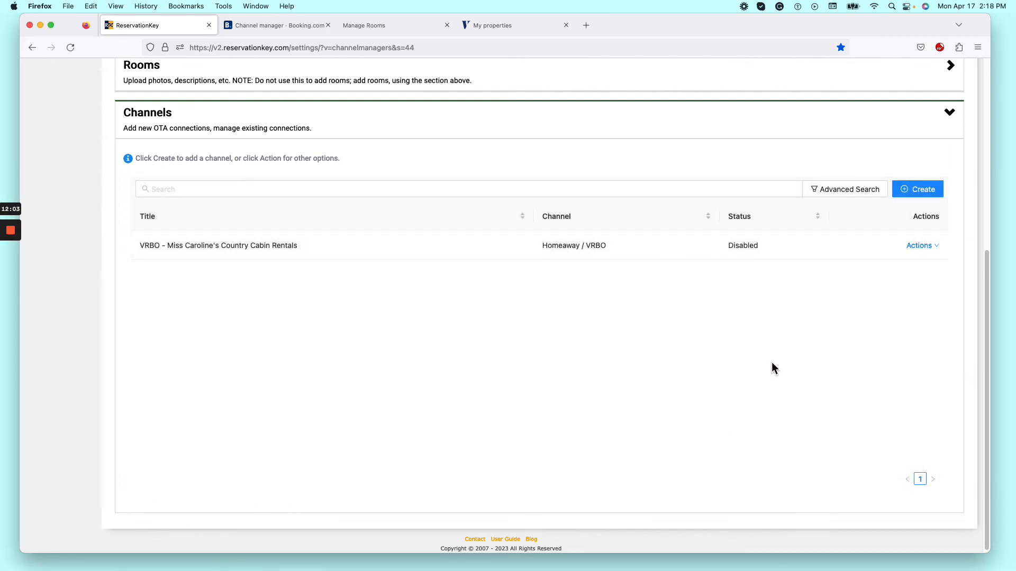
- Activate the VRBO - Miss Caroline's Country Cabin Rentals channel and run a full sync for it
{"action": "left_click", "coordinate": [920, 245]}
{"action": "left_click", "coordinate": [918, 286]}
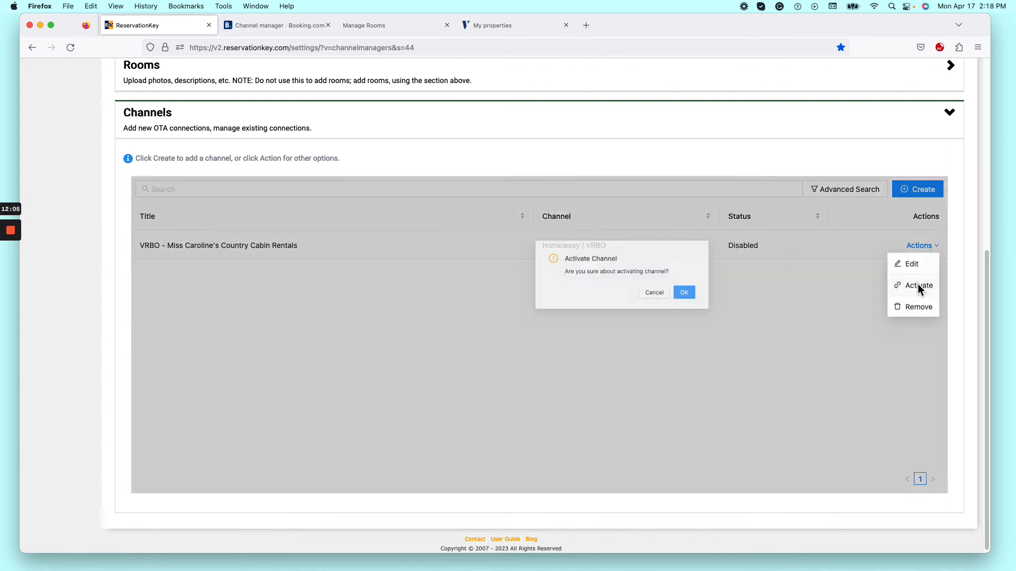
{"action": "left_click", "coordinate": [619, 295]}
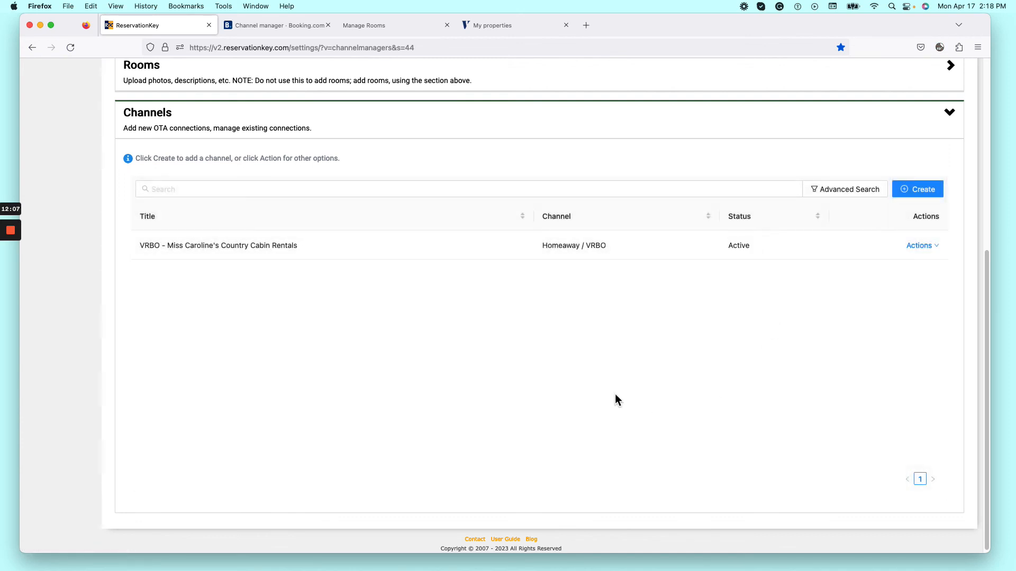
{"action": "left_click", "coordinate": [929, 246]}
{"action": "left_click", "coordinate": [898, 309]}
{"action": "left_click", "coordinate": [622, 296]}
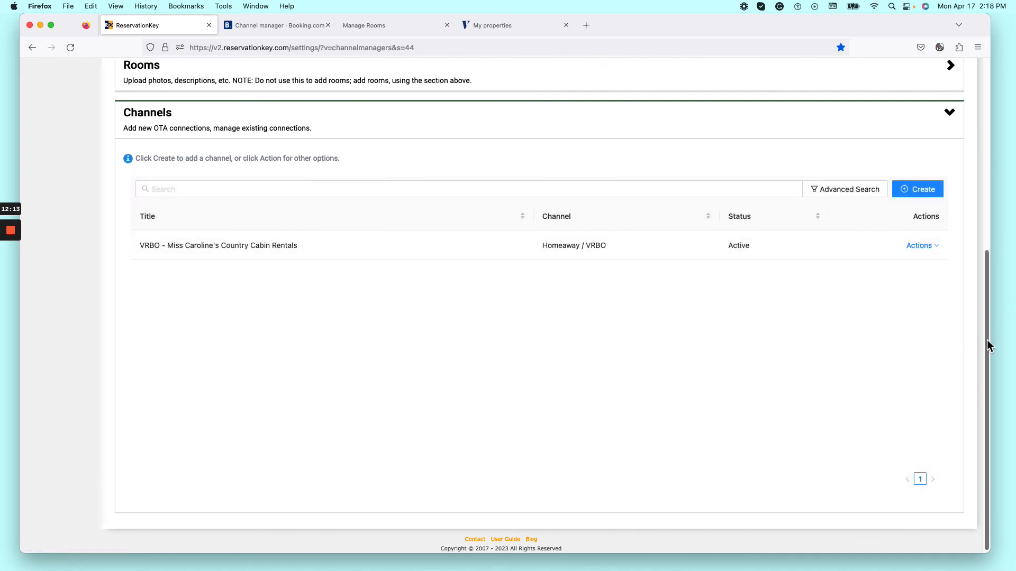
- Sync the rates and the availability of Miss Caroline's Country Cabin Rentals to the channel manager
{"action": "left_click_drag", "start_coordinate": [986, 344], "coordinate": [989, 116]}
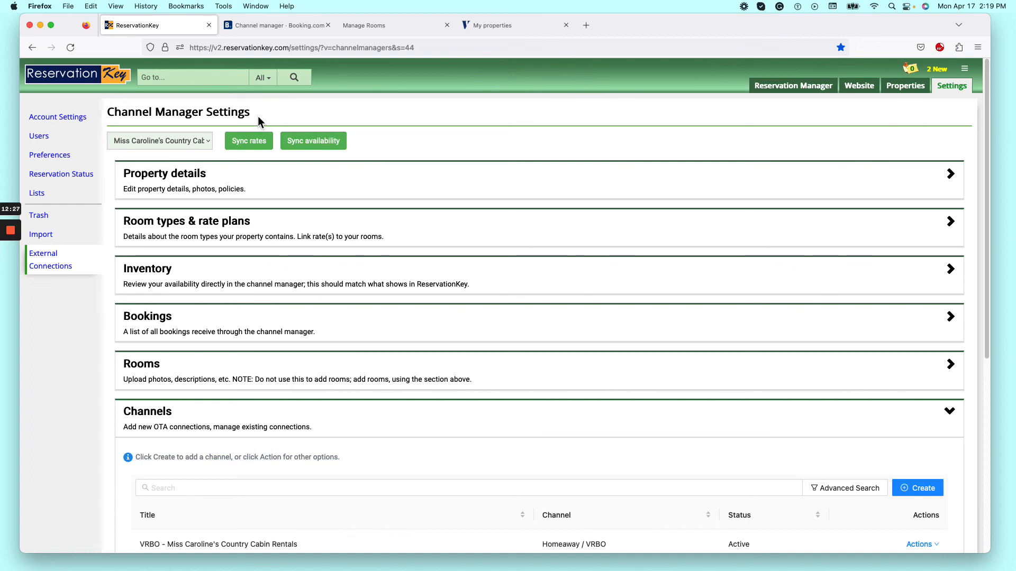
{"action": "left_click", "coordinate": [252, 140]}
{"action": "left_click", "coordinate": [312, 143]}
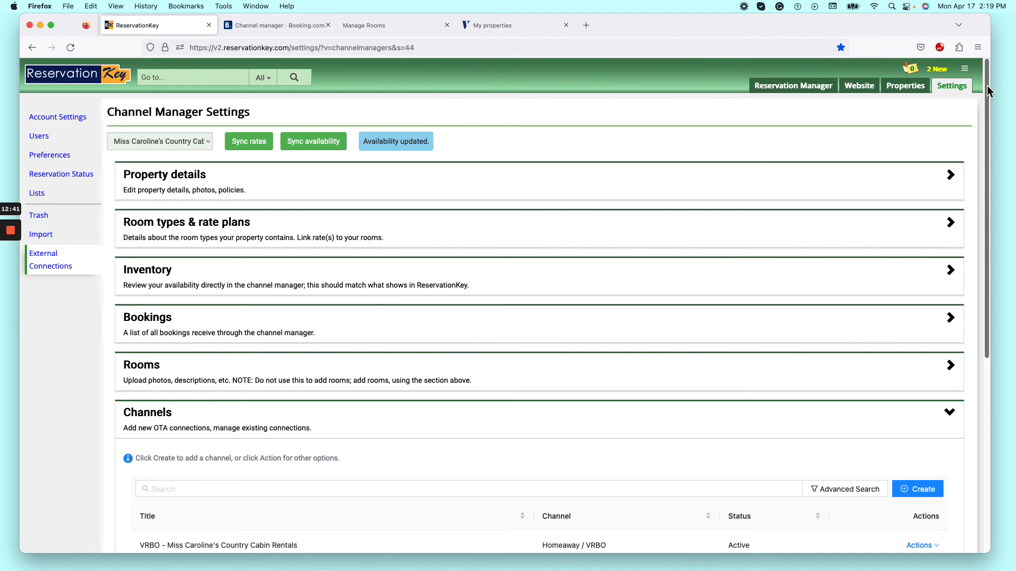
{"action": "left_click_drag", "start_coordinate": [986, 117], "coordinate": [983, 93]}
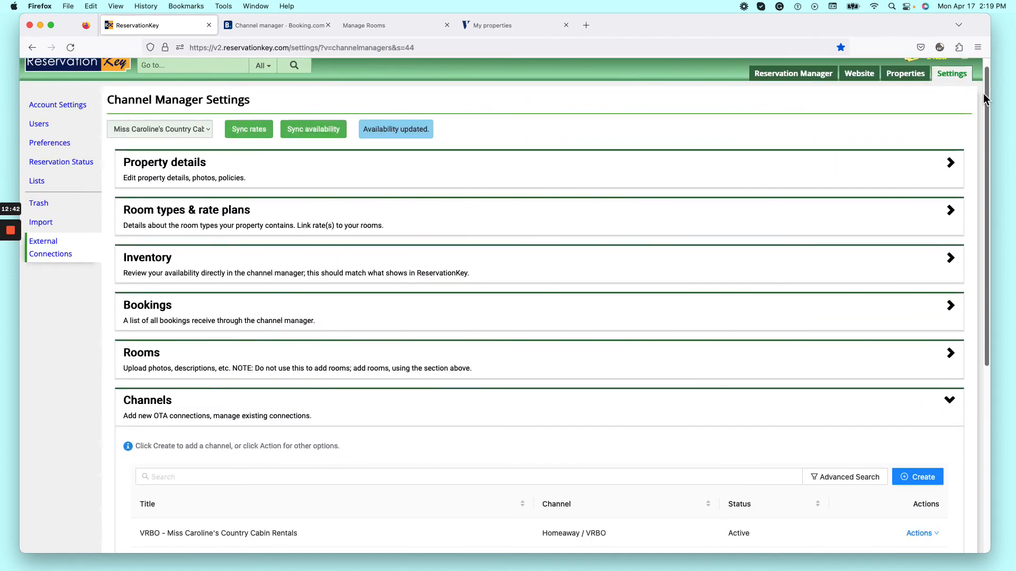
{"action": "mouse_move", "coordinate": [12, 233]}
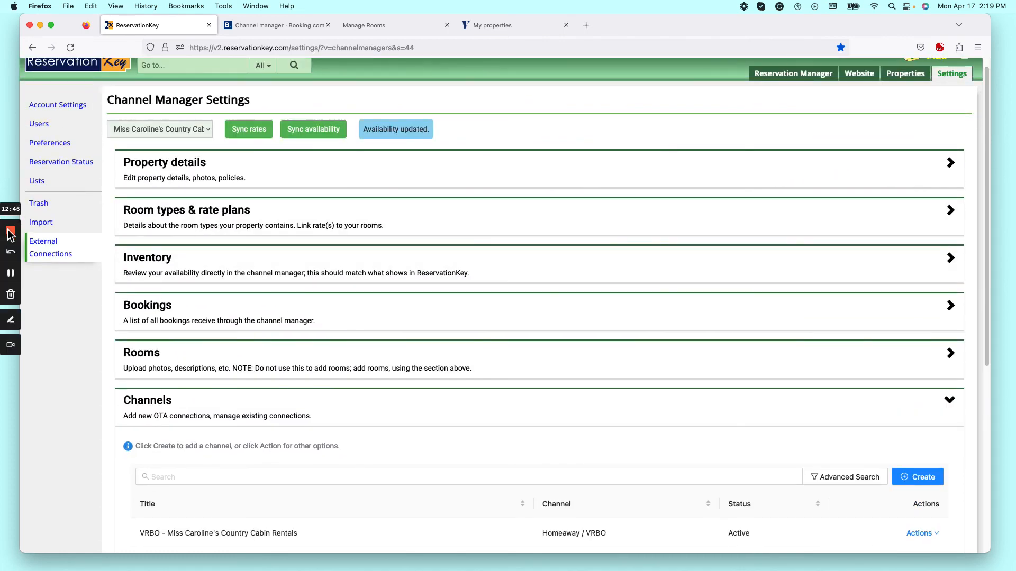